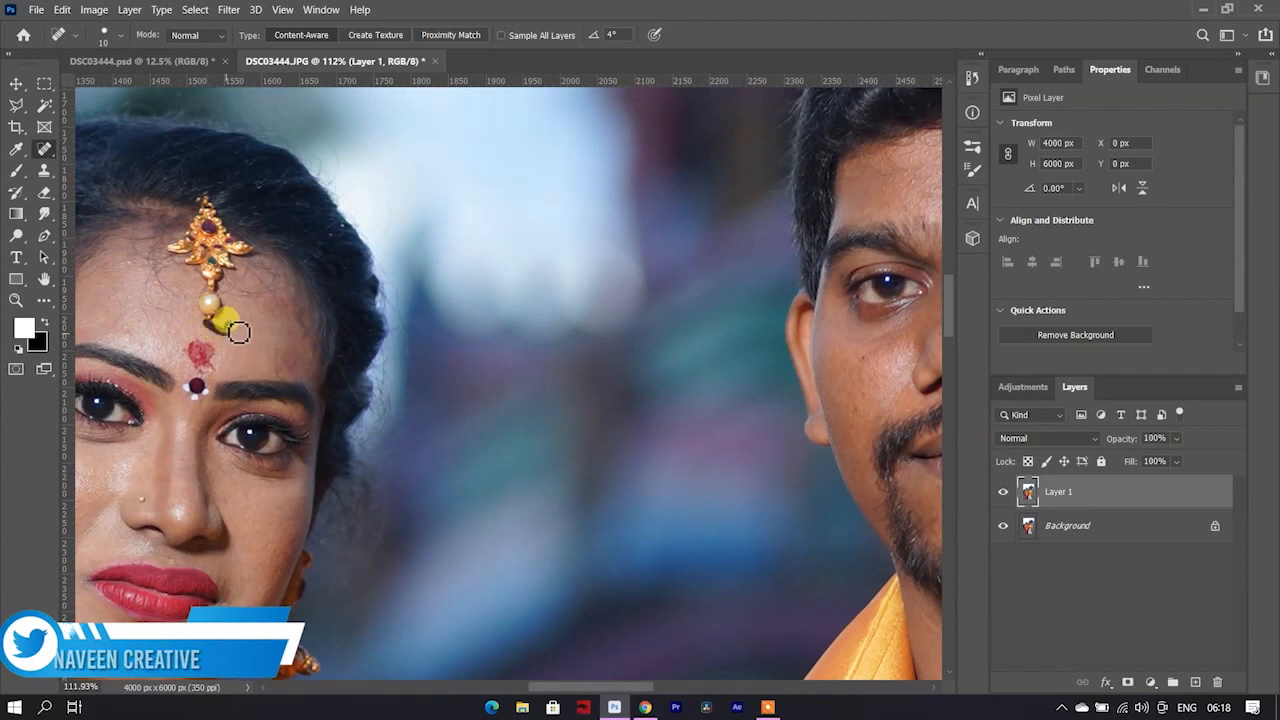
# - Remove the small blemishes from the woman's forehead and the man's face with the Spot Healing Brush
pyautogui.click(239, 331)
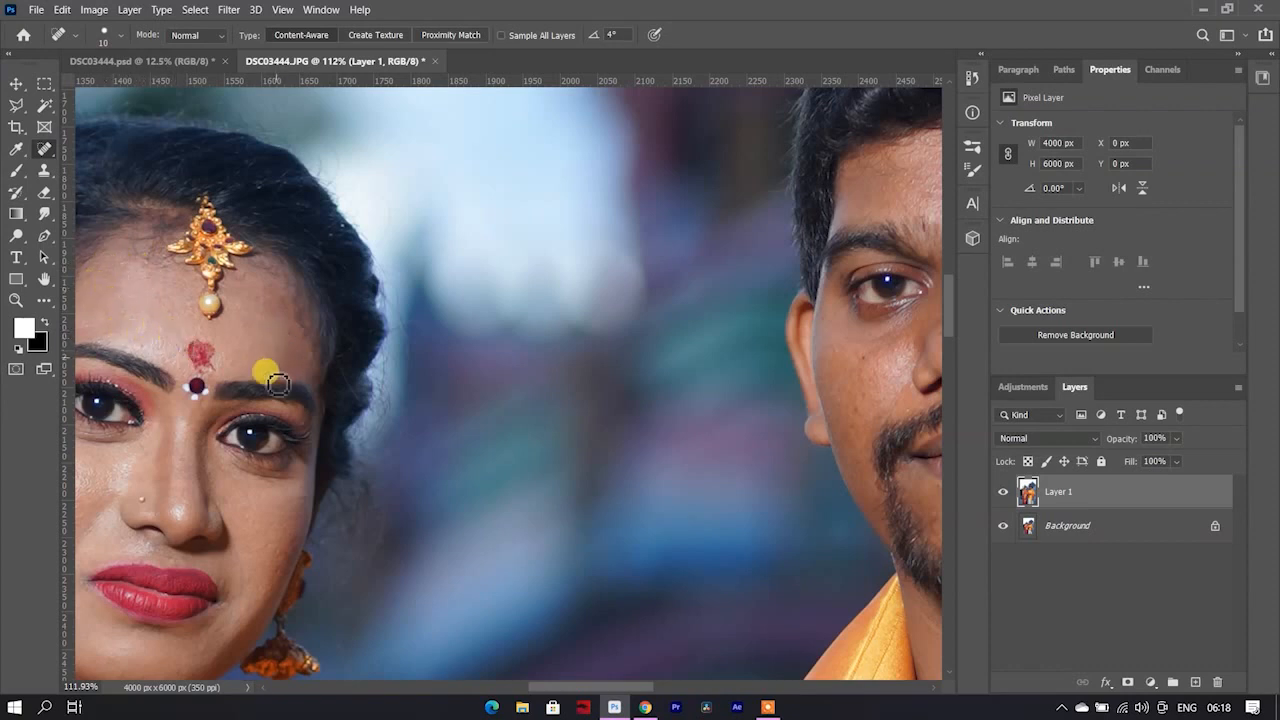
pyautogui.scroll(-2, 268, 380)
pyautogui.scroll(2, 700, 286)
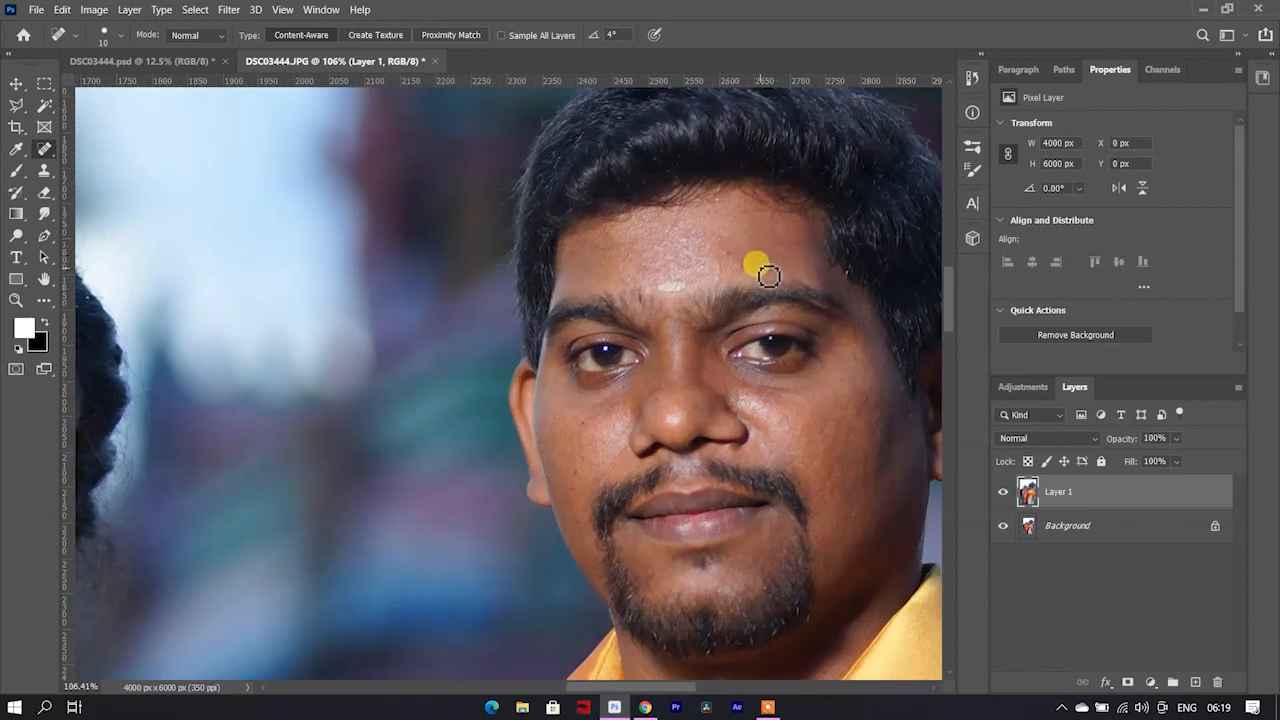
pyautogui.moveTo(731, 260)
pyautogui.mouseDown()
pyautogui.moveTo(713, 246)
pyautogui.moveTo(720, 259)
pyautogui.mouseUp()
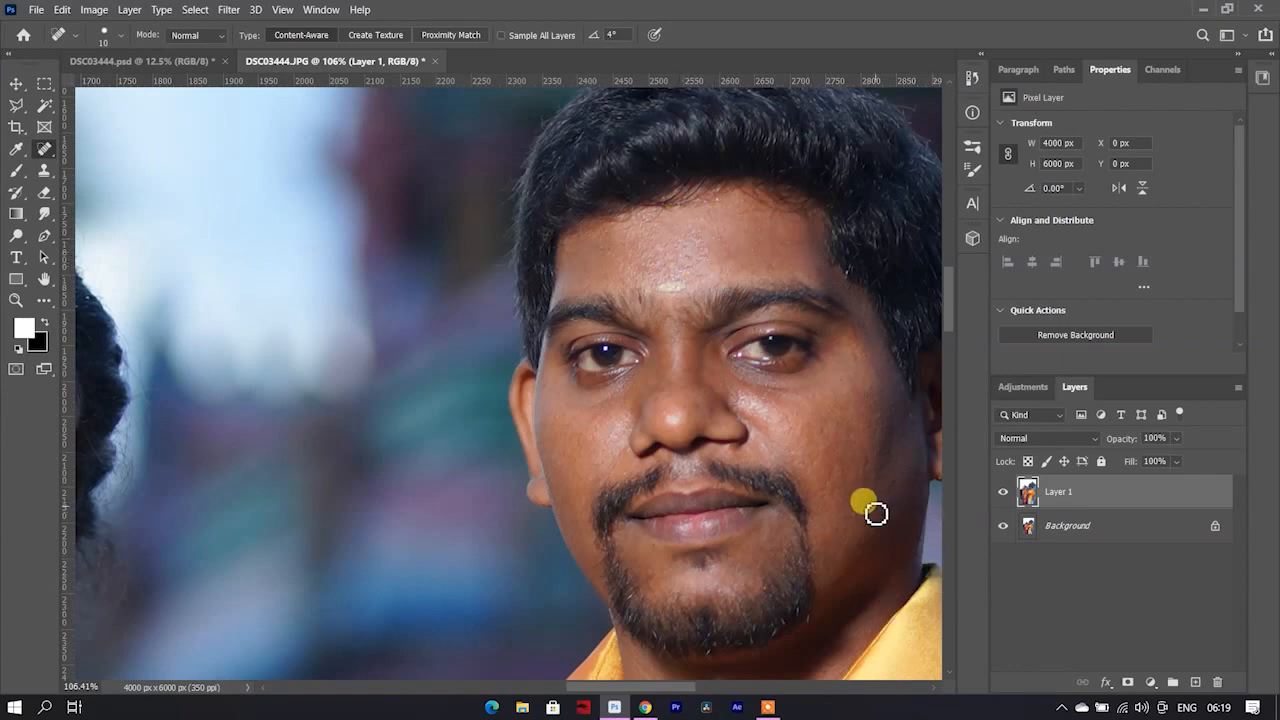
# - Smooth the skin across the woman's forehead with the Mixer Brush
pyautogui.moveTo(674, 688); pyautogui.dragTo(582, 701)
pyautogui.scroll(-3, 478, 514)
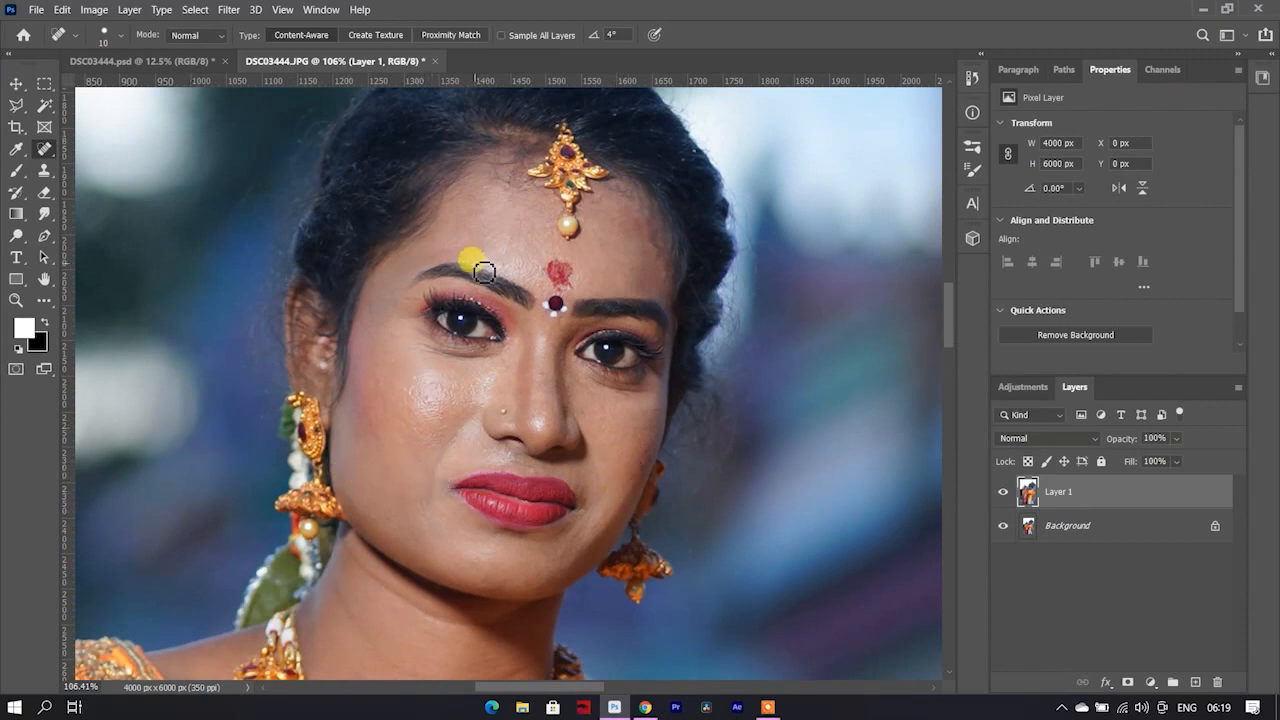
pyautogui.hotkey('shift', 'b')
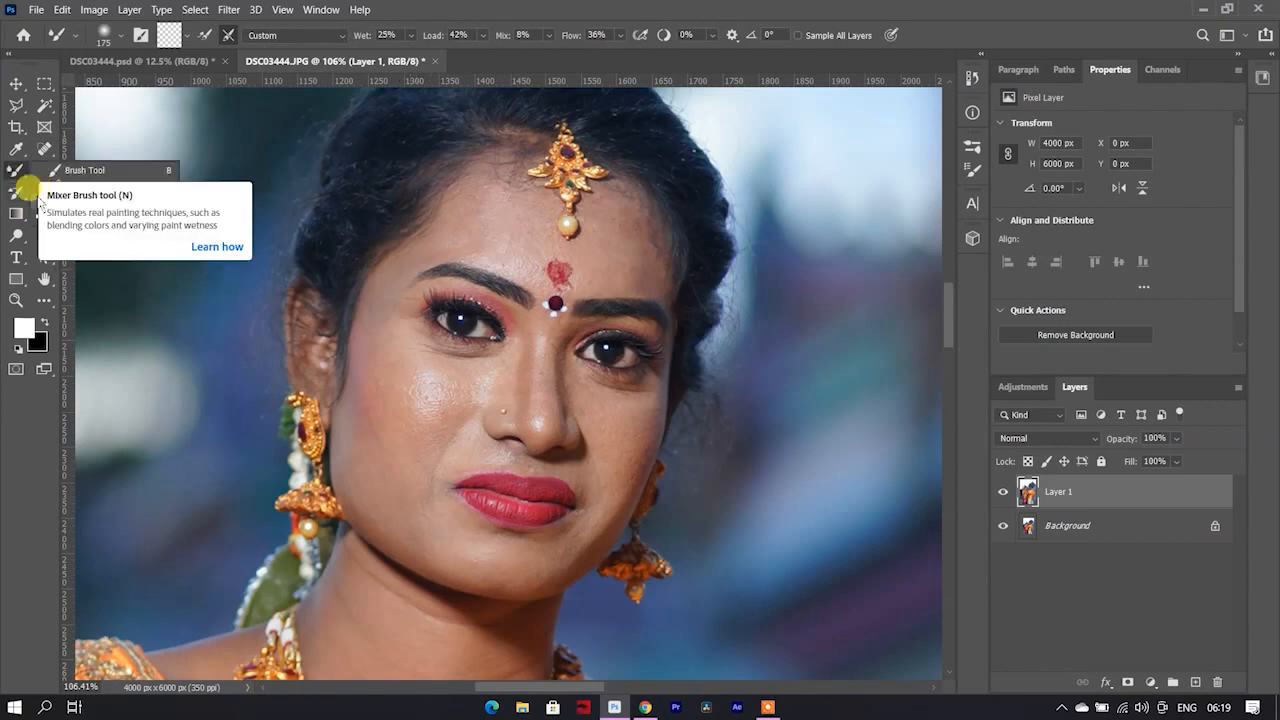
pyautogui.click(608, 60)
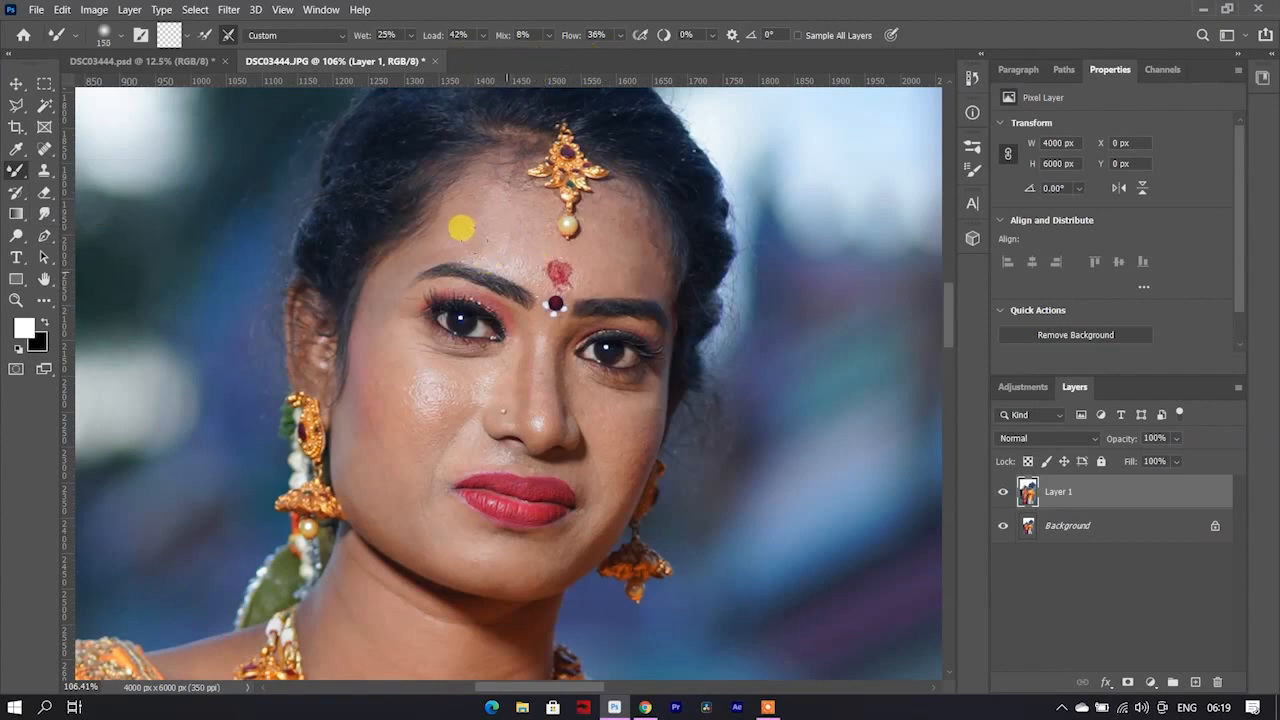
pyautogui.scroll(3, 474, 213)
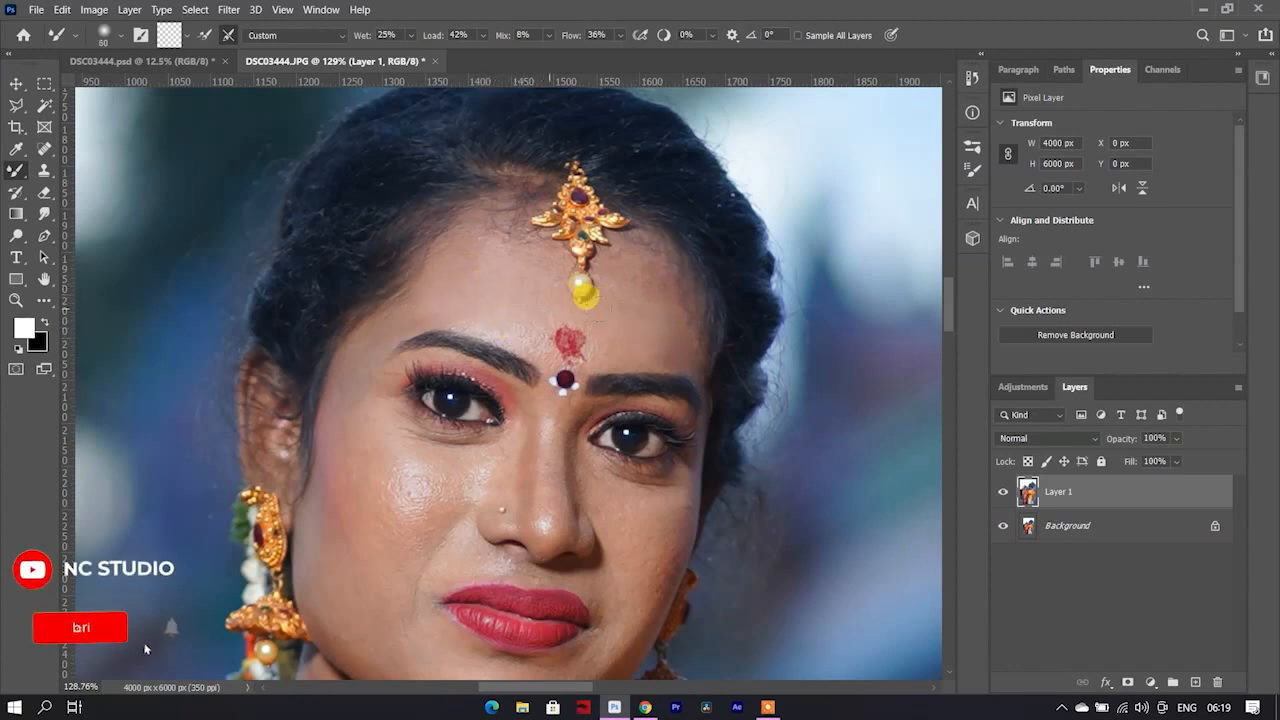
# - Blend the skin on the woman's cheek and temple with the Mixer Brush at sizes 80 and 60
pyautogui.scroll(-3, 648, 331)
pyautogui.press(']')
pyautogui.press(']')
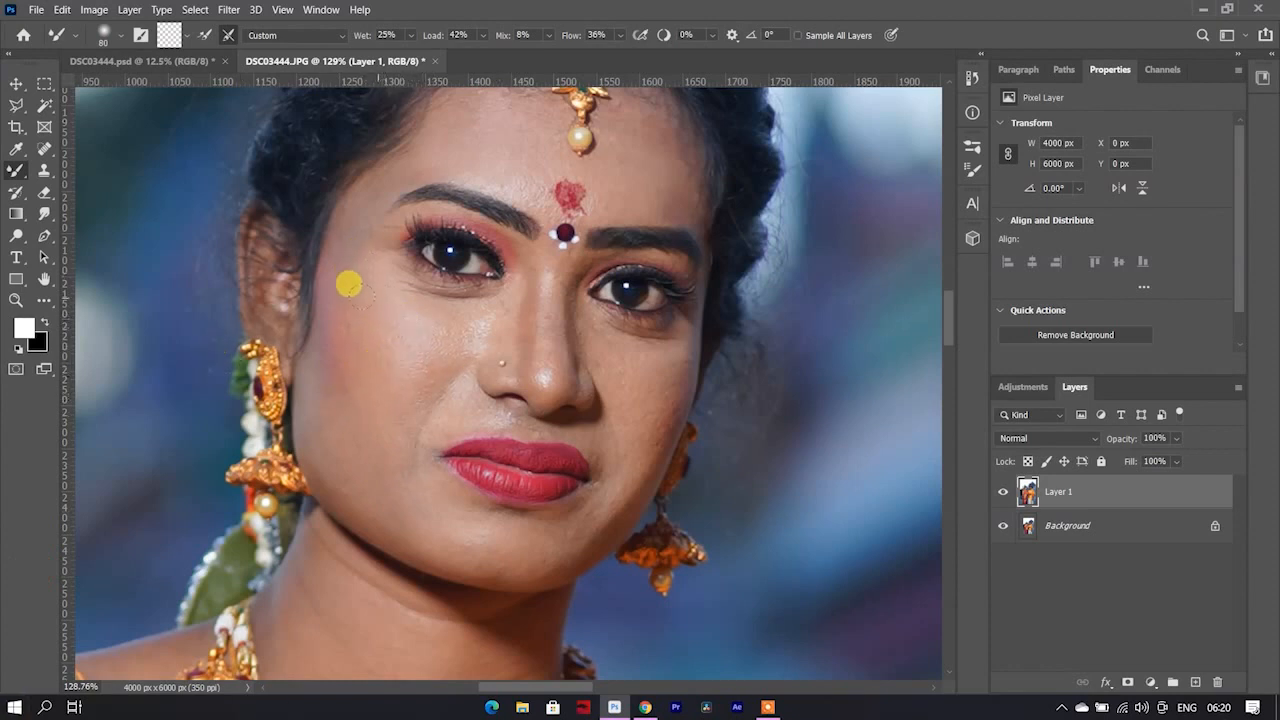
pyautogui.press('[')
pyautogui.press('[')
pyautogui.press('[')
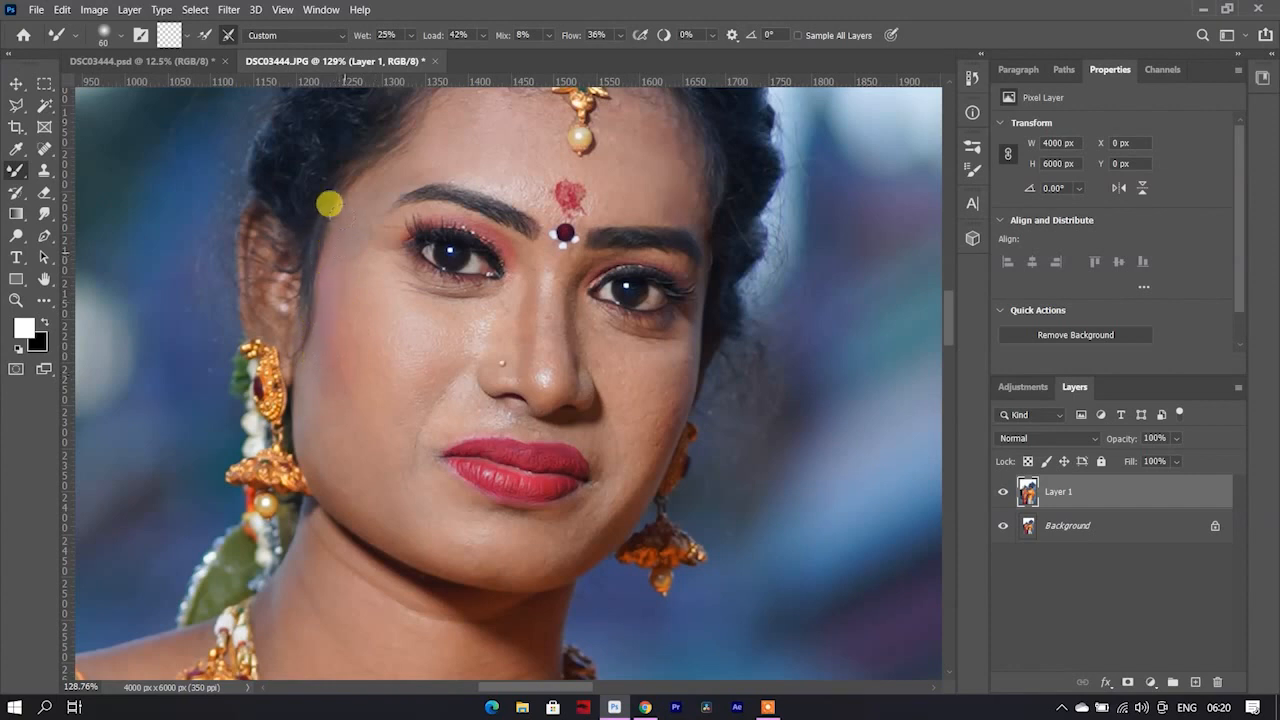
# - Clean up the stray marks and hairs near the woman's temple with the Spot Healing Brush at size 6
pyautogui.scroll(1, 331, 250)
pyautogui.scroll(3, 332, 250)
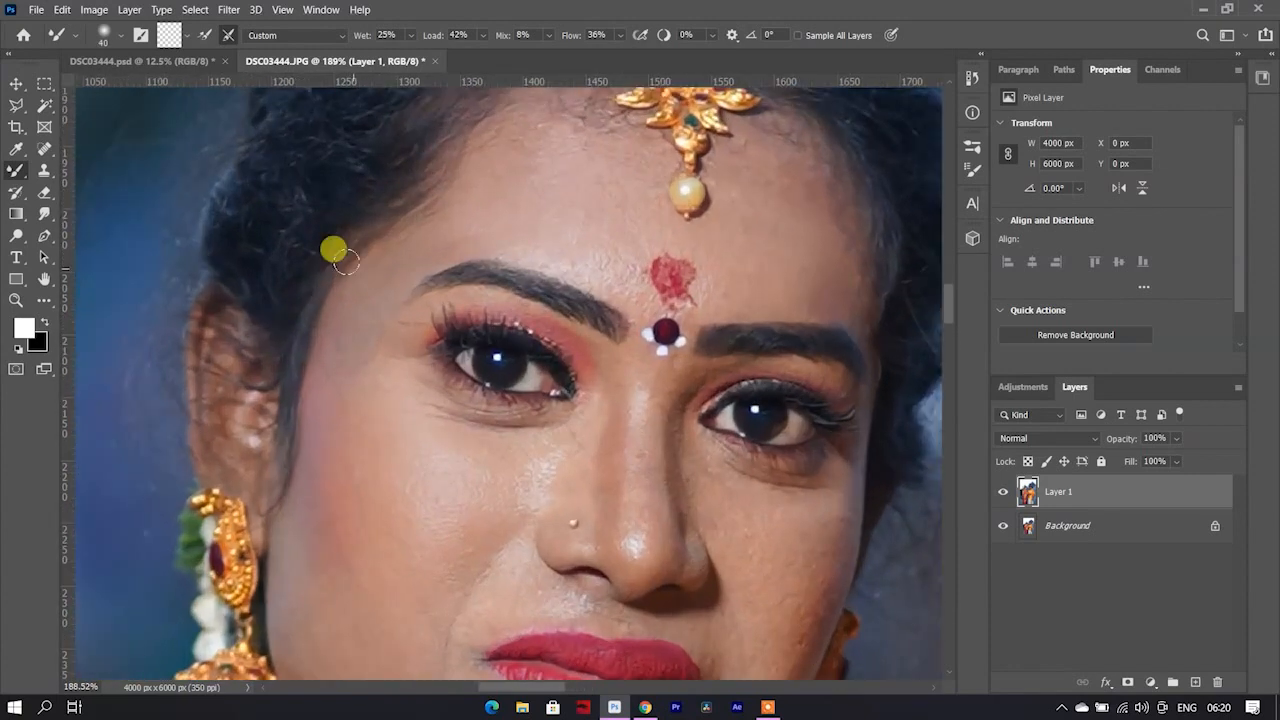
pyautogui.press('j')
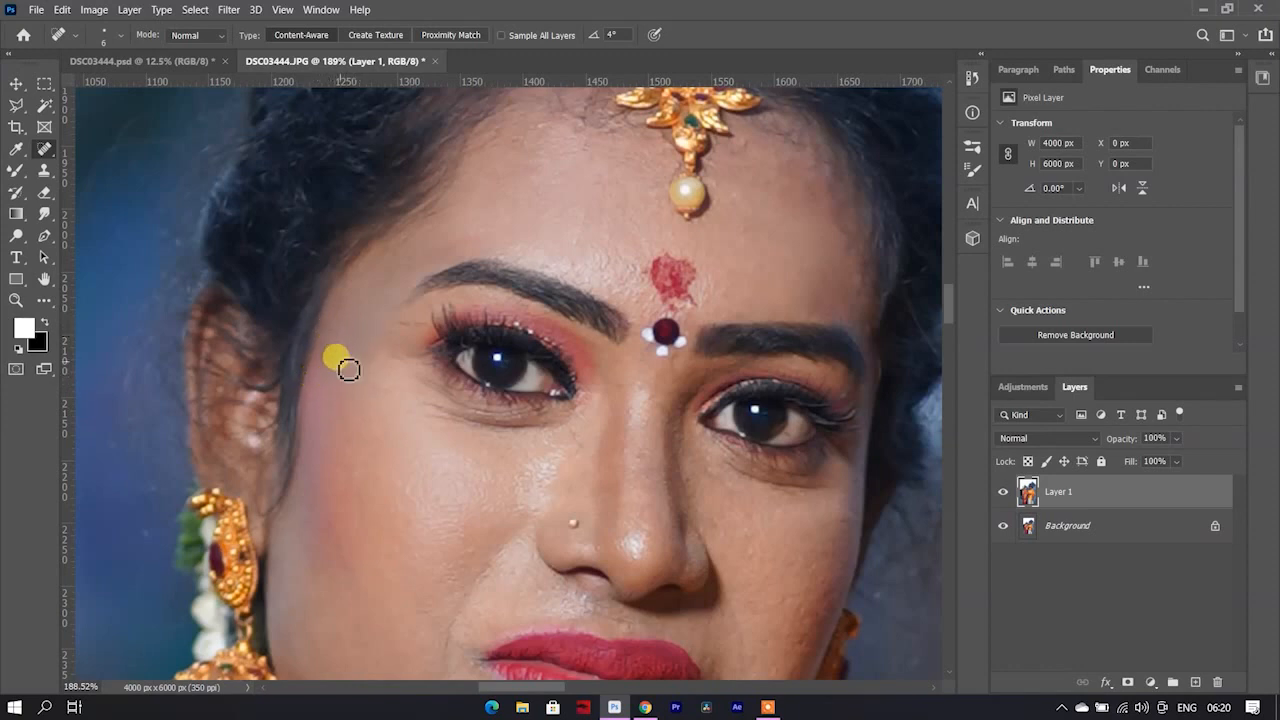
# - Smooth the woman's cheek and jaw on the nose-ring side with the Mixer Brush at sizes 40 and 70
pyautogui.scroll(-2, 365, 368)
pyautogui.press('b')
pyautogui.scroll(-3, 350, 355)
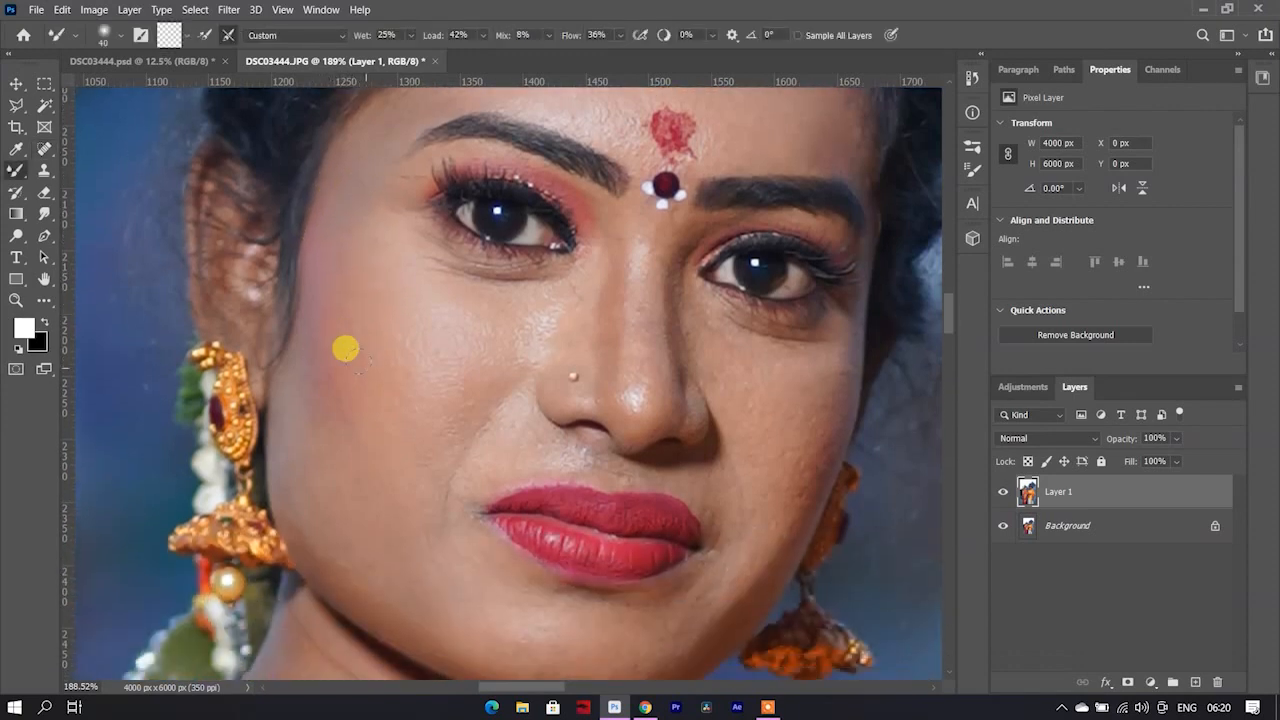
pyautogui.press(']')
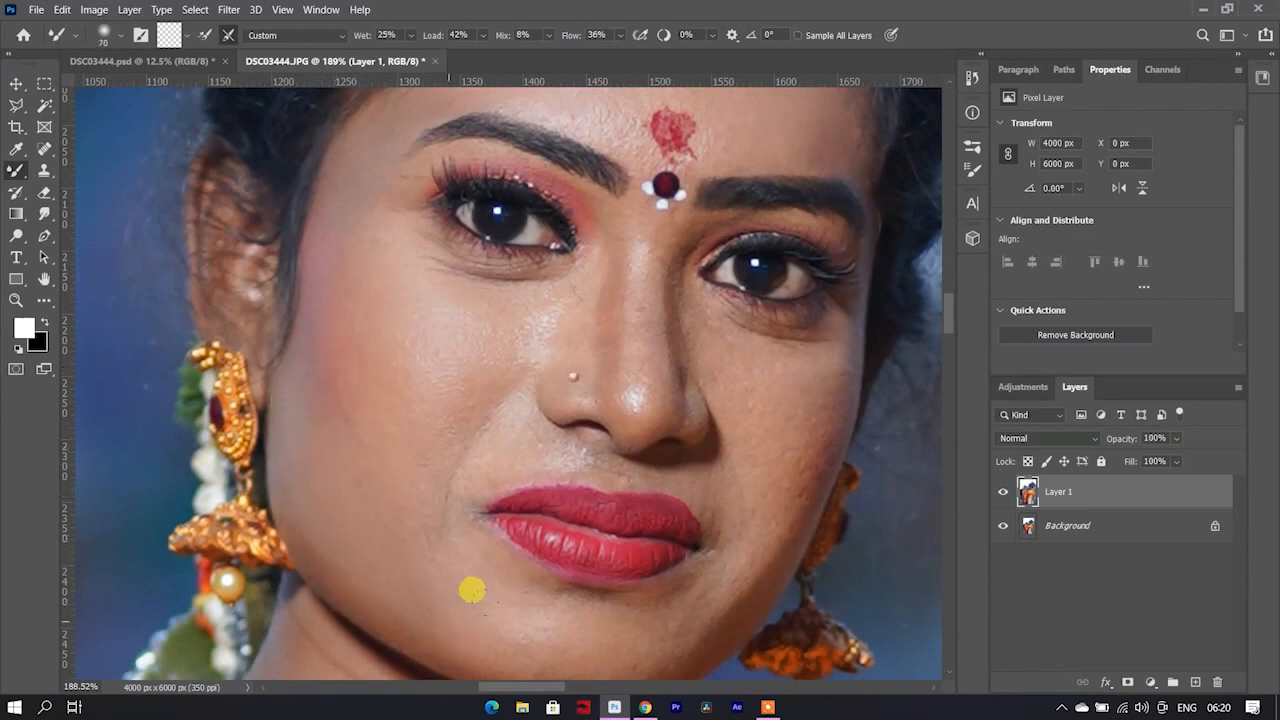
# - Blend the skin under the woman's eye, along her nose and on her forehead, reducing the Mixer Brush to size 50
pyautogui.scroll(-3, 473, 580)
pyautogui.scroll(3, 430, 410)
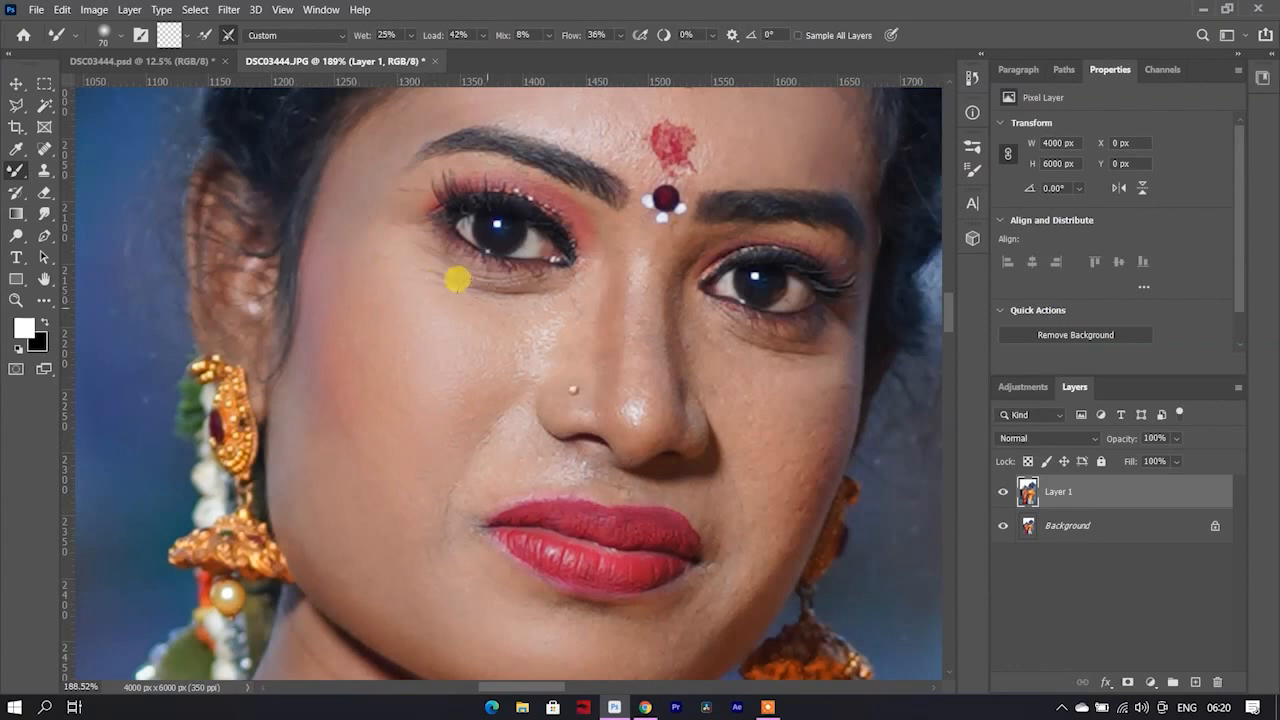
pyautogui.scroll(2, 457, 314)
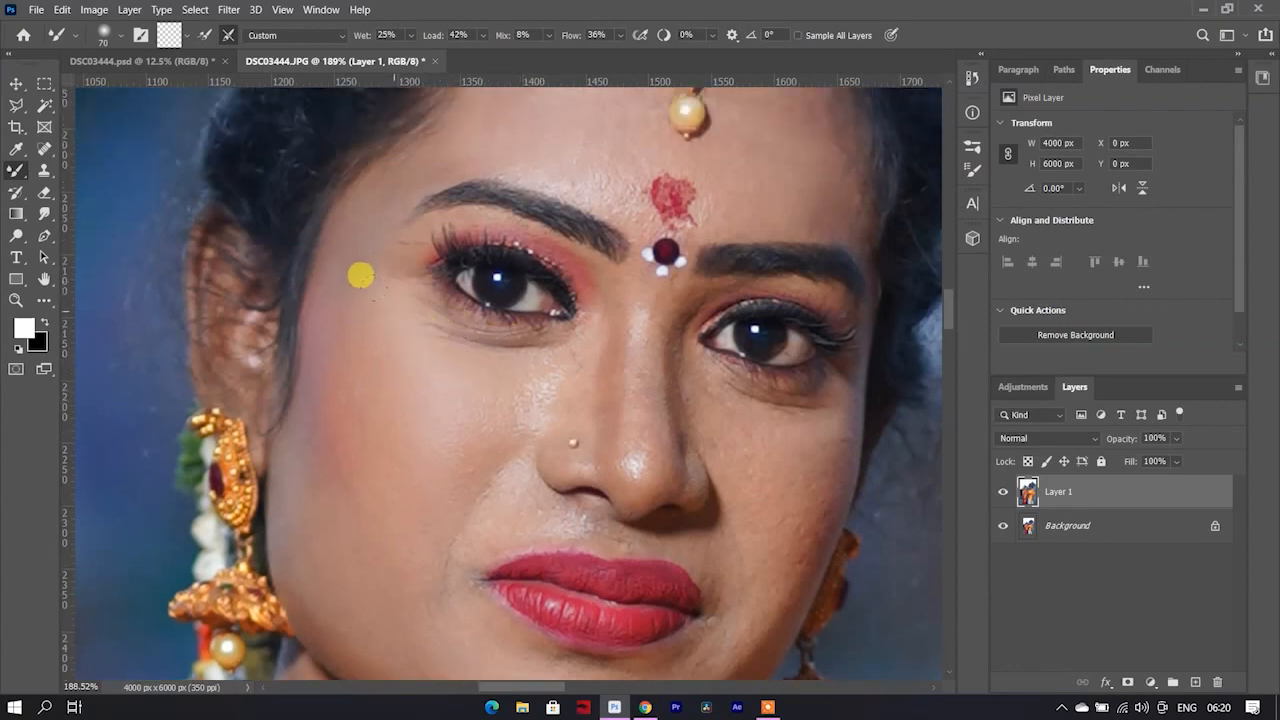
pyautogui.press('[')
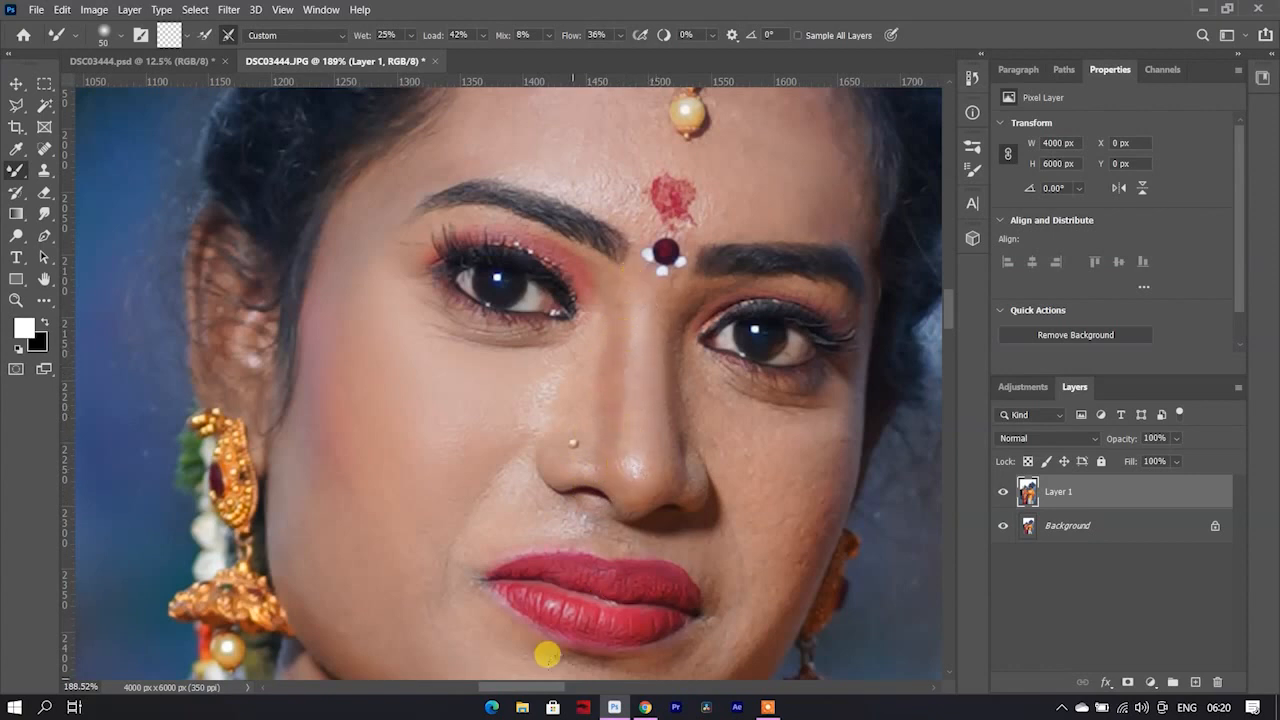
# - Smooth the woman's other cheek, between her nose and the hanging earring, with the Mixer Brush
pyautogui.moveTo(552, 687); pyautogui.dragTo(575, 687)
pyautogui.scroll(-2, 546, 500)
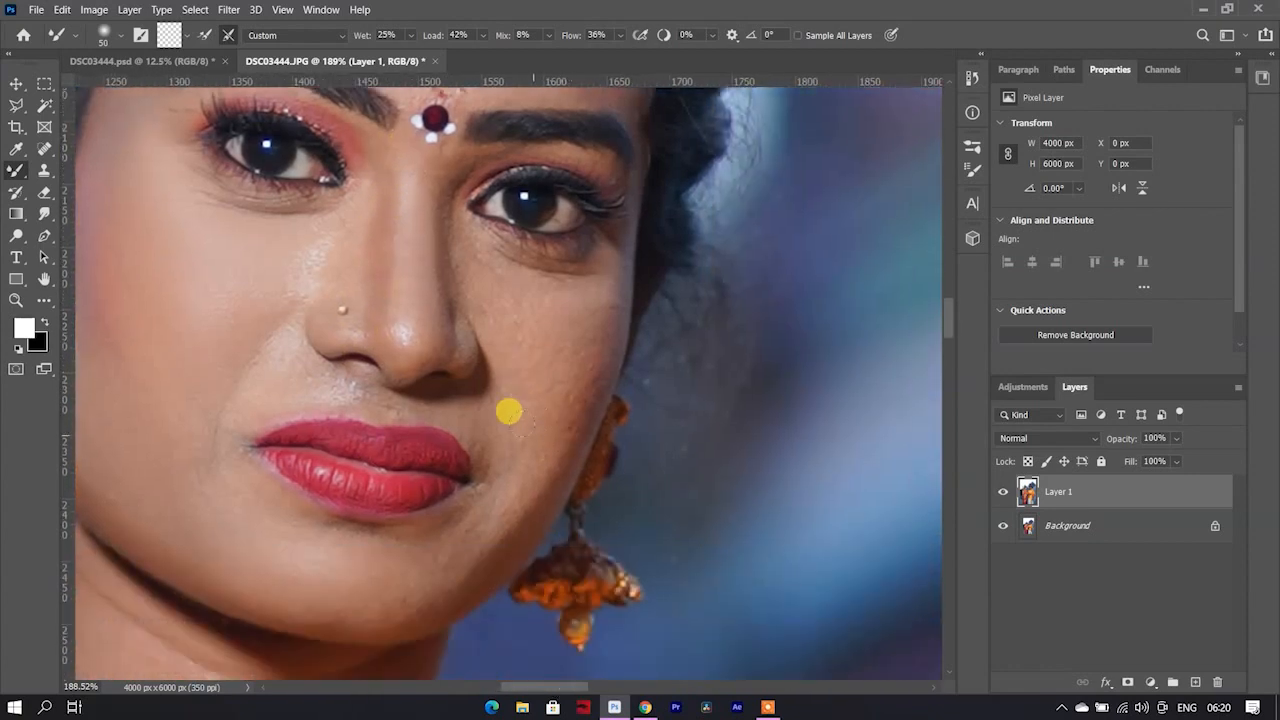
pyautogui.press(']')
pyautogui.press(']')
pyautogui.press('[')
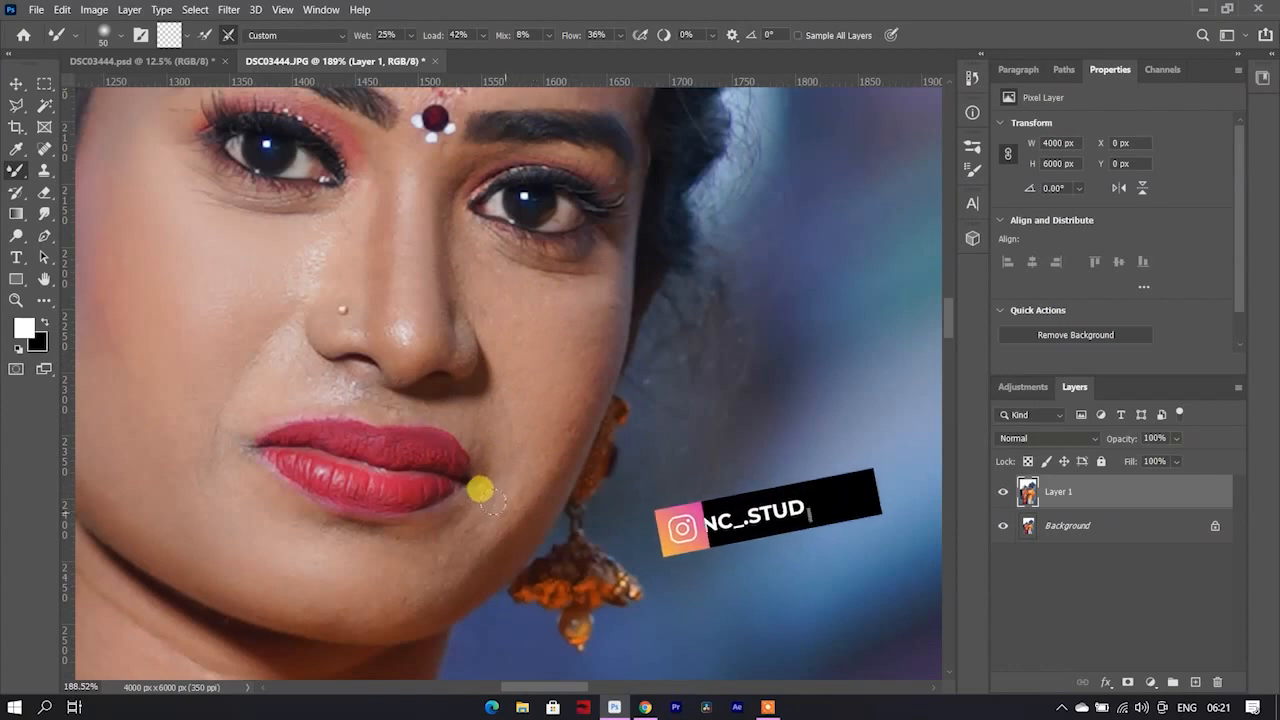
# - Blend the skin under the woman's eye, around her mouth and on her chin with the Mixer Brush at sizes 40 to 60
pyautogui.press('[')
pyautogui.press('[')
pyautogui.press(']')
pyautogui.press('[')
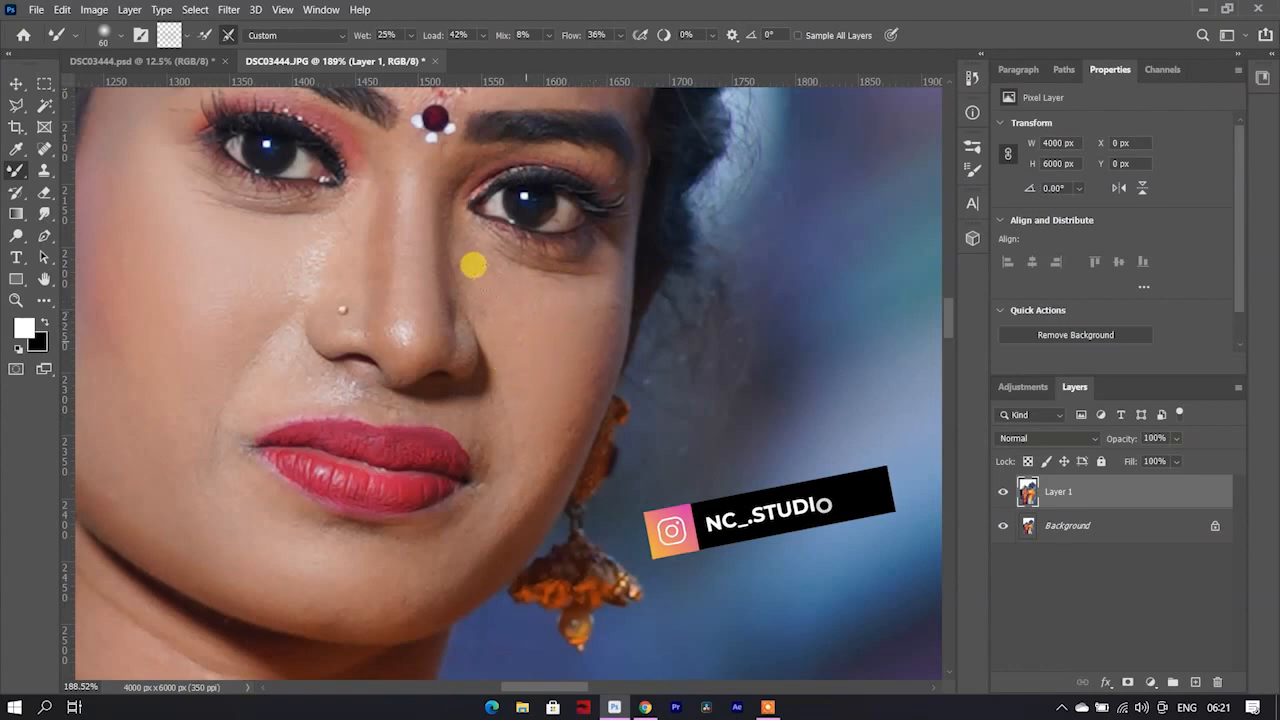
pyautogui.press('[')
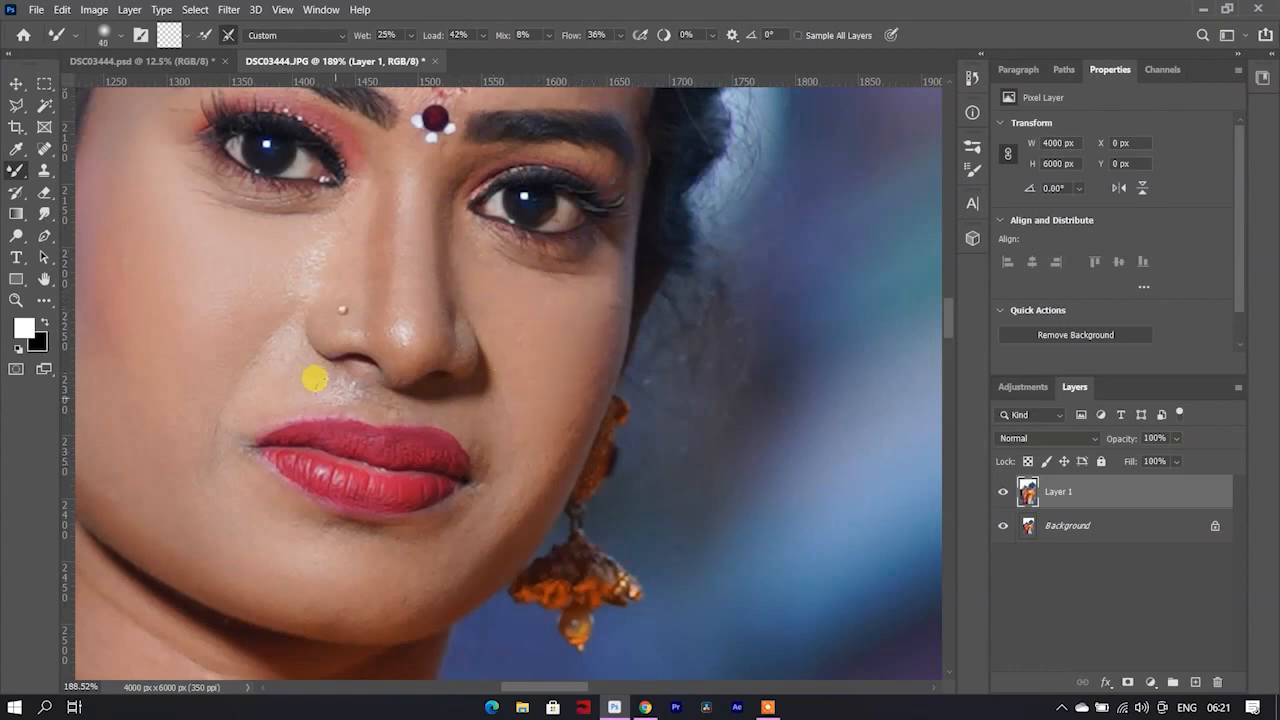
pyautogui.press(']')
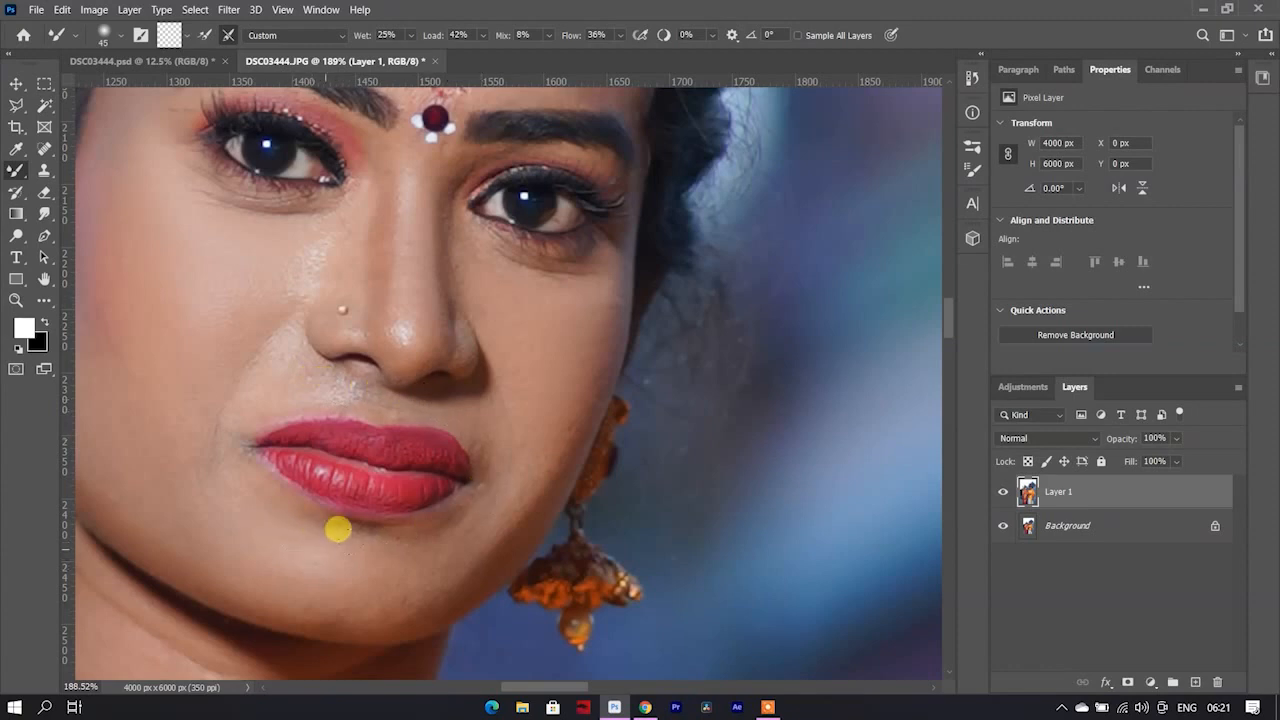
pyautogui.press('[')
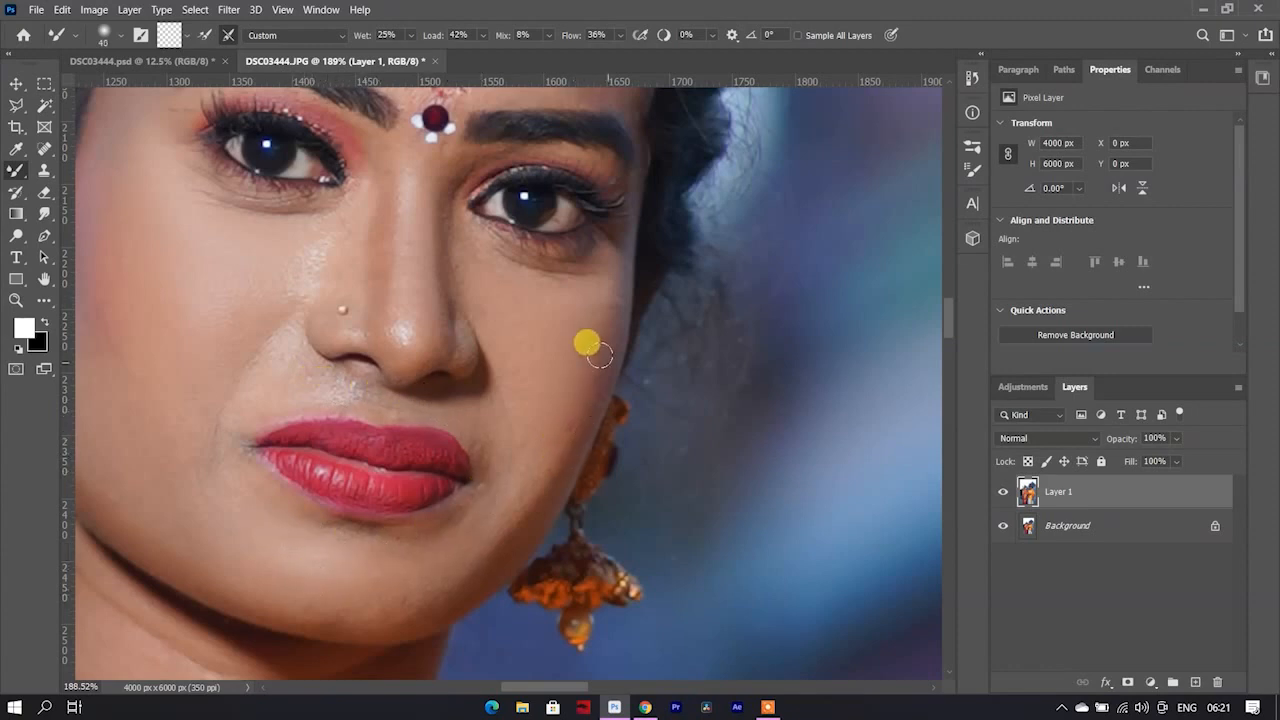
# - Set the Mixer Brush wetness to 70% and smooth the woman's neck with brush sizes 50 to 80
pyautogui.scroll(5, 580, 346)
pyautogui.press(']')
pyautogui.press(']')
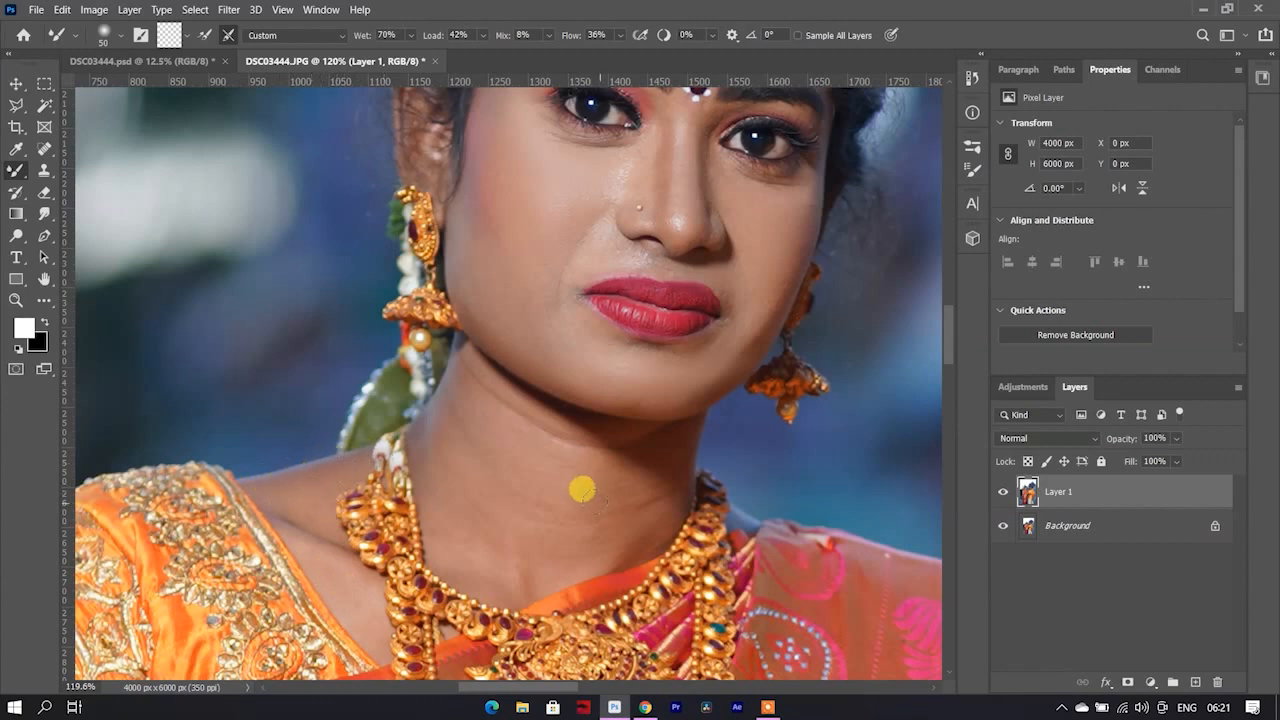
pyautogui.press(']')
pyautogui.press(']')
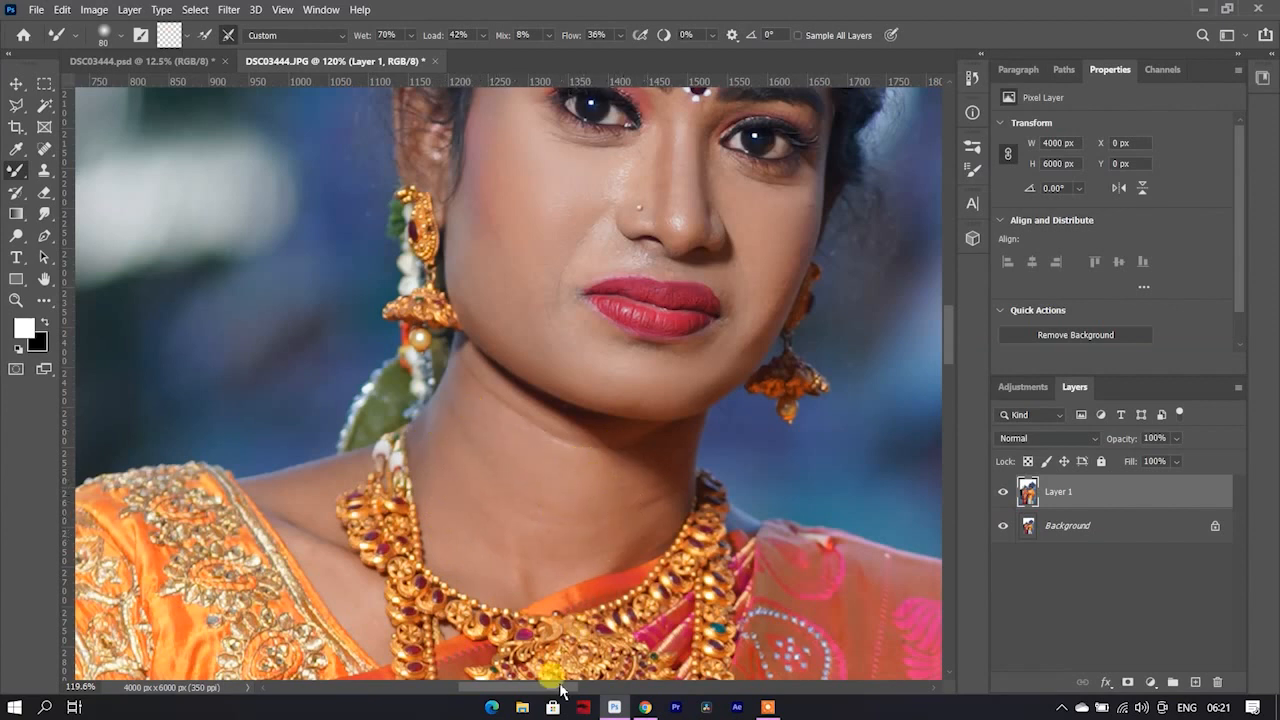
# - Smooth the skin on the man's forehead and face with the Mixer Brush at sizes 100 and 70
pyautogui.moveTo(557, 693); pyautogui.dragTo(697, 688)
pyautogui.scroll(3, 560, 444)
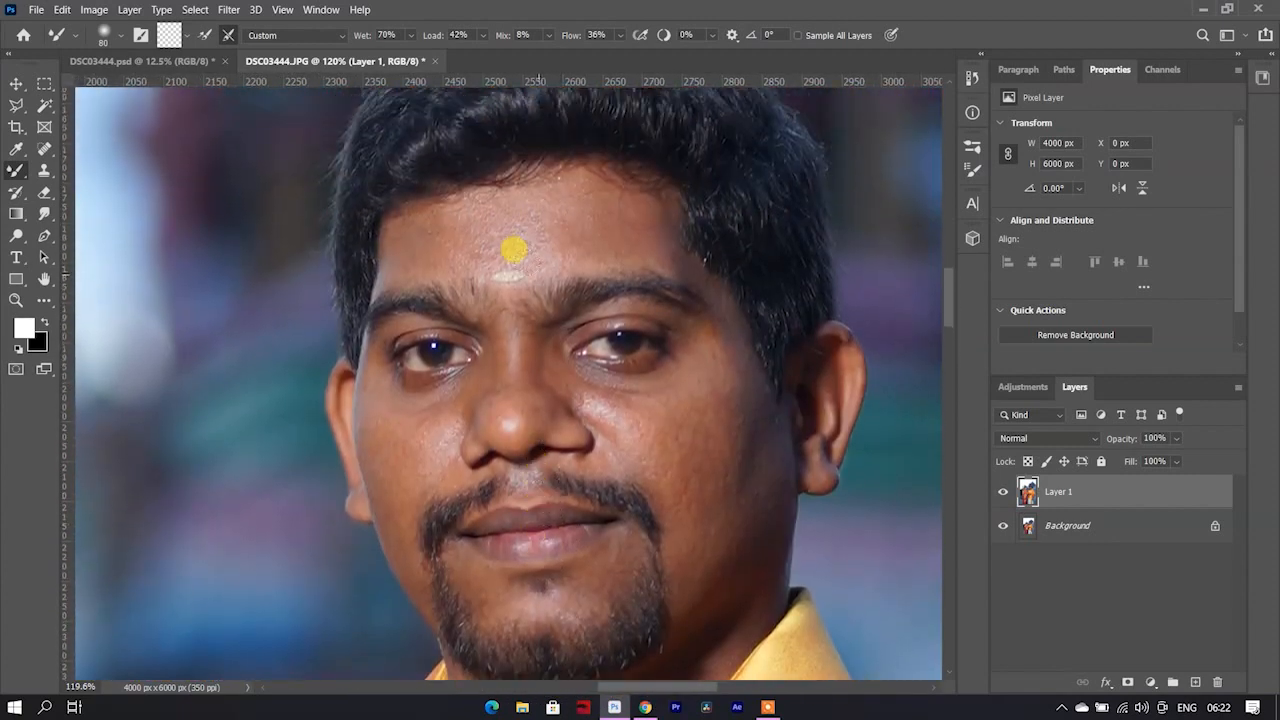
pyautogui.scroll(3, 515, 237)
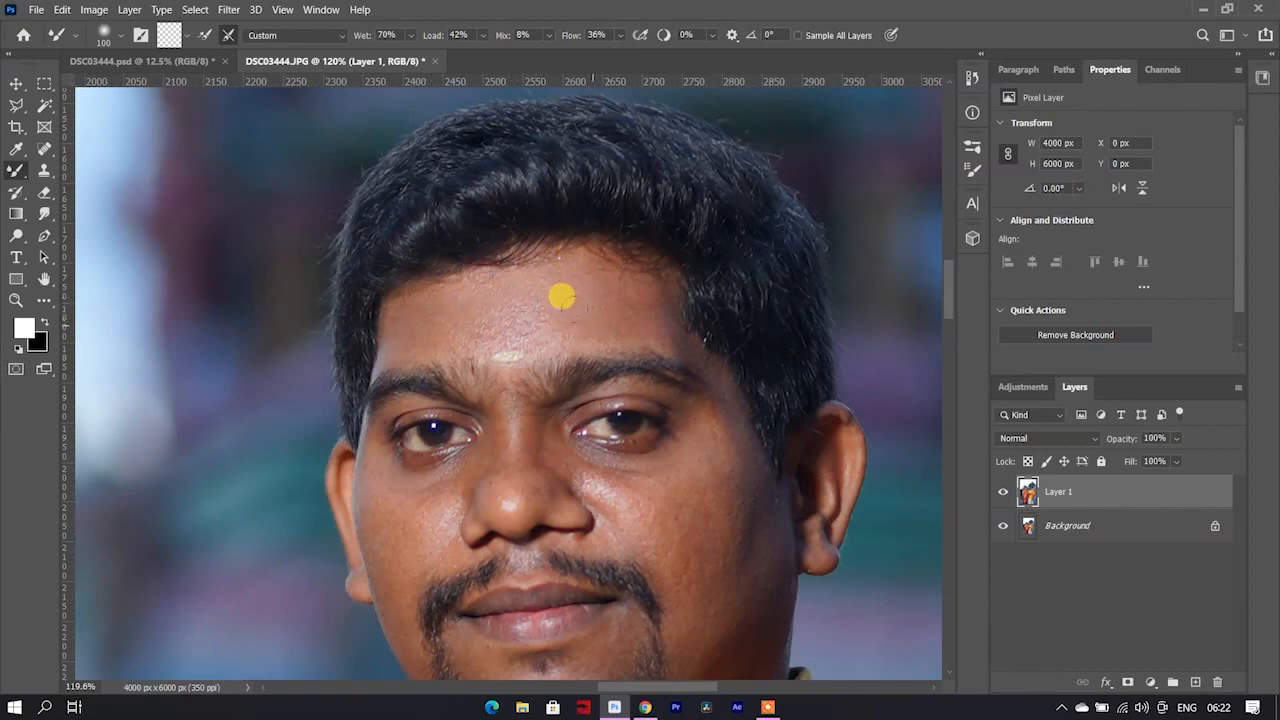
pyautogui.scroll(-2, 562, 296)
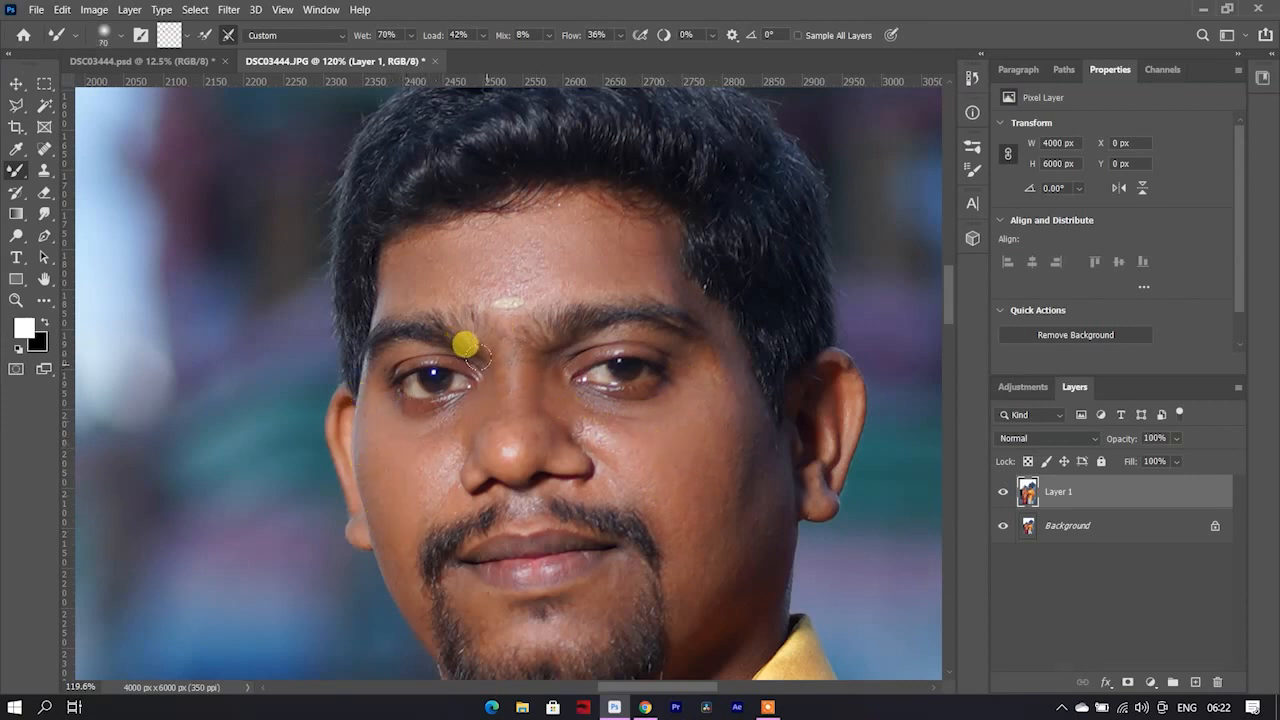
# - Undo the last stroke on the man's face and blend the skin on his nose and cheeks at brush size 70
pyautogui.hotkey('ctrl', 'z')
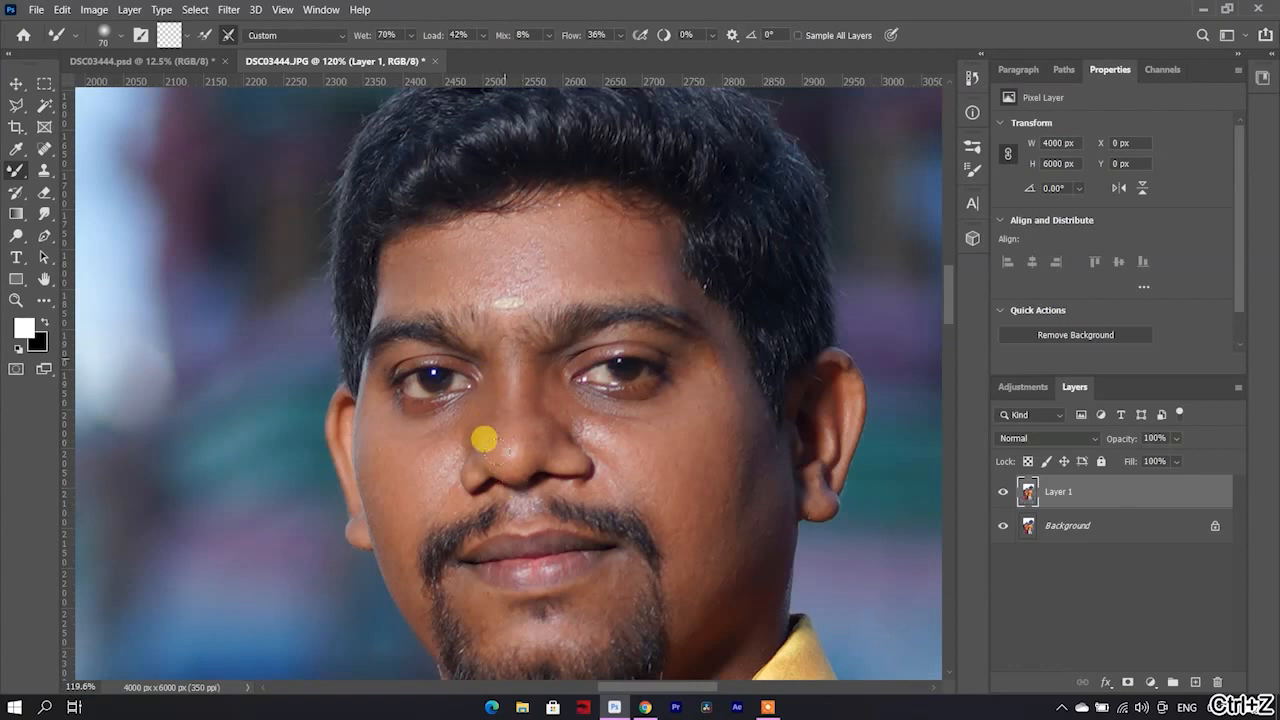
pyautogui.moveTo(496, 453); pyautogui.dragTo(511, 428)
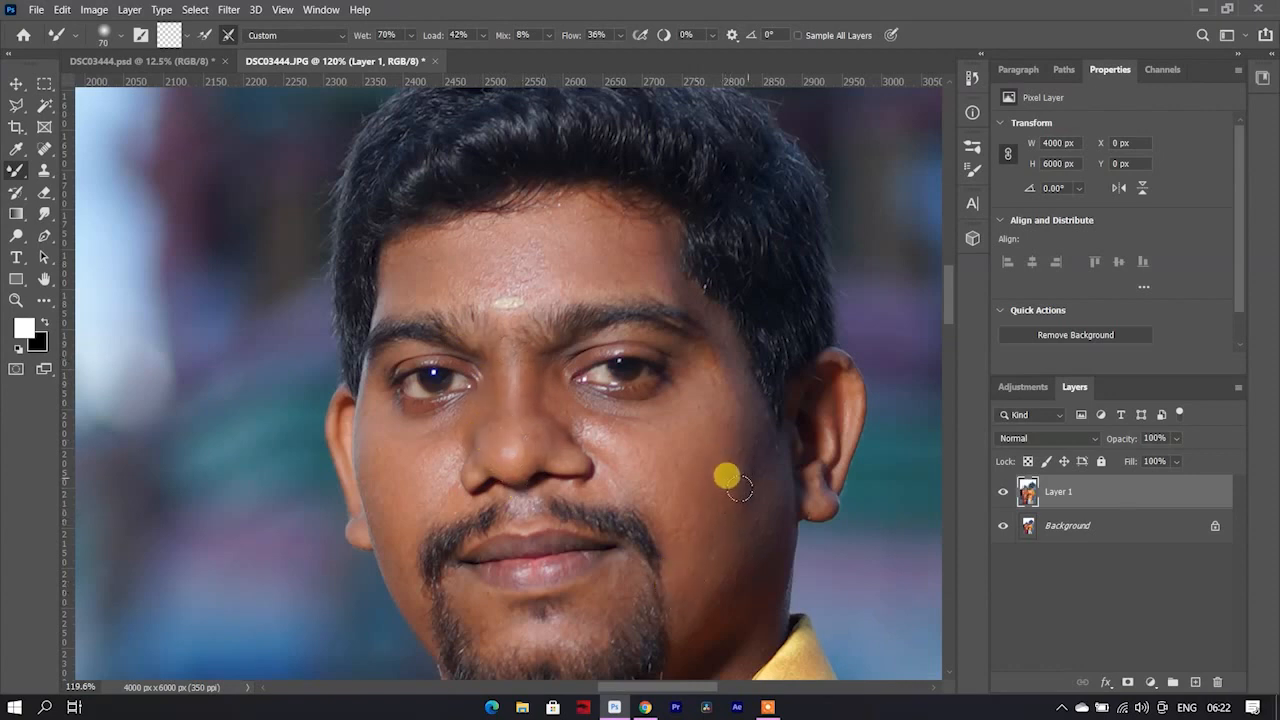
pyautogui.scroll(-3, 600, 490)
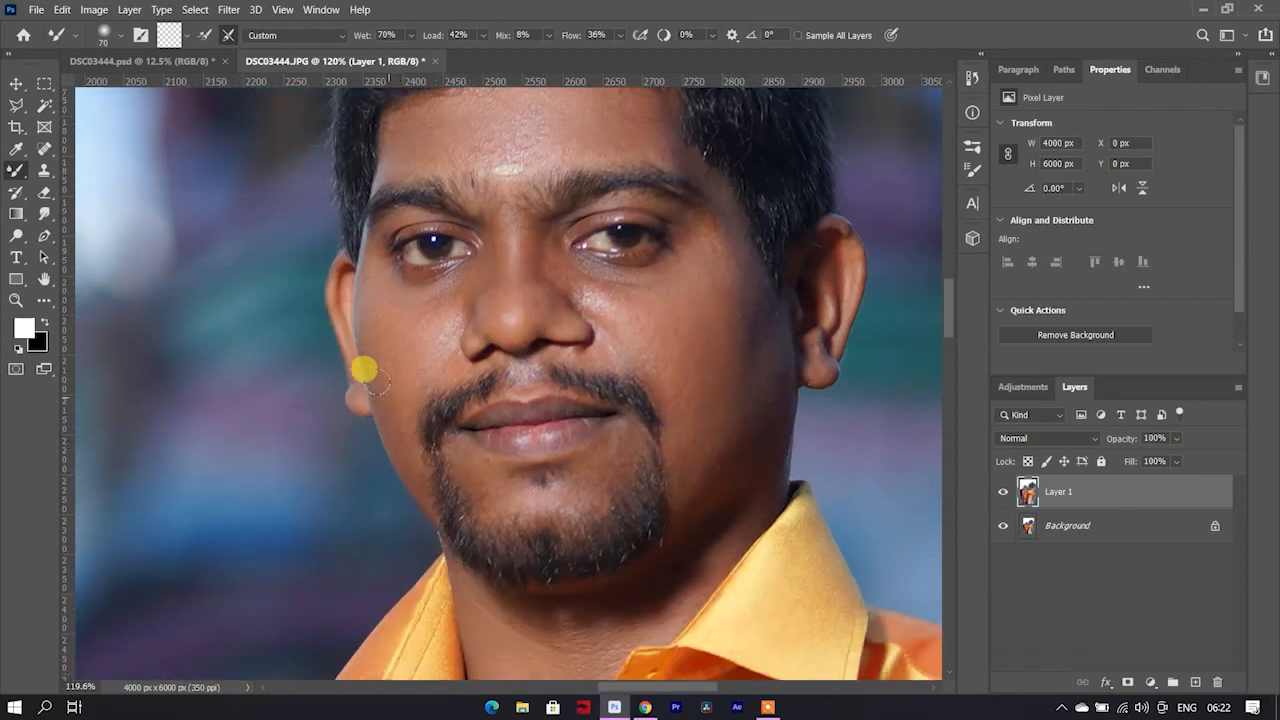
# - Examine the retouched skin on both faces, the arms and the whole portrait at different magnifications
pyautogui.scroll(-5, 535, 535)
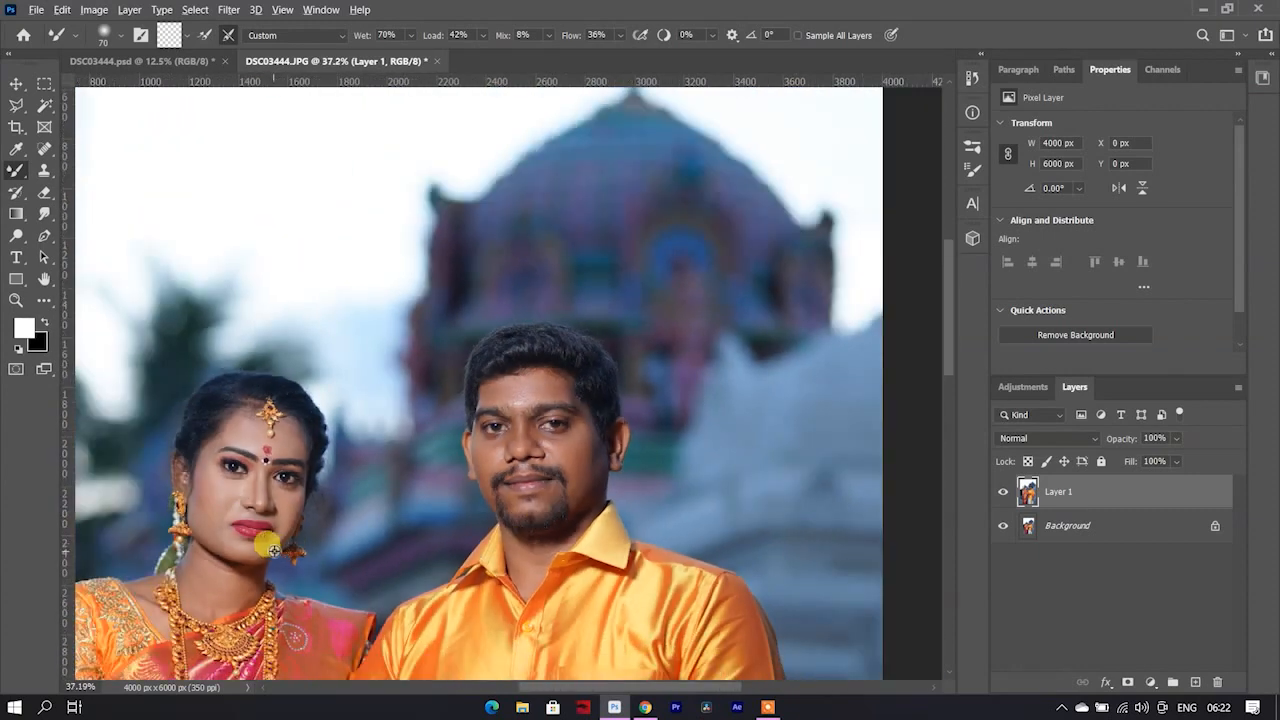
pyautogui.scroll(5, 265, 530)
pyautogui.scroll(-7, 301, 331)
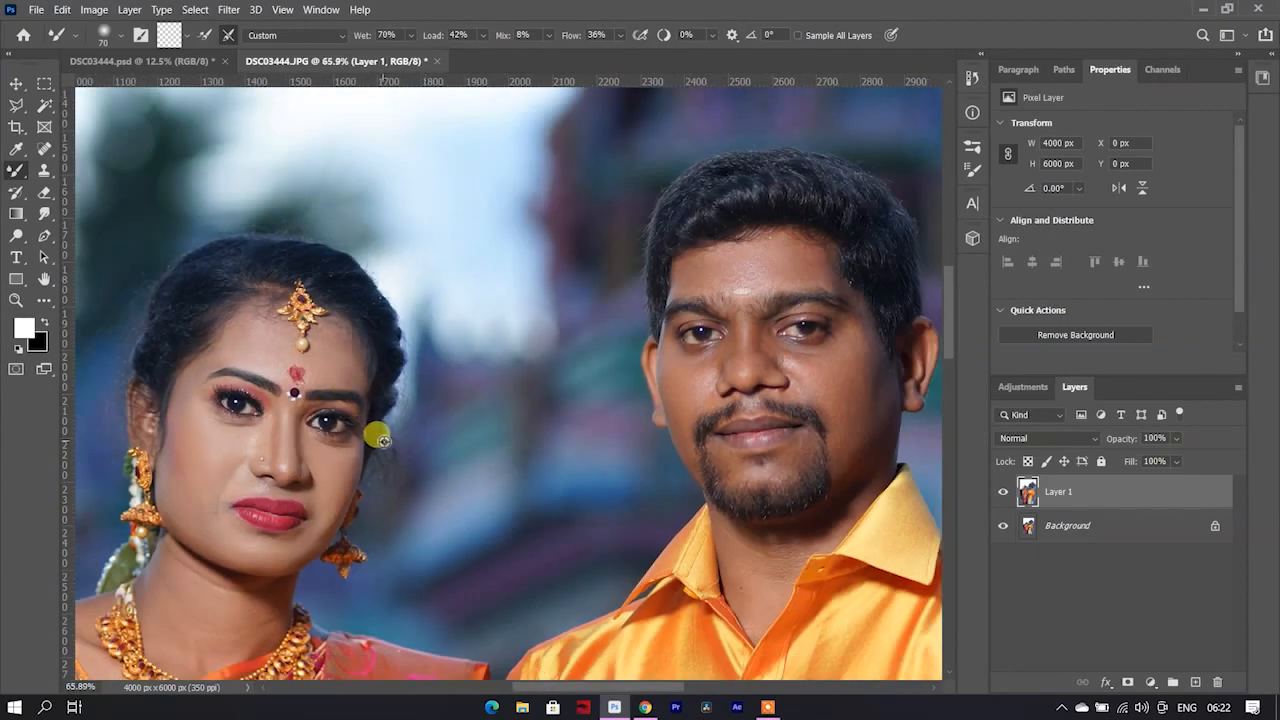
pyautogui.scroll(2, 345, 510)
pyautogui.scroll(3, 414, 451)
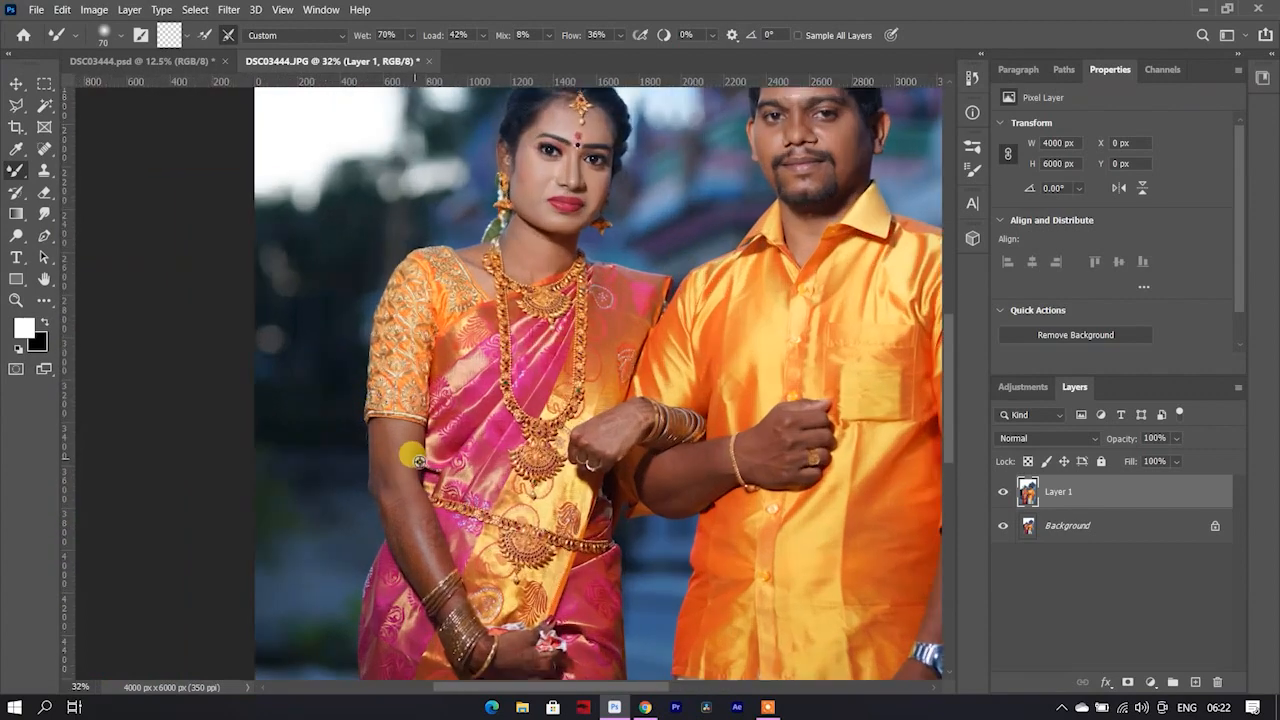
pyautogui.scroll(-5, 500, 445)
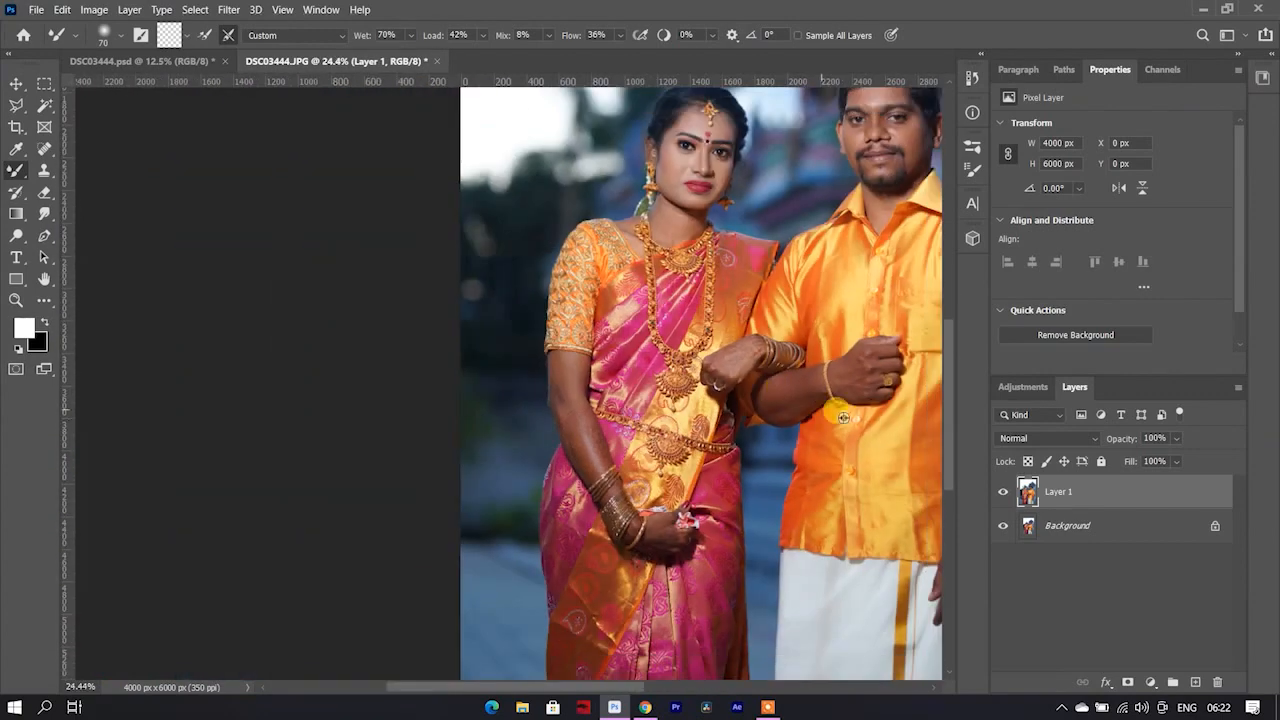
pyautogui.scroll(4, 905, 398)
pyautogui.scroll(-5, 840, 390)
pyautogui.scroll(5, 306, 234)
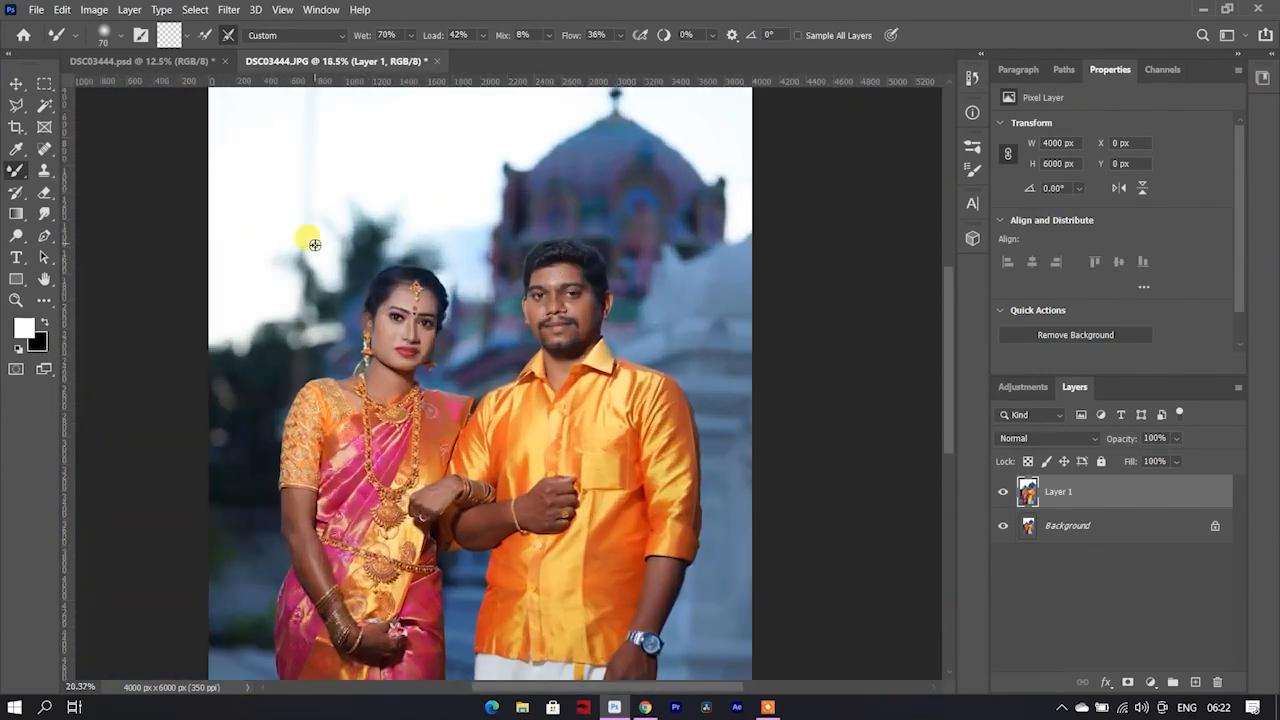
# - Open Layer 1 in the Camera Raw Filter and apply automatic tone corrections to the Basic settings
pyautogui.scroll(-5, 598, 297)
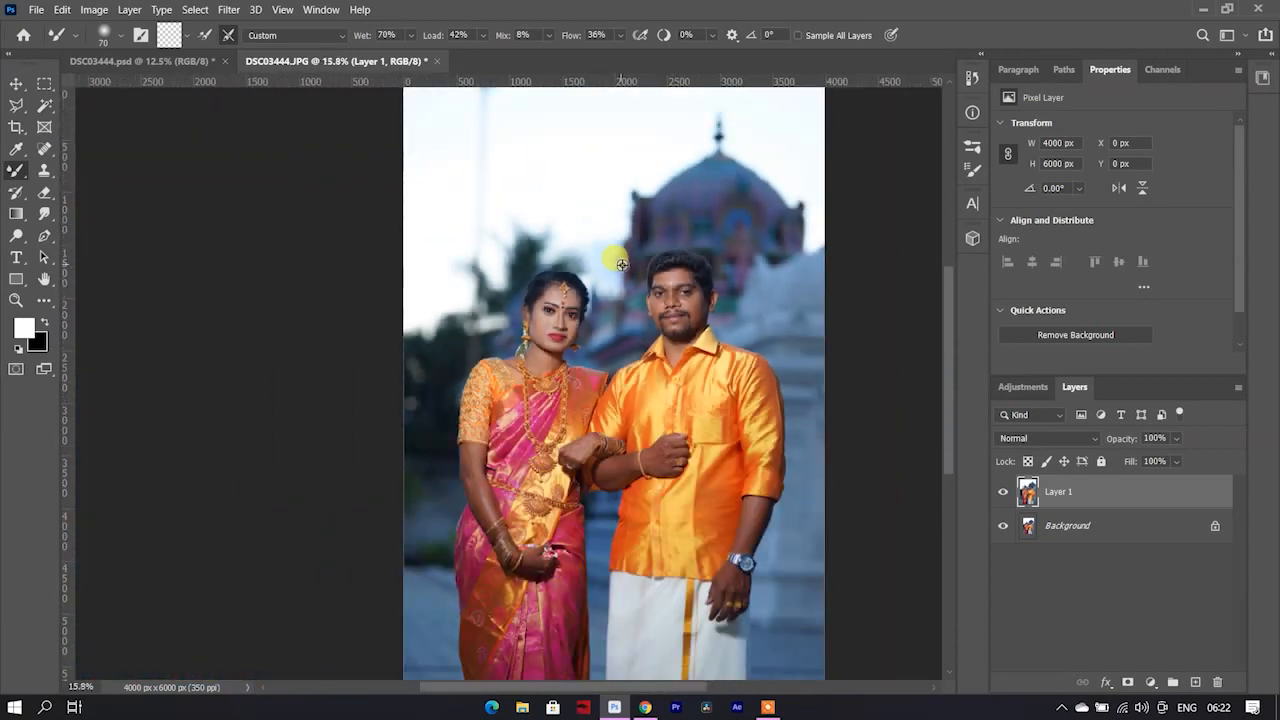
pyautogui.click(224, 11)
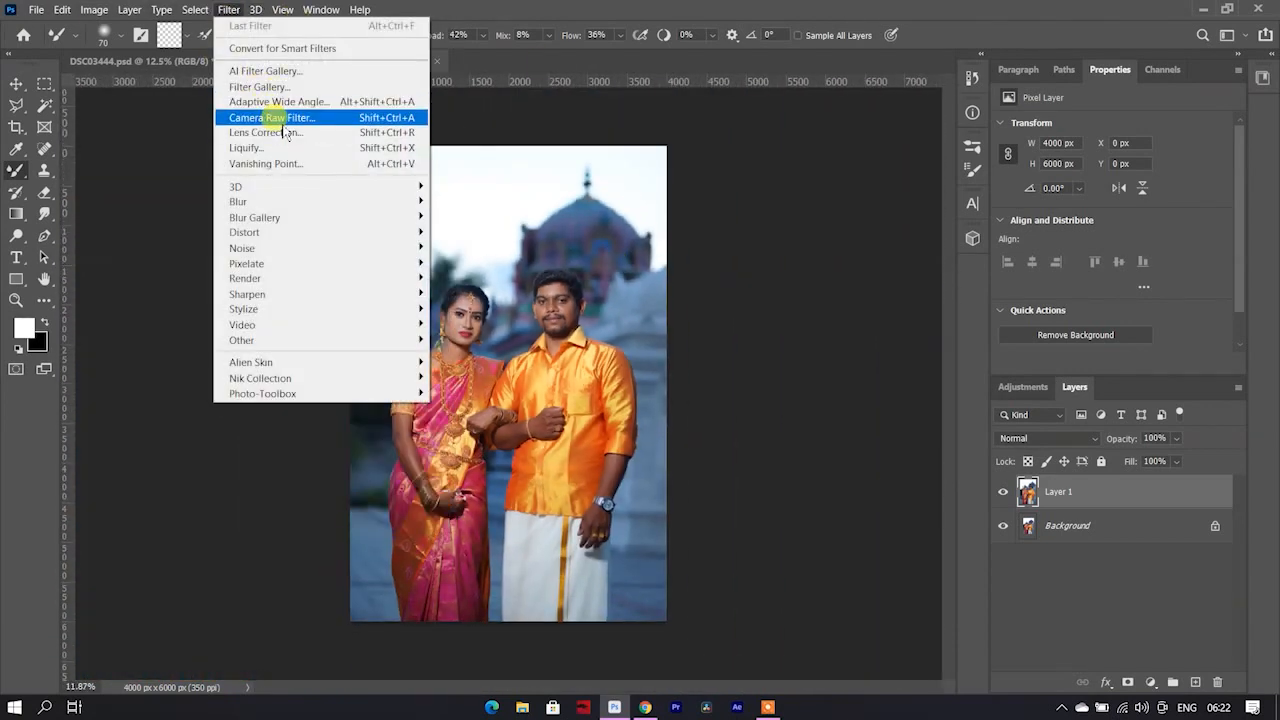
pyautogui.click(280, 119)
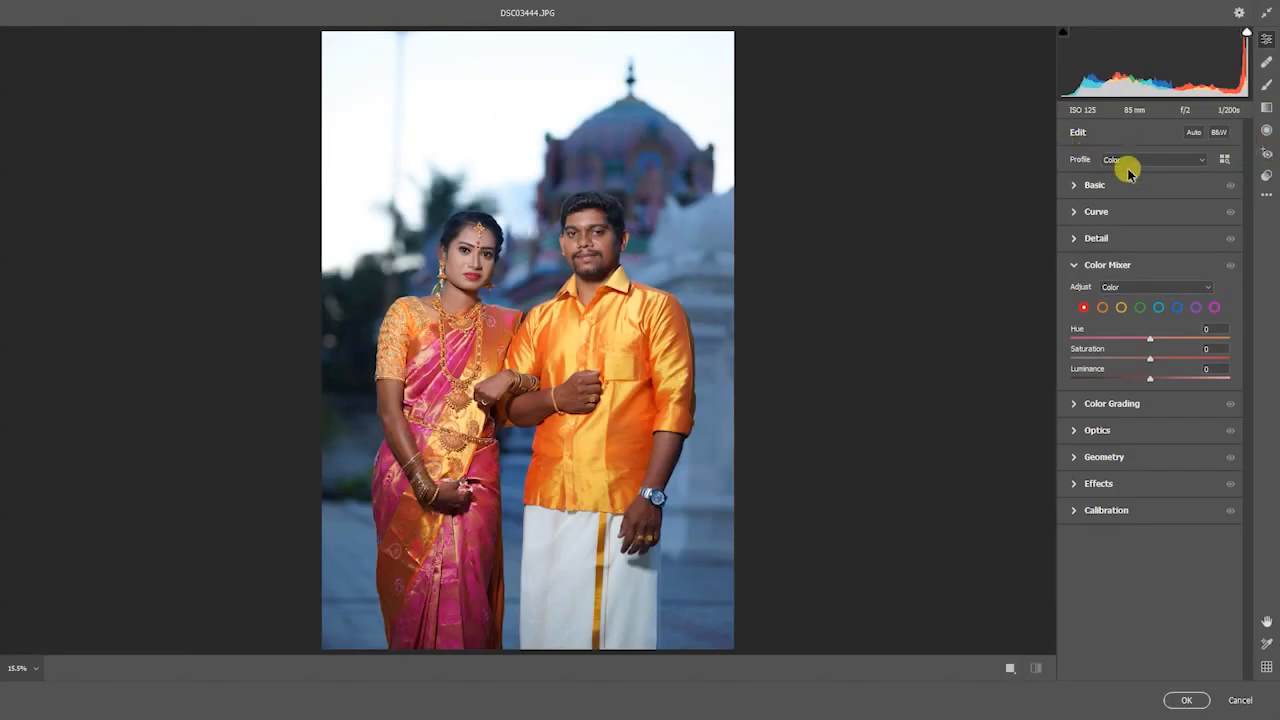
pyautogui.click(1155, 183)
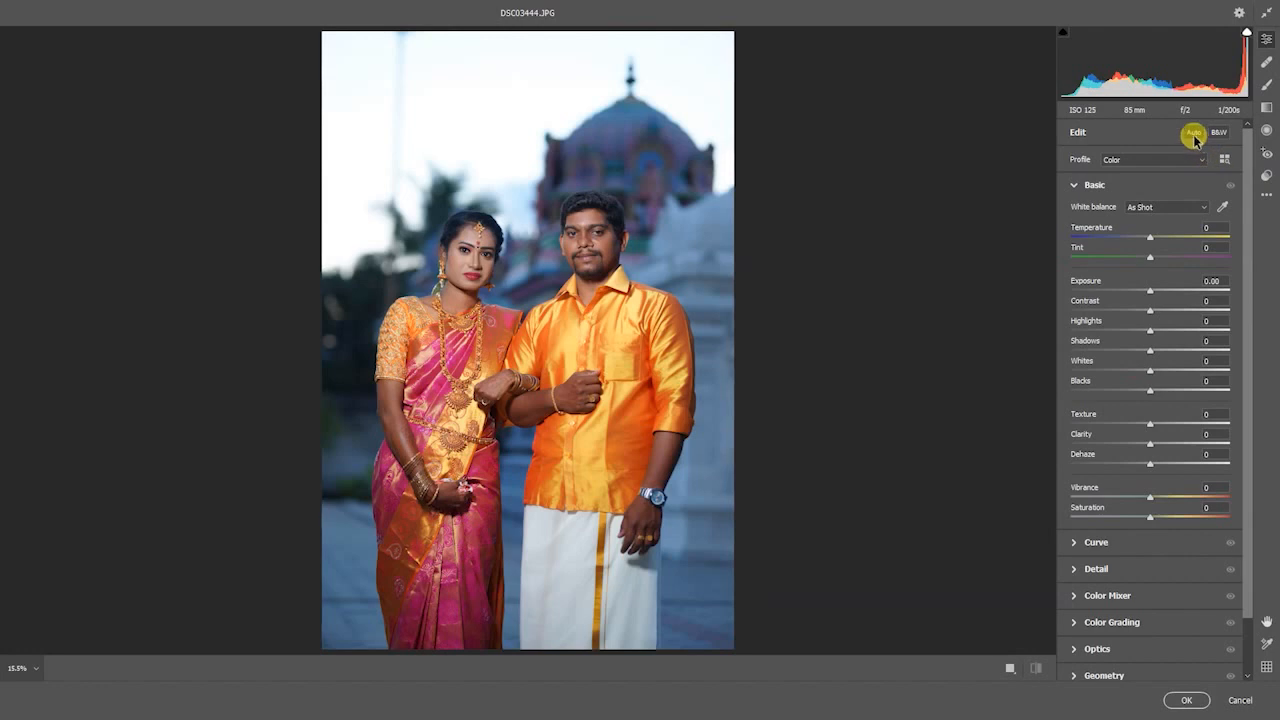
pyautogui.click(1192, 134)
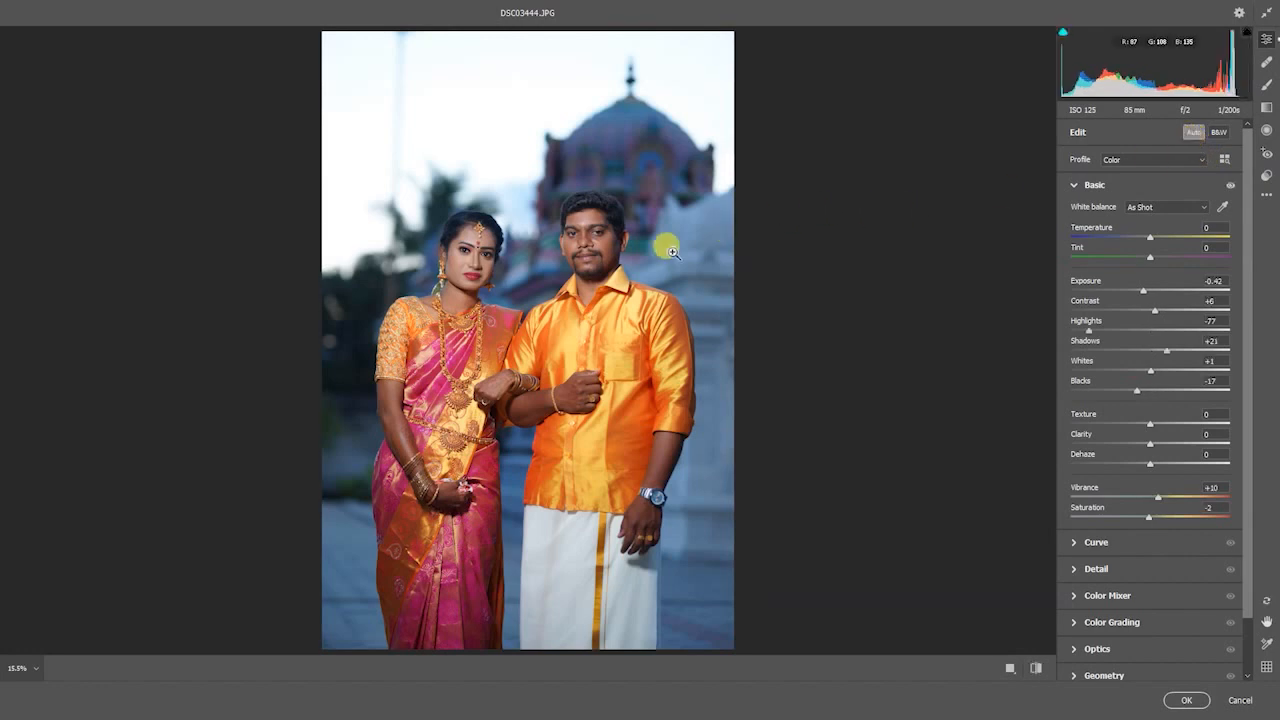
# - Set Exposure to -0.30, Contrast to +3, Texture to +6, Clarity to +3, Vibrance to +3 and Saturation to 0
pyautogui.click(586, 216)
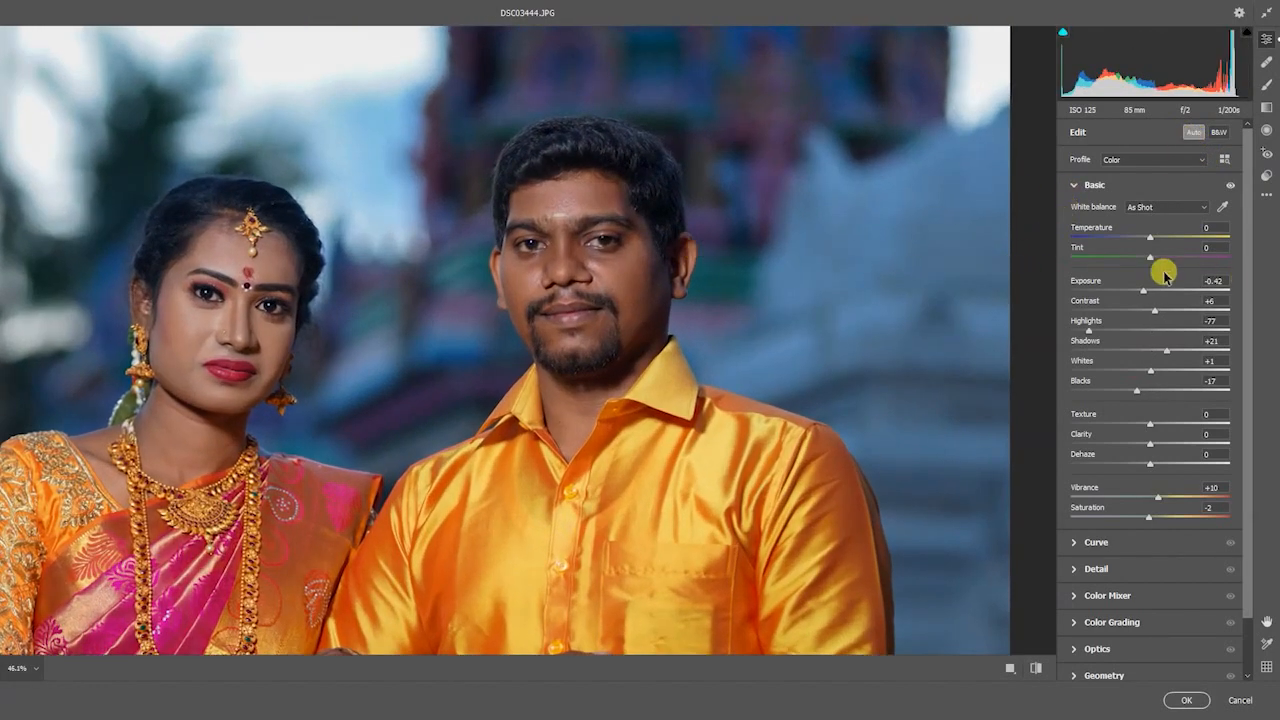
pyautogui.moveTo(1145, 292); pyautogui.dragTo(1146, 300)
pyautogui.click(1155, 316)
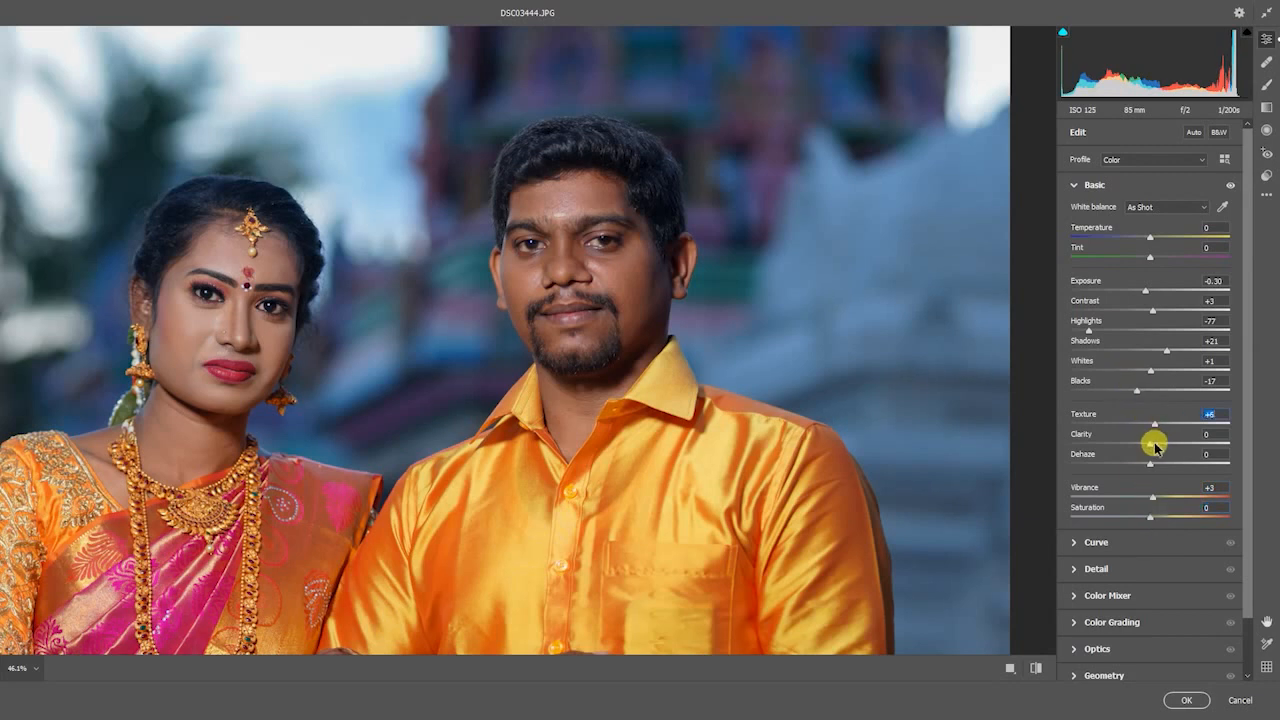
pyautogui.moveTo(1158, 446); pyautogui.dragTo(1161, 452)
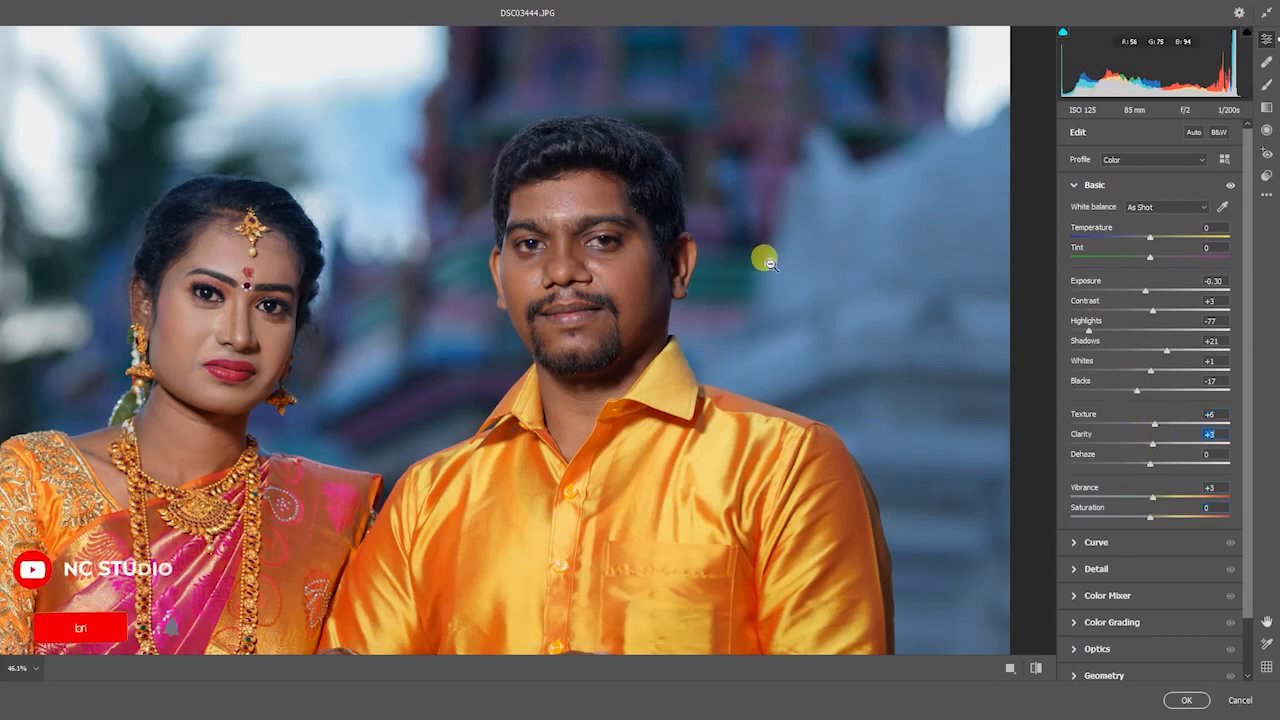
# - Check both faces up close, set Texture to +3 and Blacks to -6, and apply the Camera Raw Filter
pyautogui.click(705, 263)
pyautogui.moveTo(655, 243); pyautogui.dragTo(730, 277)
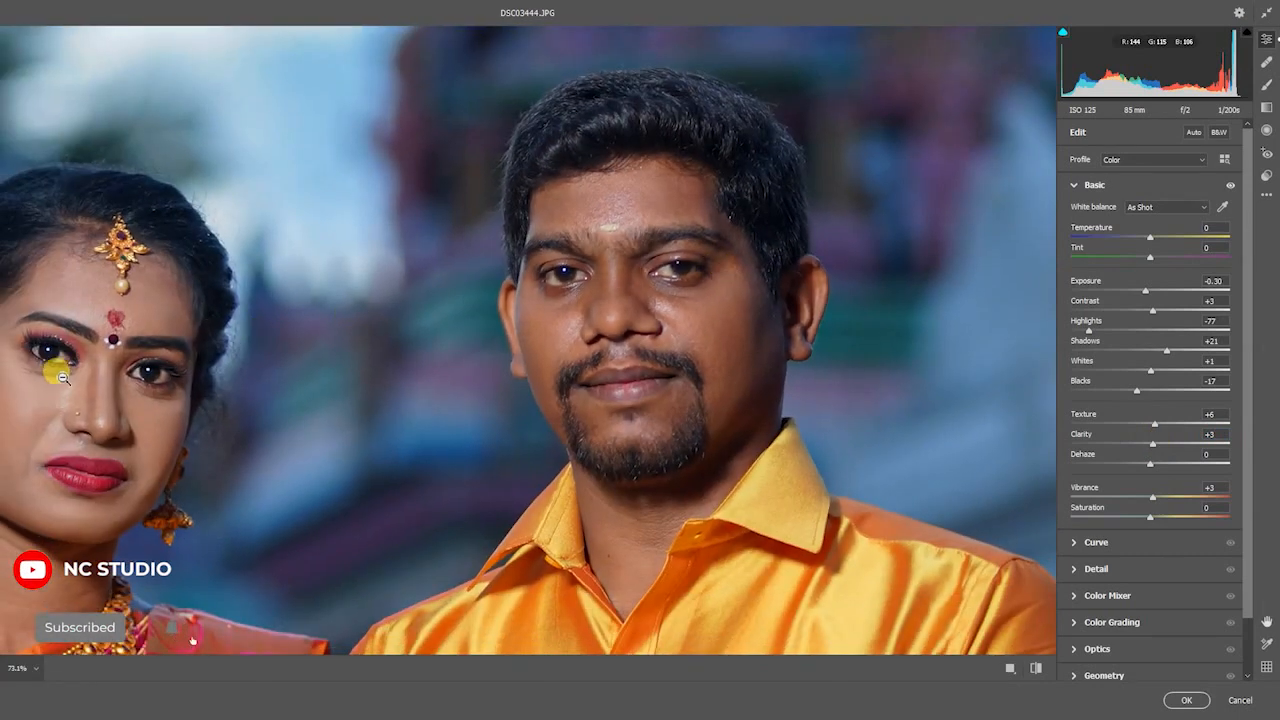
pyautogui.moveTo(51, 388); pyautogui.dragTo(131, 400)
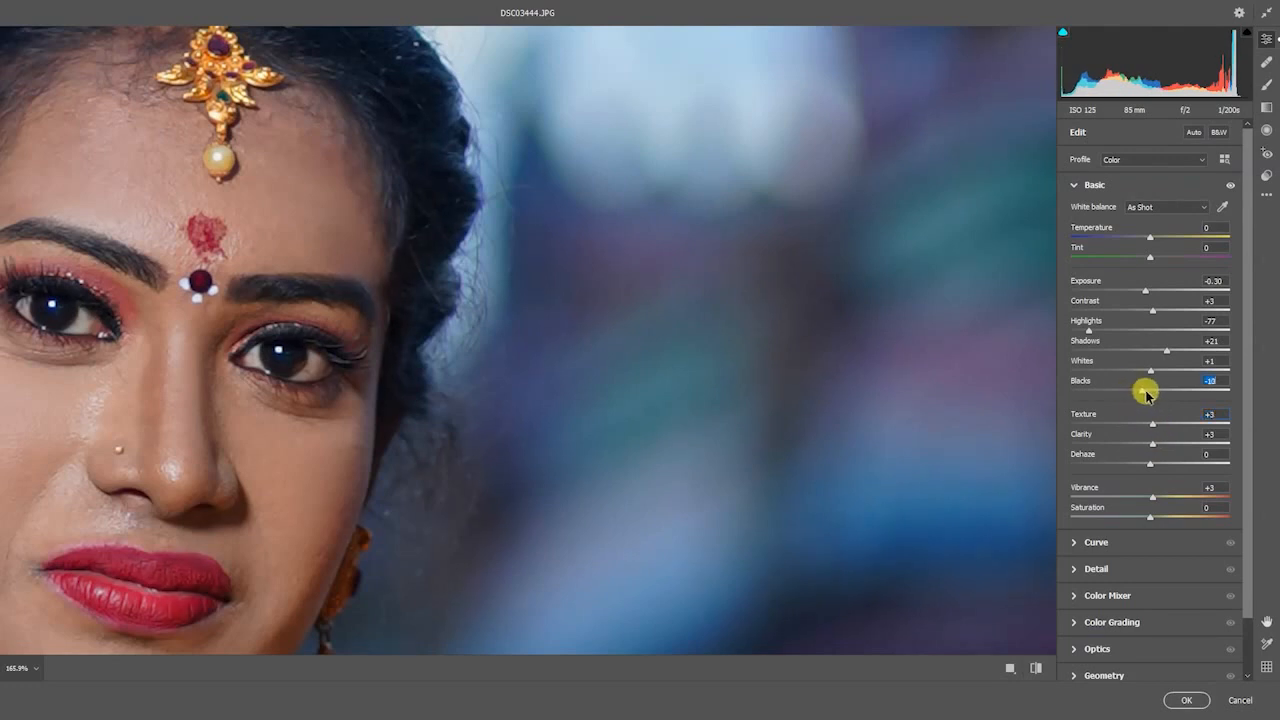
pyautogui.click(700, 322)
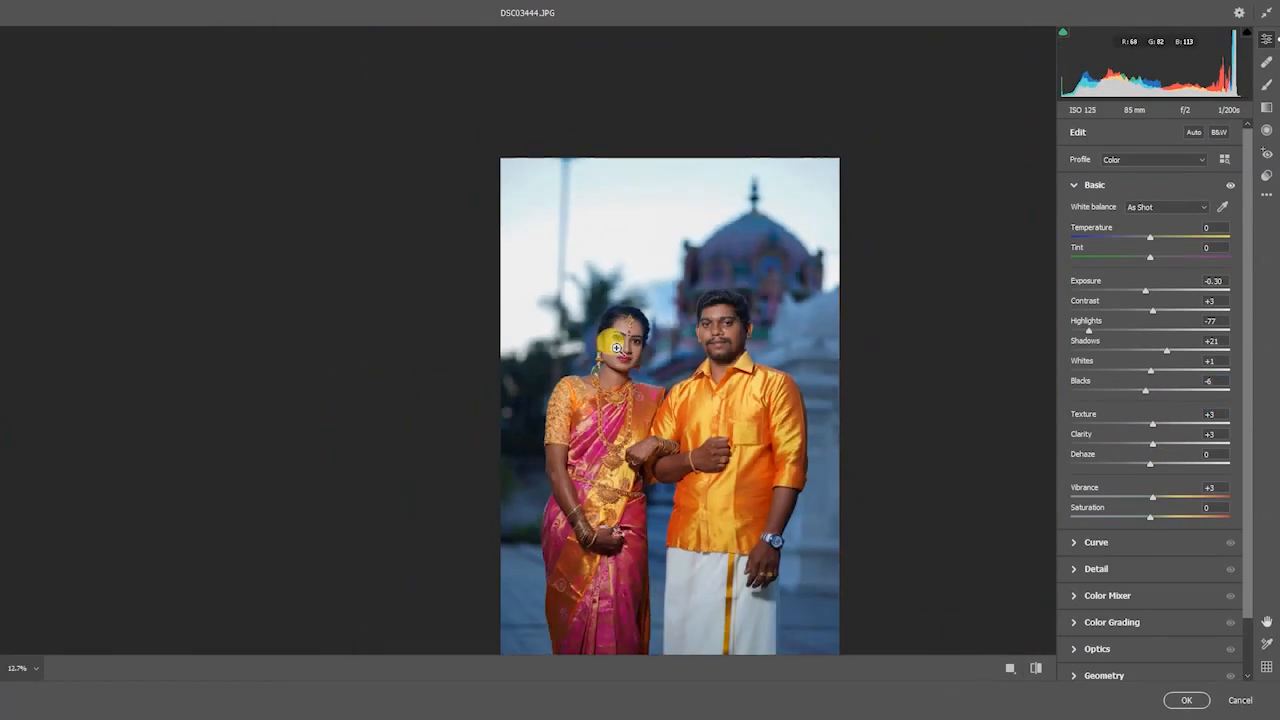
pyautogui.moveTo(700, 301); pyautogui.dragTo(646, 413)
pyautogui.click(1184, 700)
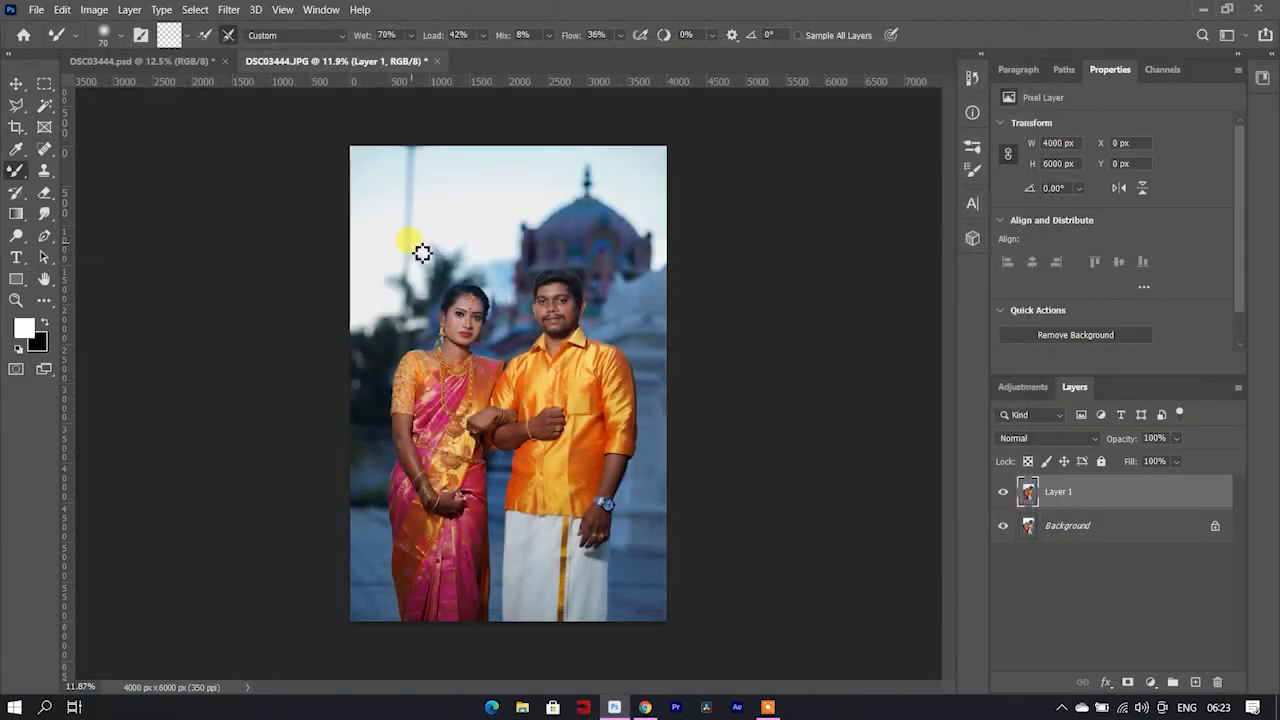
# - Check the toned portrait and open Layer 1 in the SkinFiner filter
pyautogui.scroll(7, 530, 217)
pyautogui.scroll(-8, 530, 219)
pyautogui.scroll(2, 528, 222)
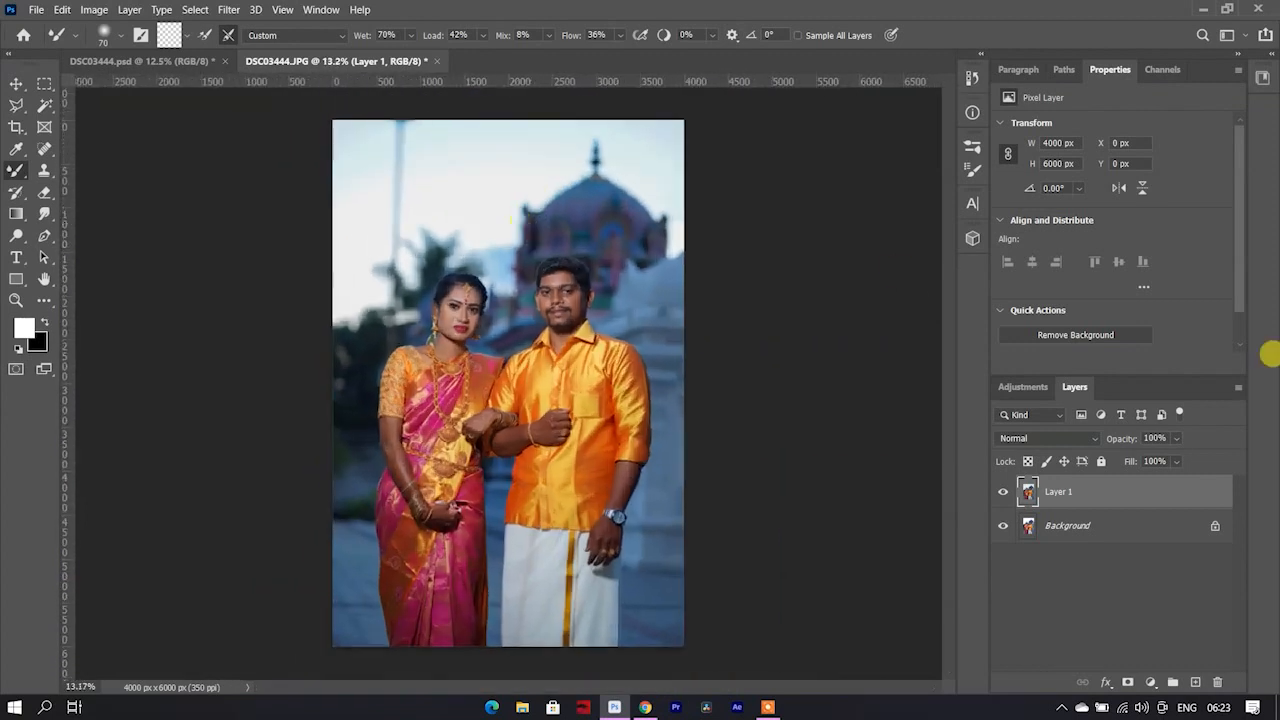
pyautogui.click(229, 10)
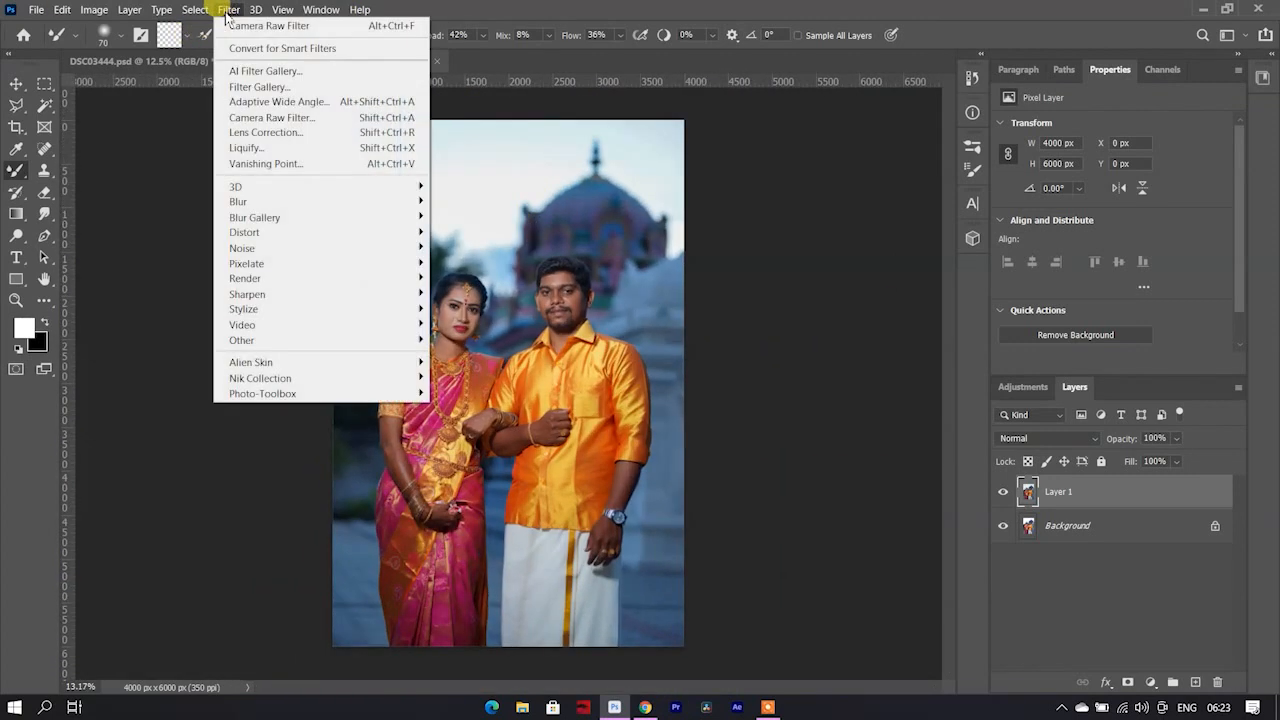
pyautogui.click(458, 391)
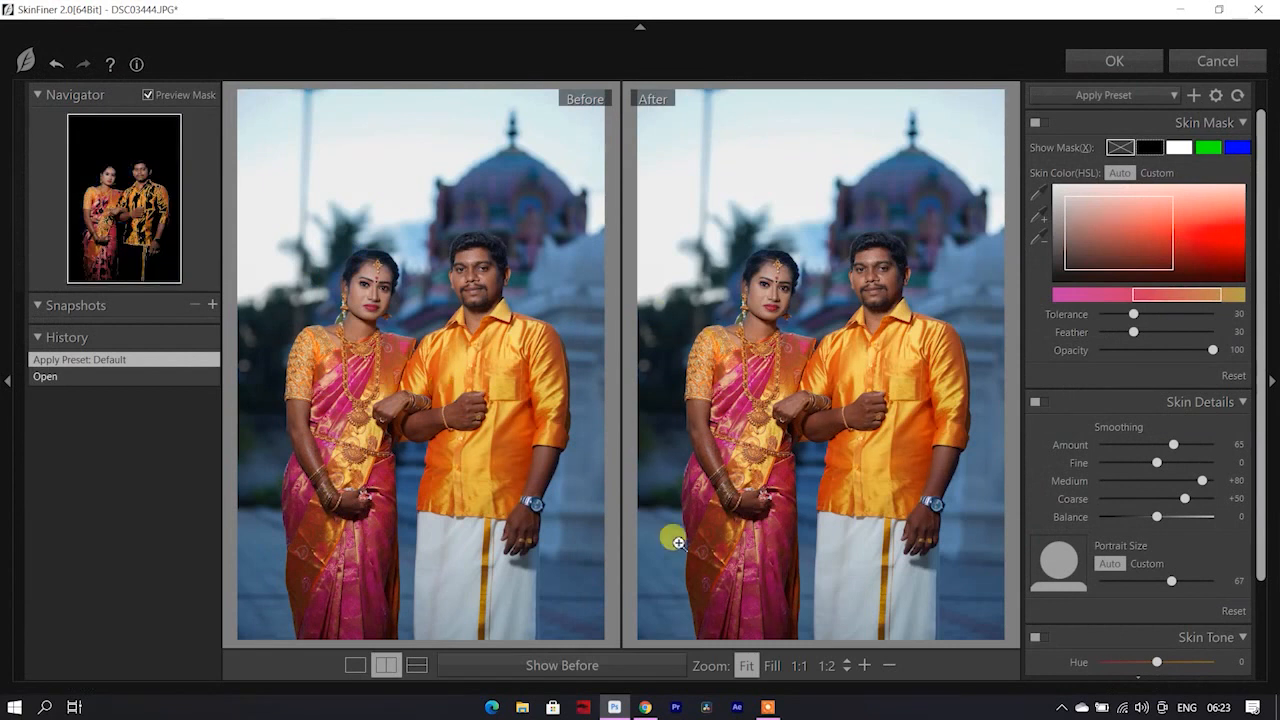
# - Compare the before and after skin smoothing on the woman's and man's faces at 1:2 and 1:1 magnification
pyautogui.click(772, 666)
pyautogui.click(846, 660)
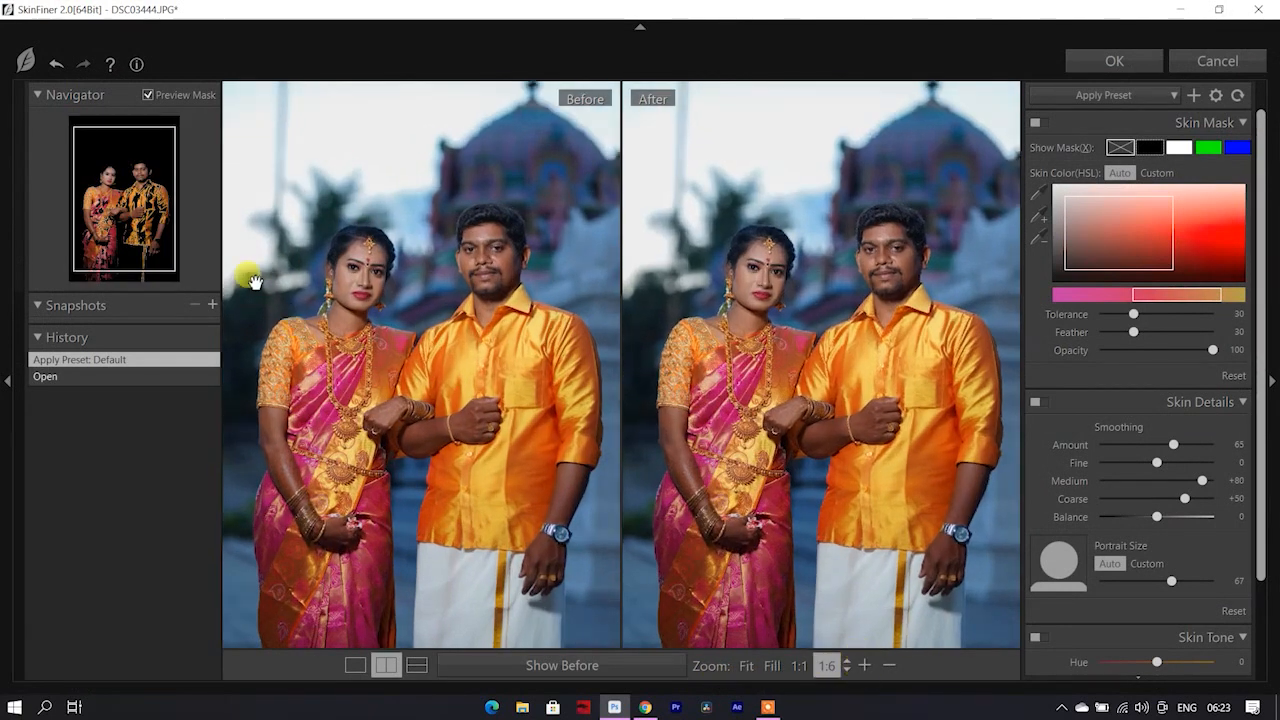
pyautogui.click(864, 664)
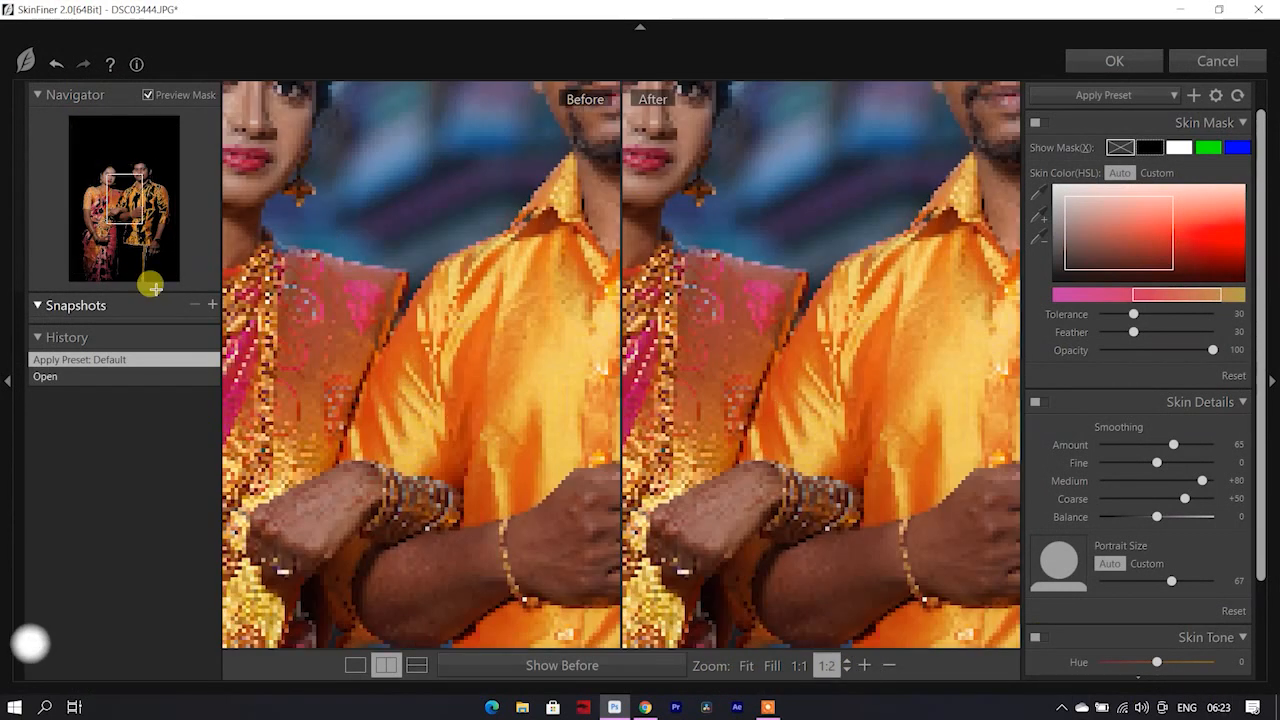
pyautogui.moveTo(118, 195); pyautogui.dragTo(106, 177)
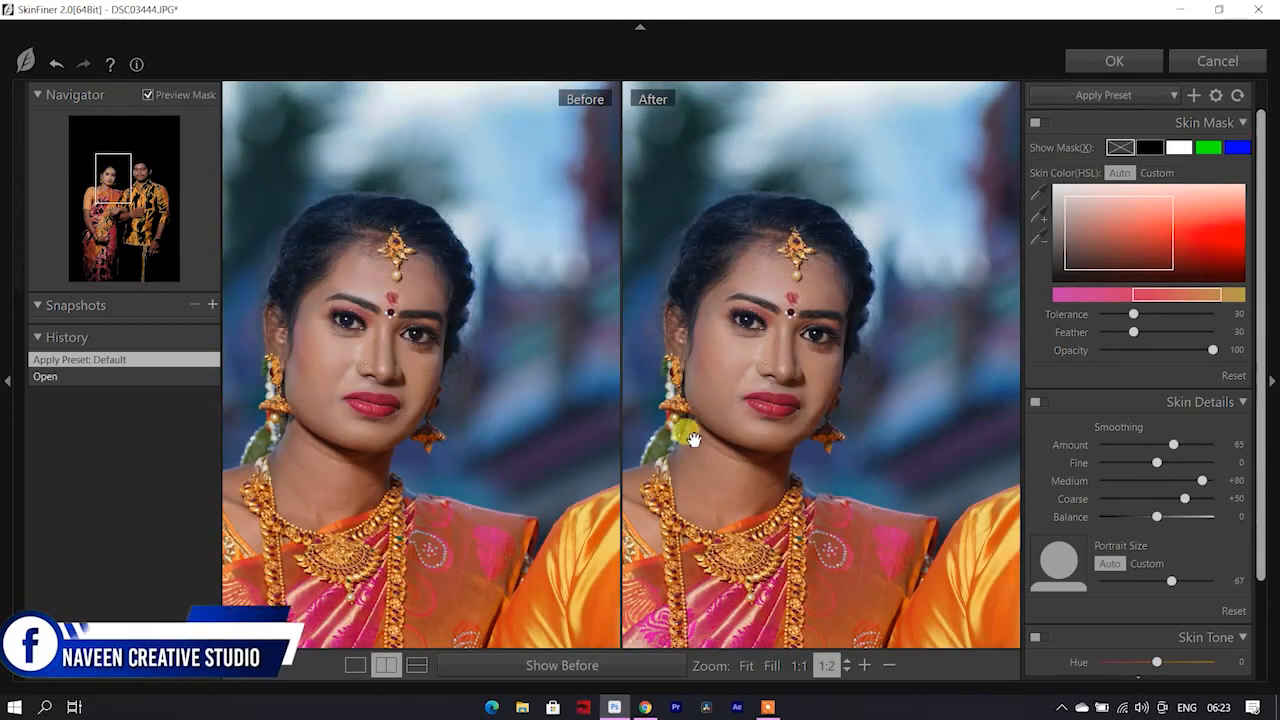
pyautogui.click(866, 665)
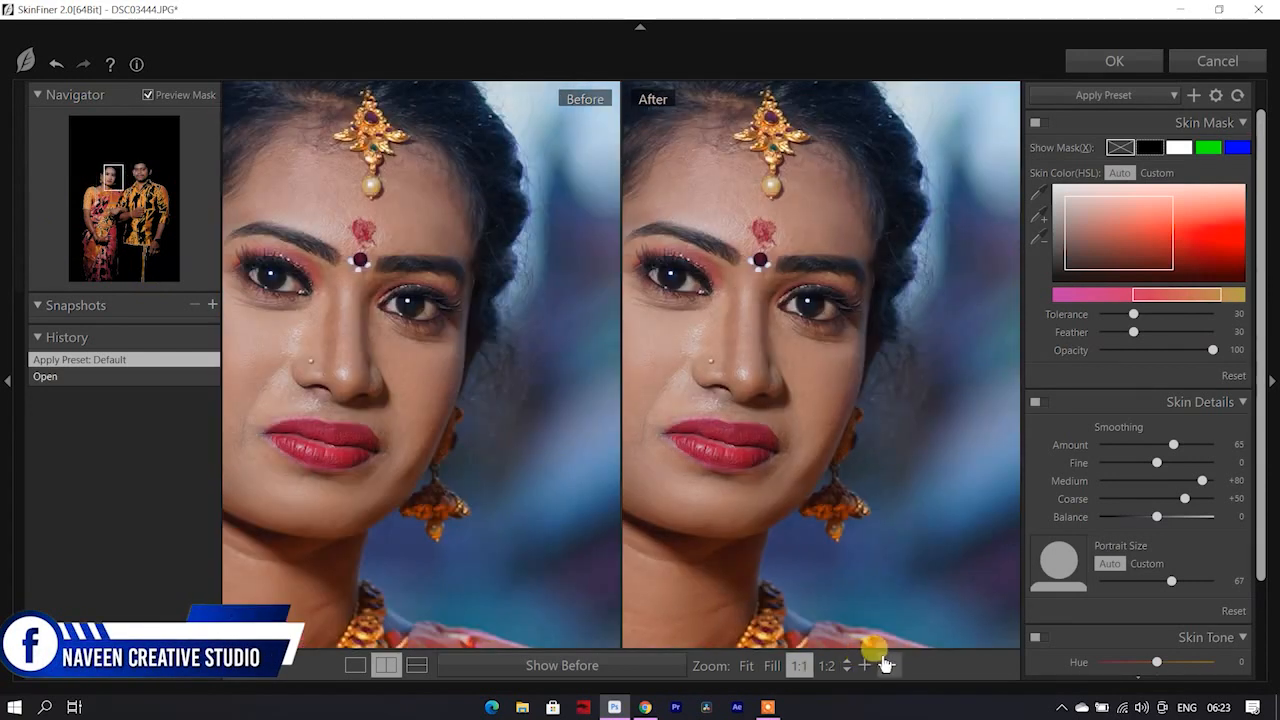
pyautogui.click(888, 665)
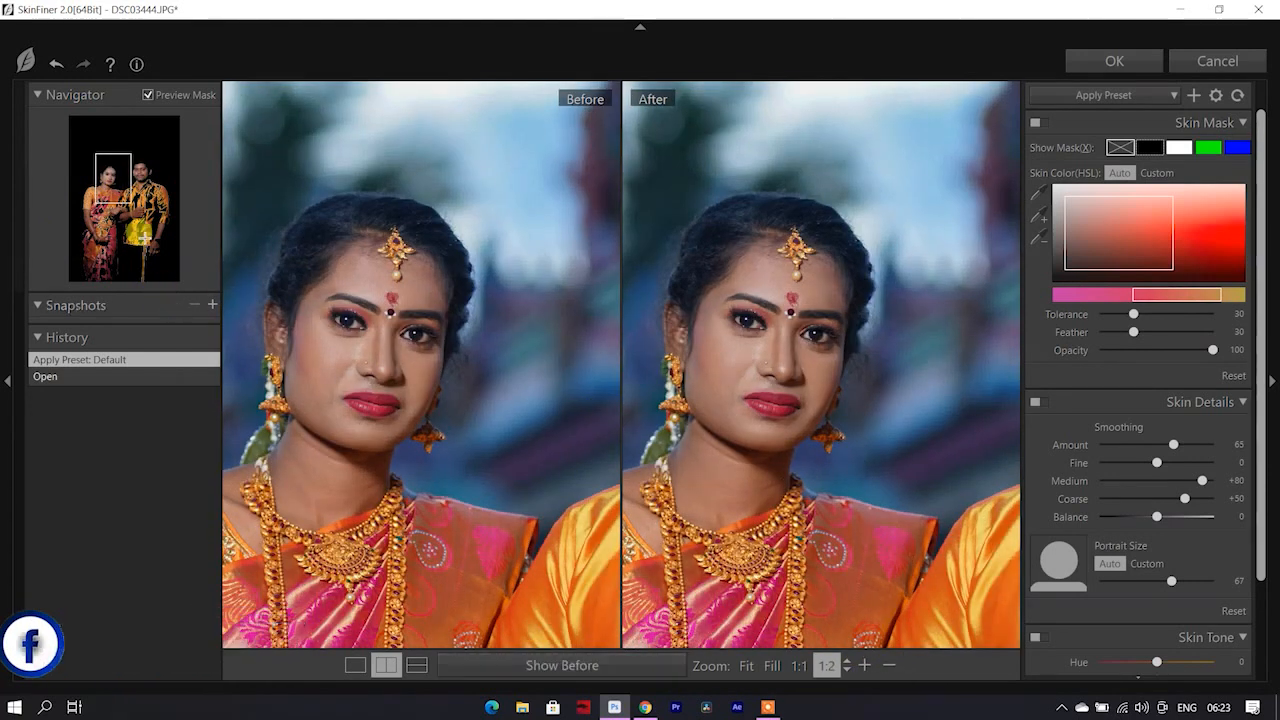
pyautogui.moveTo(106, 186); pyautogui.dragTo(143, 172)
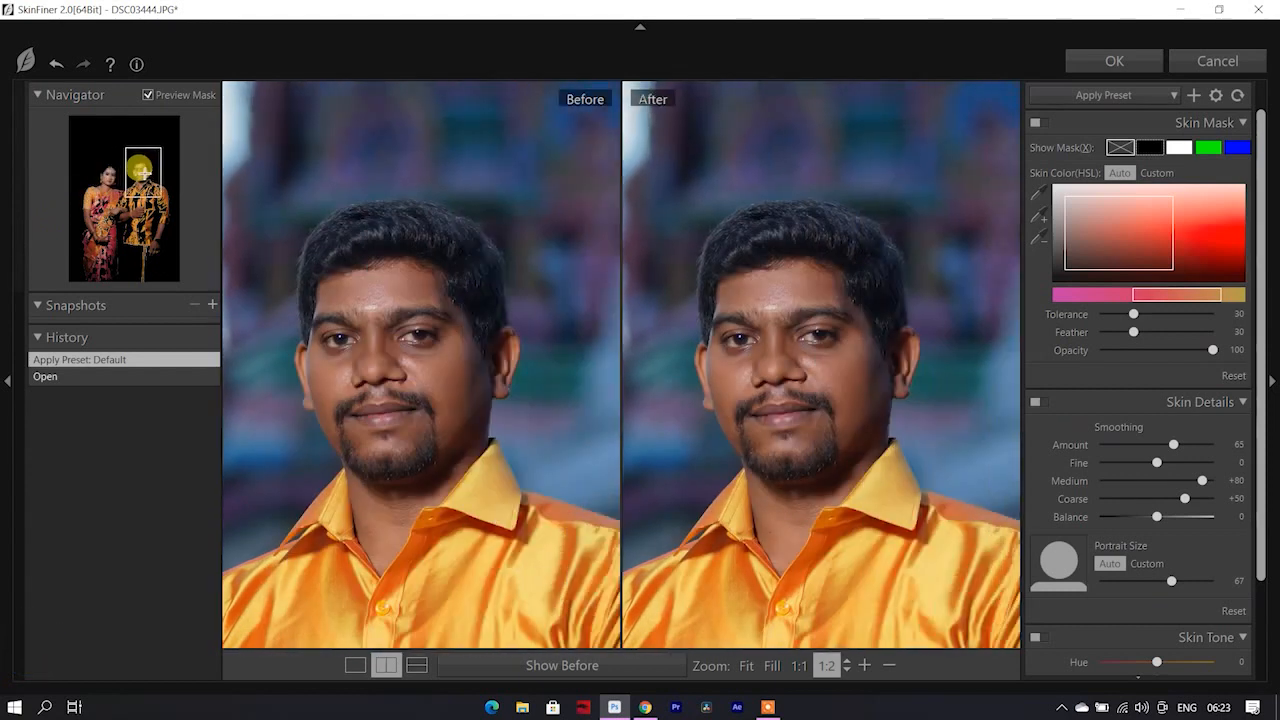
pyautogui.click(850, 664)
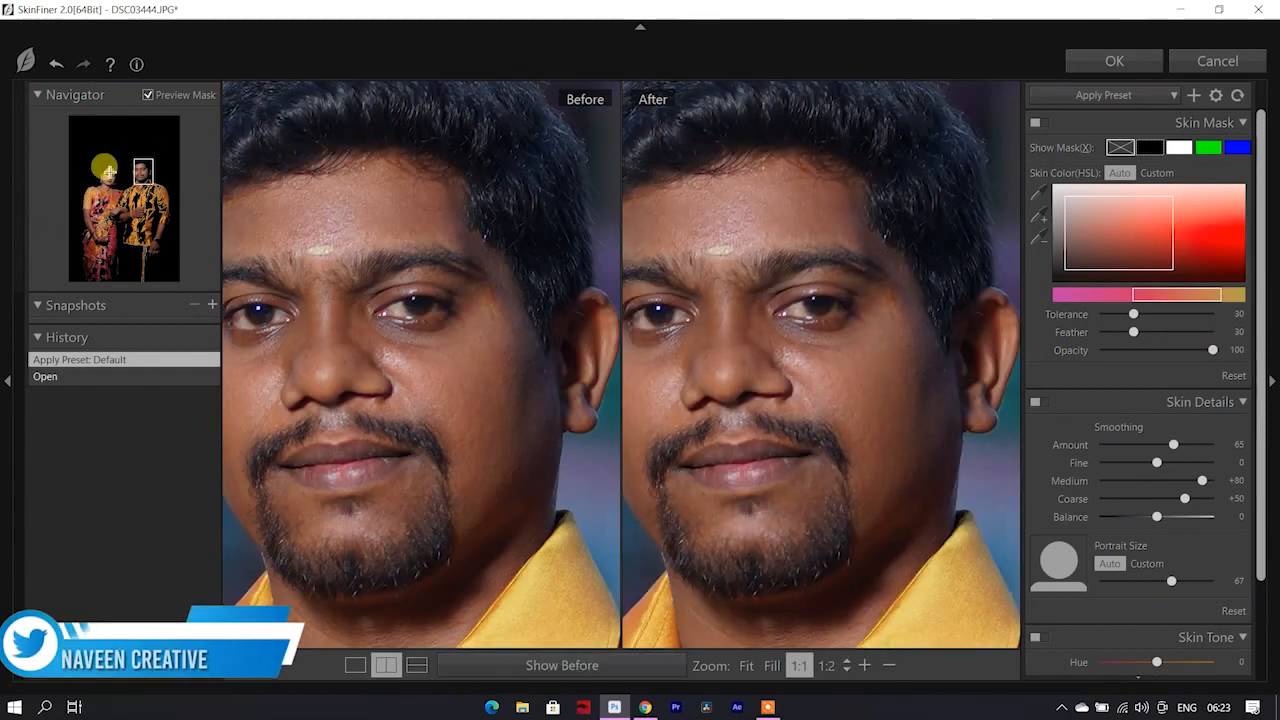
pyautogui.moveTo(143, 172); pyautogui.dragTo(108, 173)
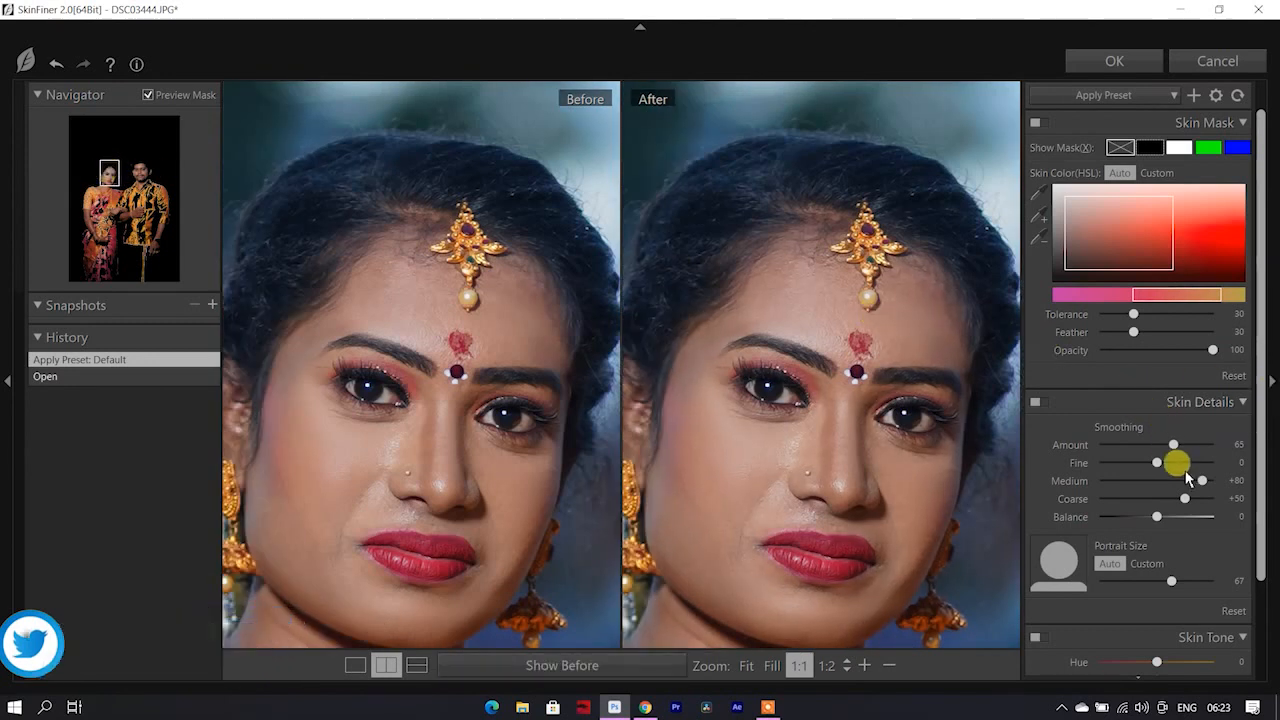
# - Set the skin smoothing Amount to 74 and Fine to -8, and the skin tone Brightness to +13
pyautogui.moveTo(1177, 455); pyautogui.dragTo(1156, 462)
pyautogui.scroll(-1, 1151, 508)
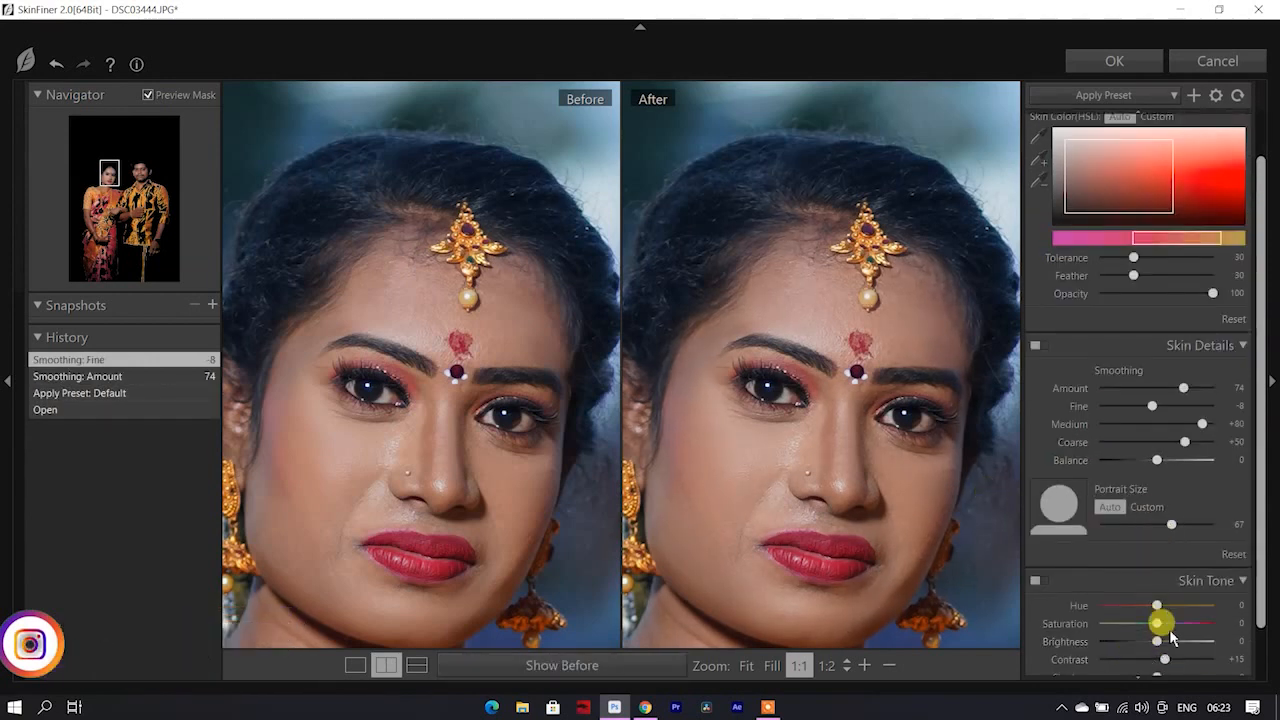
pyautogui.scroll(-1, 1171, 466)
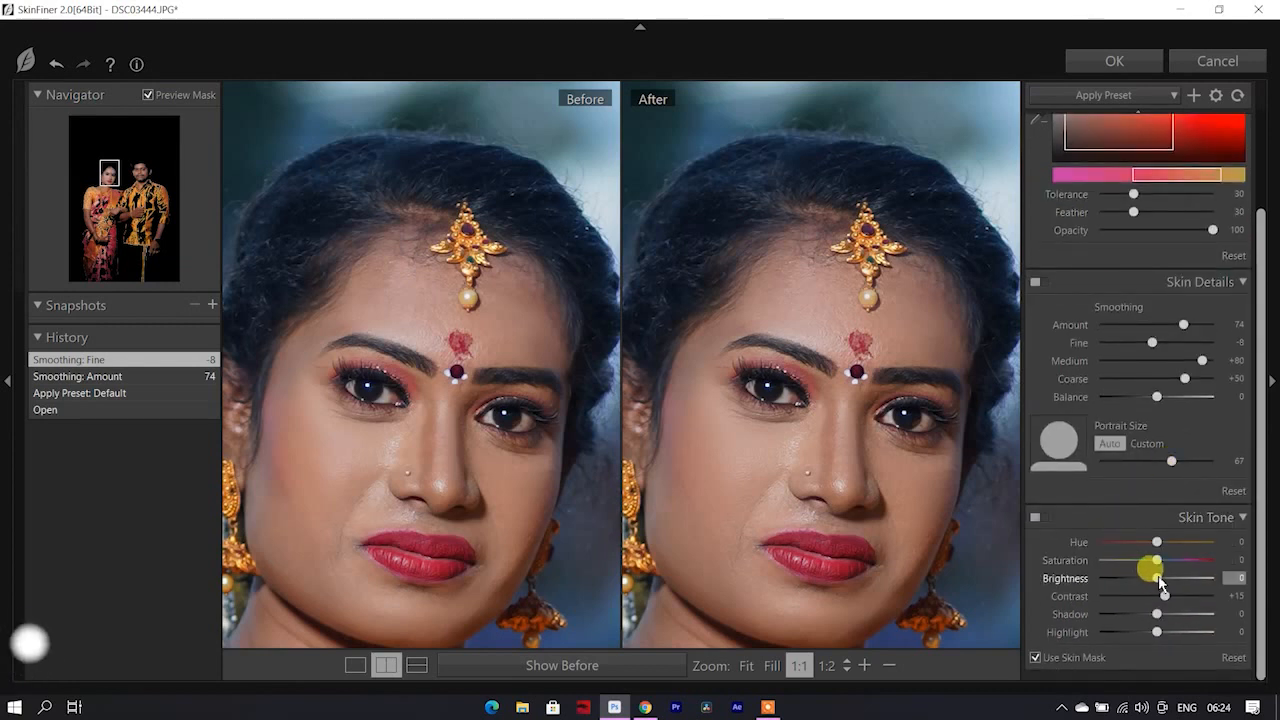
pyautogui.moveTo(1160, 580); pyautogui.dragTo(1165, 578)
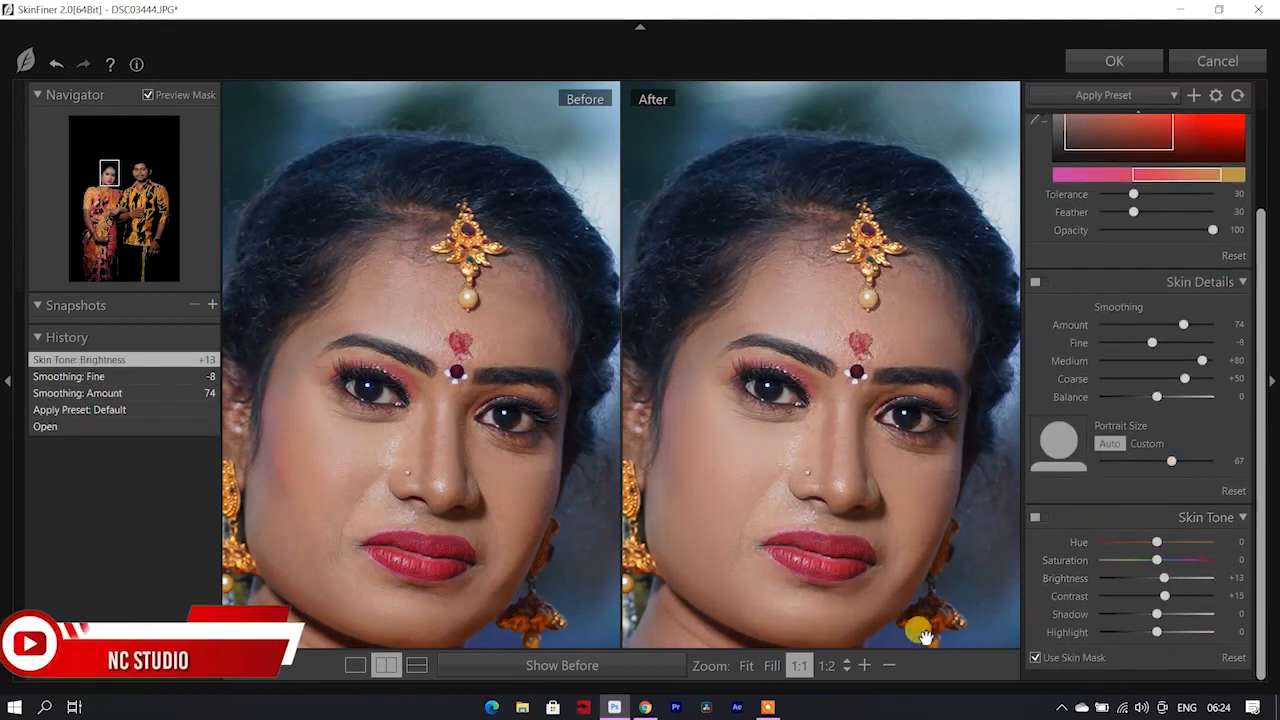
# - Compare the before and after views of the couple at 1:4 and apply the SkinFiner retouch to the layer
pyautogui.click(891, 663)
pyautogui.click(891, 663)
pyautogui.click(891, 663)
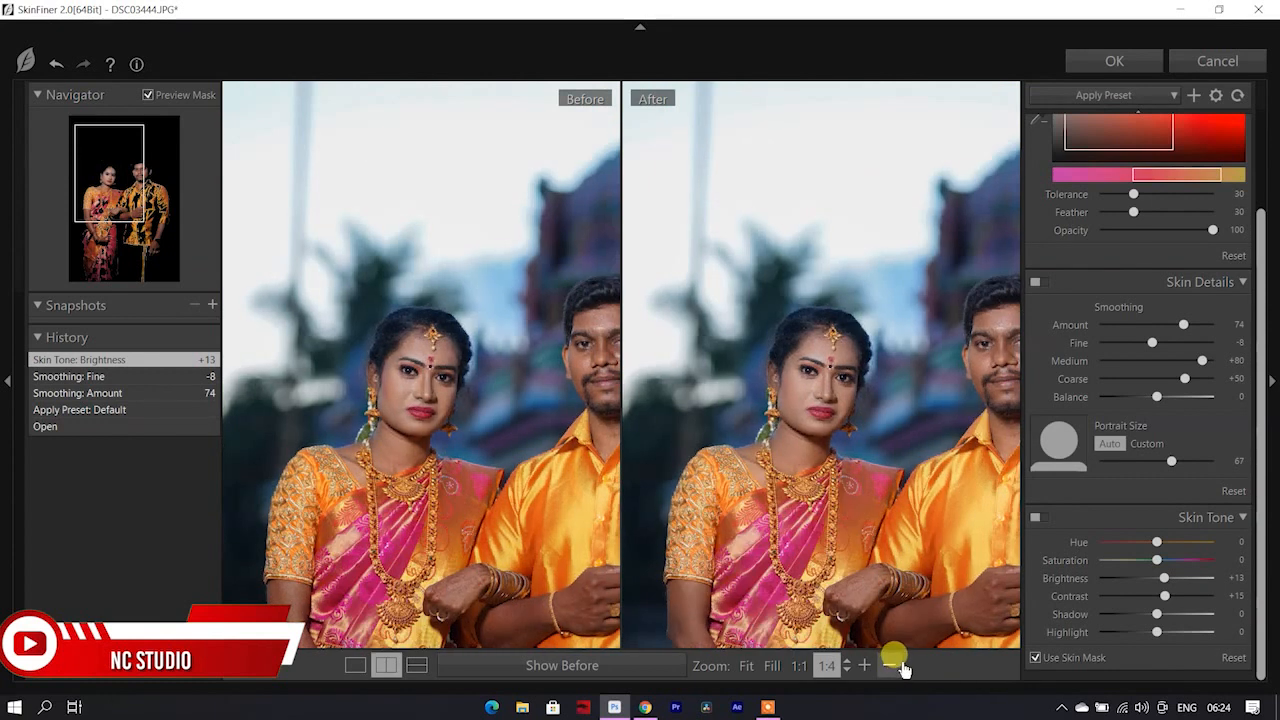
pyautogui.click(130, 185)
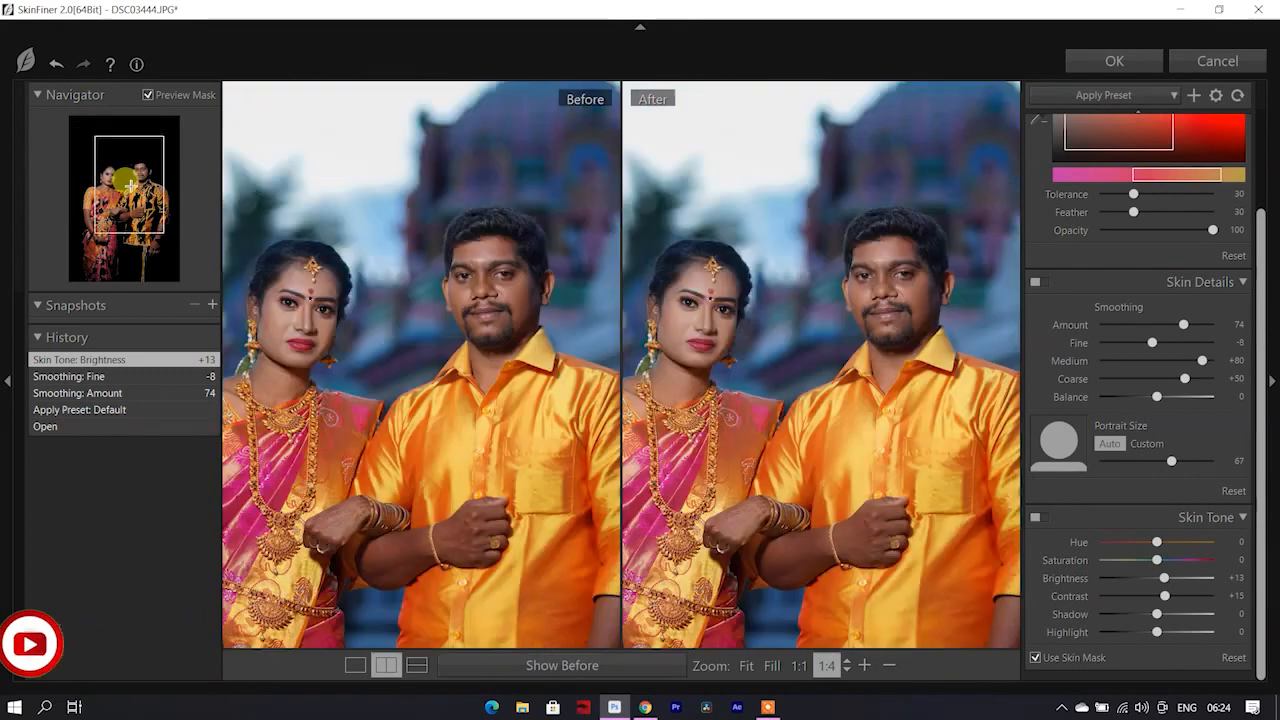
pyautogui.moveTo(130, 185); pyautogui.dragTo(137, 180)
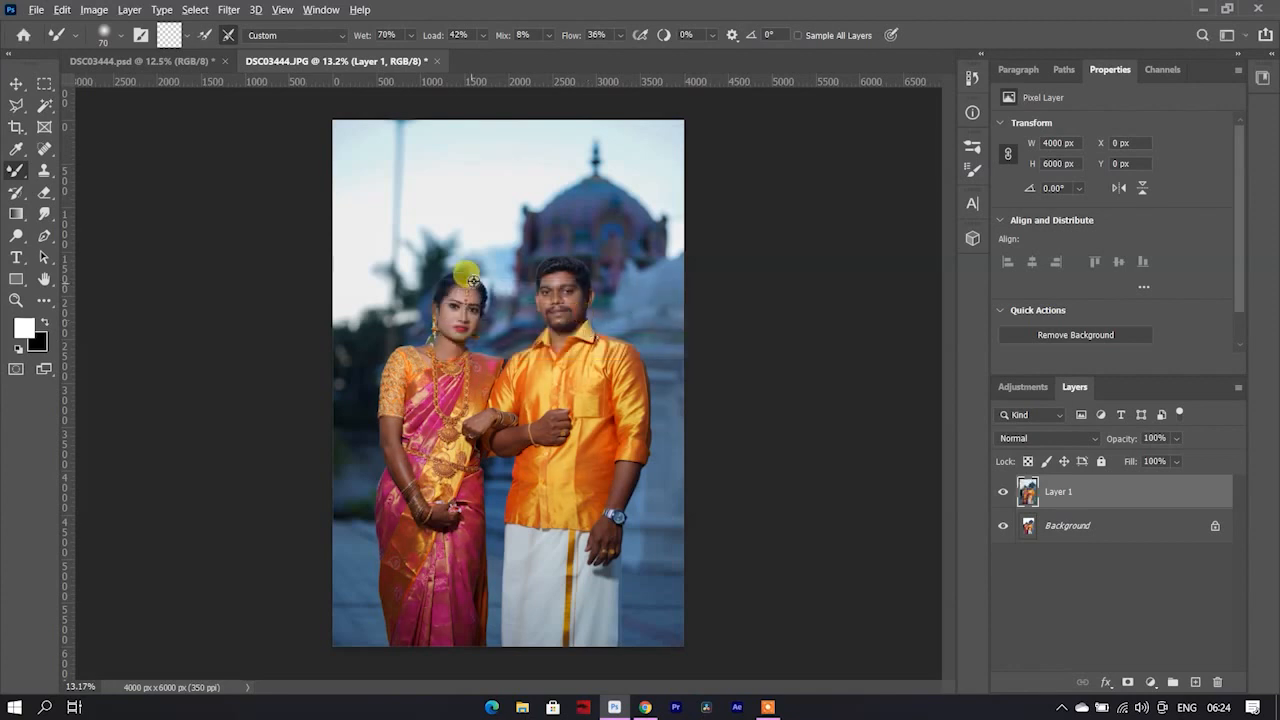
# - Compare the retouched Layer 1 with the original Background around the woman's face by toggling the layer's visibility
pyautogui.scroll(6, 481, 287)
pyautogui.scroll(1, 588, 350)
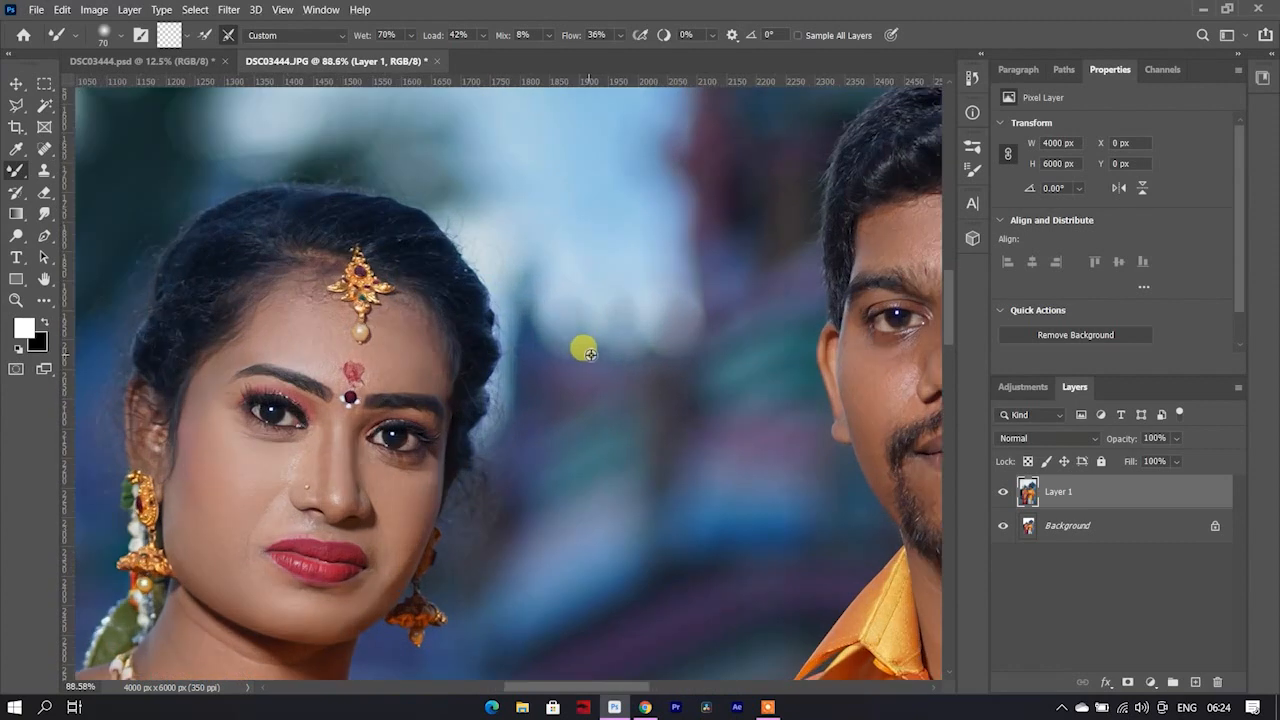
pyautogui.click(1003, 491)
pyautogui.click(1003, 491)
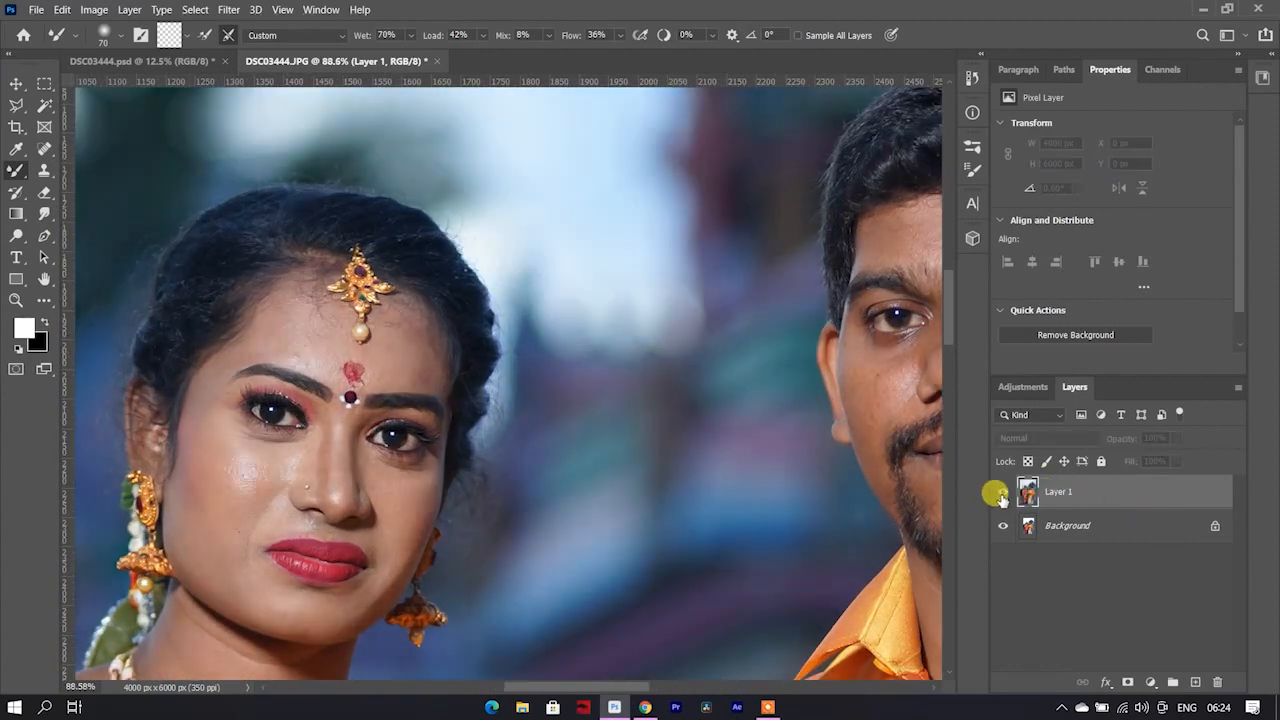
pyautogui.click(1003, 491)
pyautogui.click(1003, 491)
pyautogui.click(1003, 491)
pyautogui.click(1003, 491)
pyautogui.click(1003, 491)
# - Convert Layer 1 to a smart object and open it in the Camera Raw Filter
pyautogui.rightClick(1196, 490)
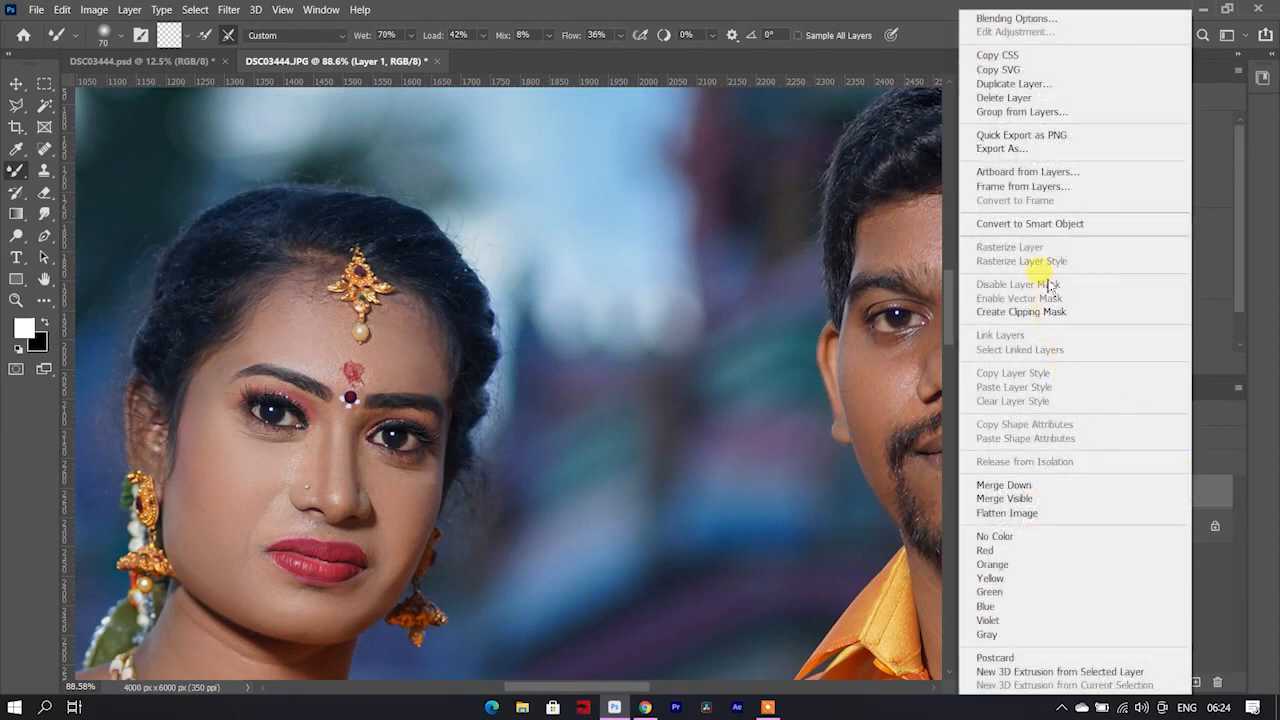
pyautogui.click(1082, 228)
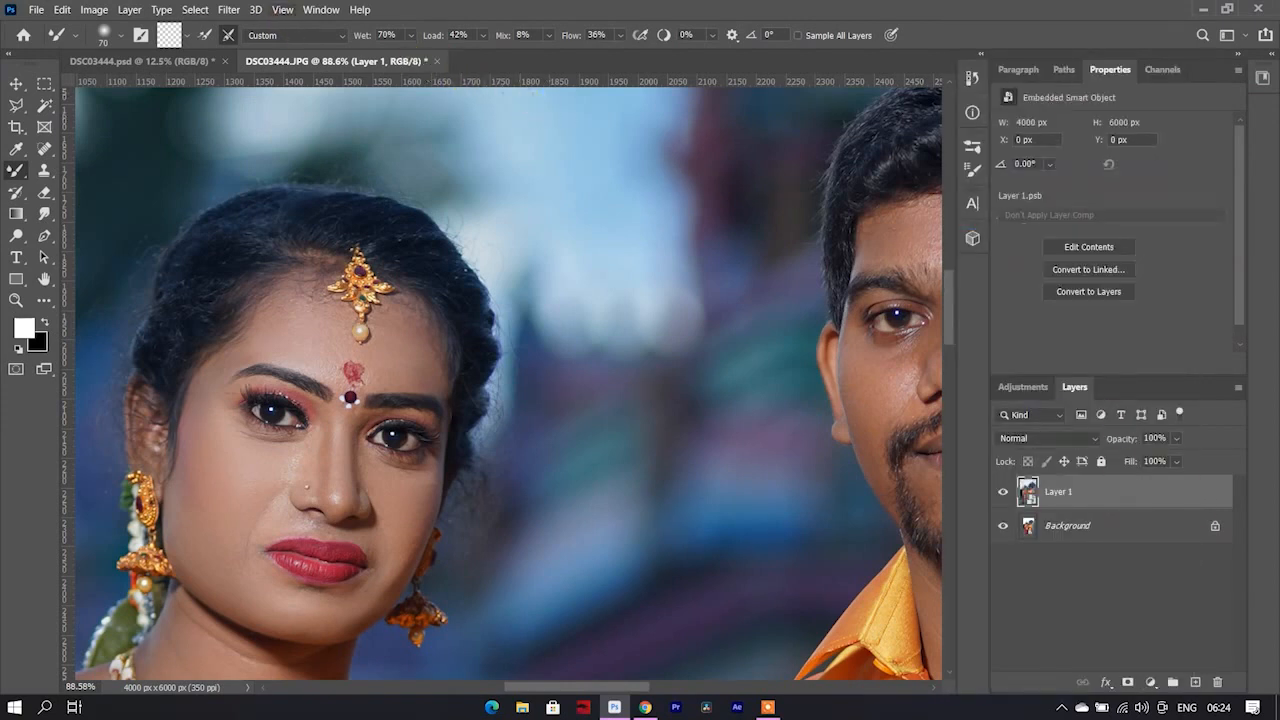
pyautogui.click(229, 9)
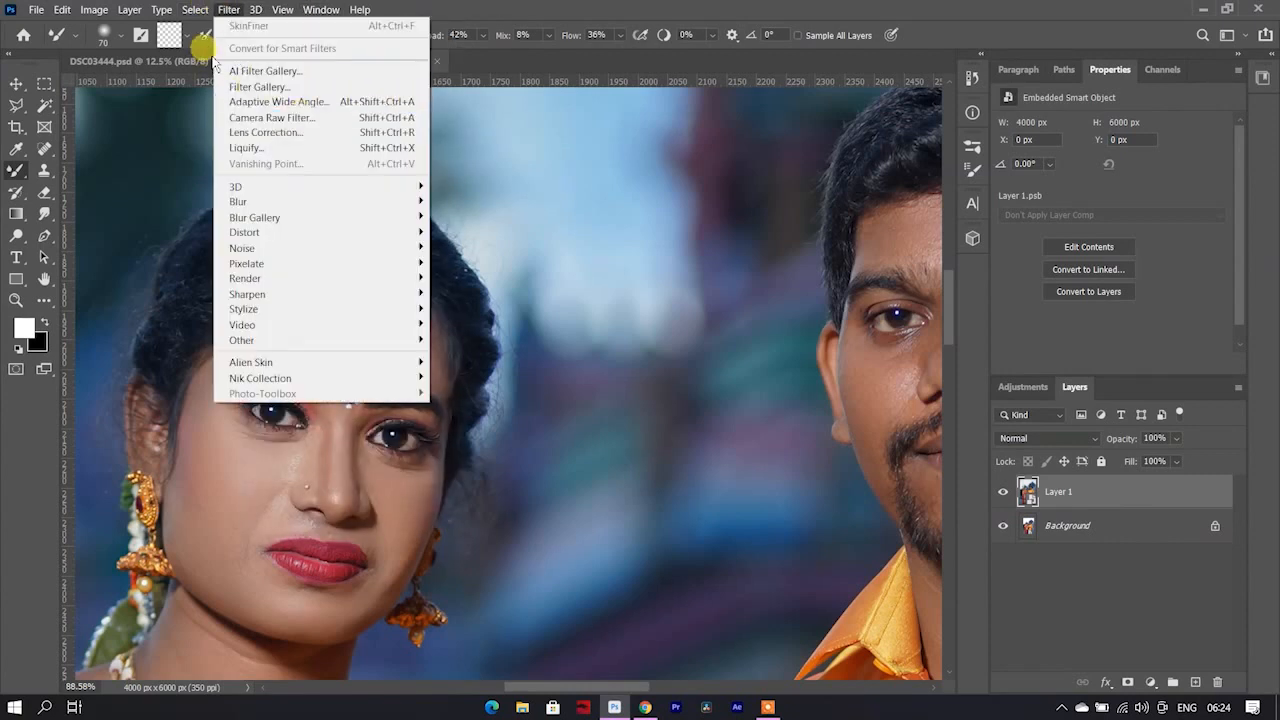
pyautogui.click(323, 116)
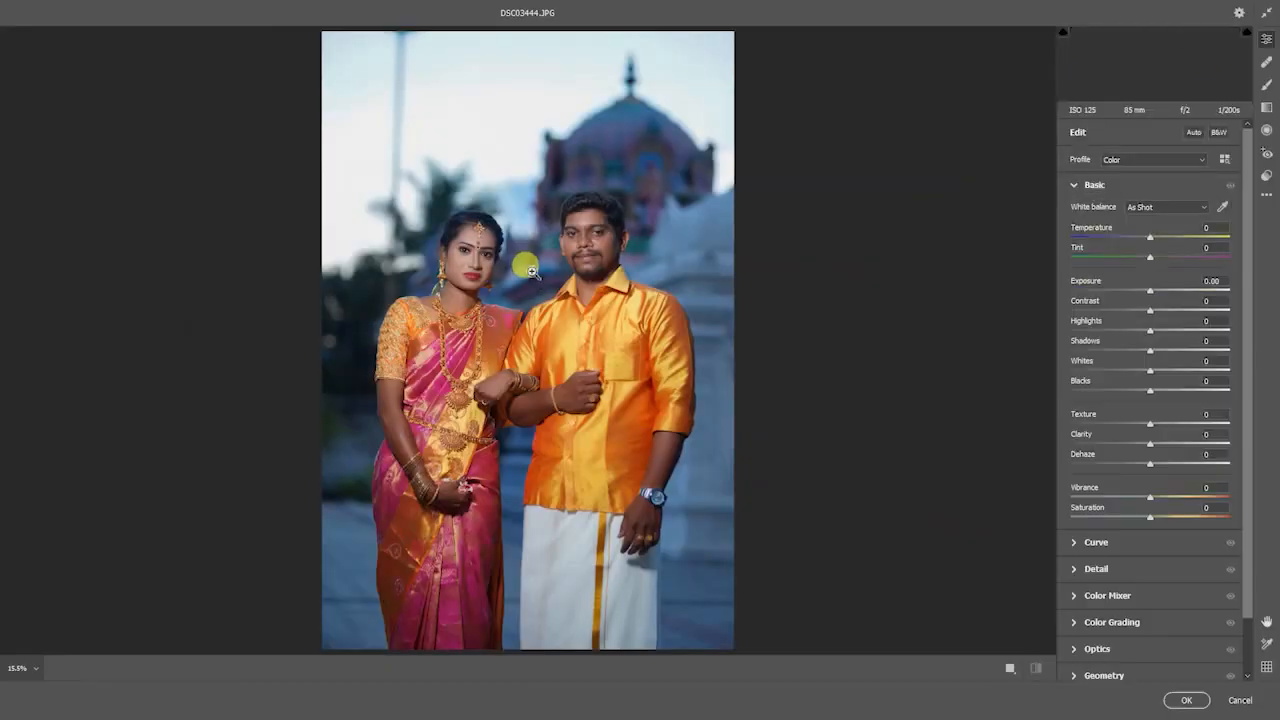
# - Apply the user preset #wedrt to the photo and check its effect on the couple's faces
pyautogui.click(1267, 175)
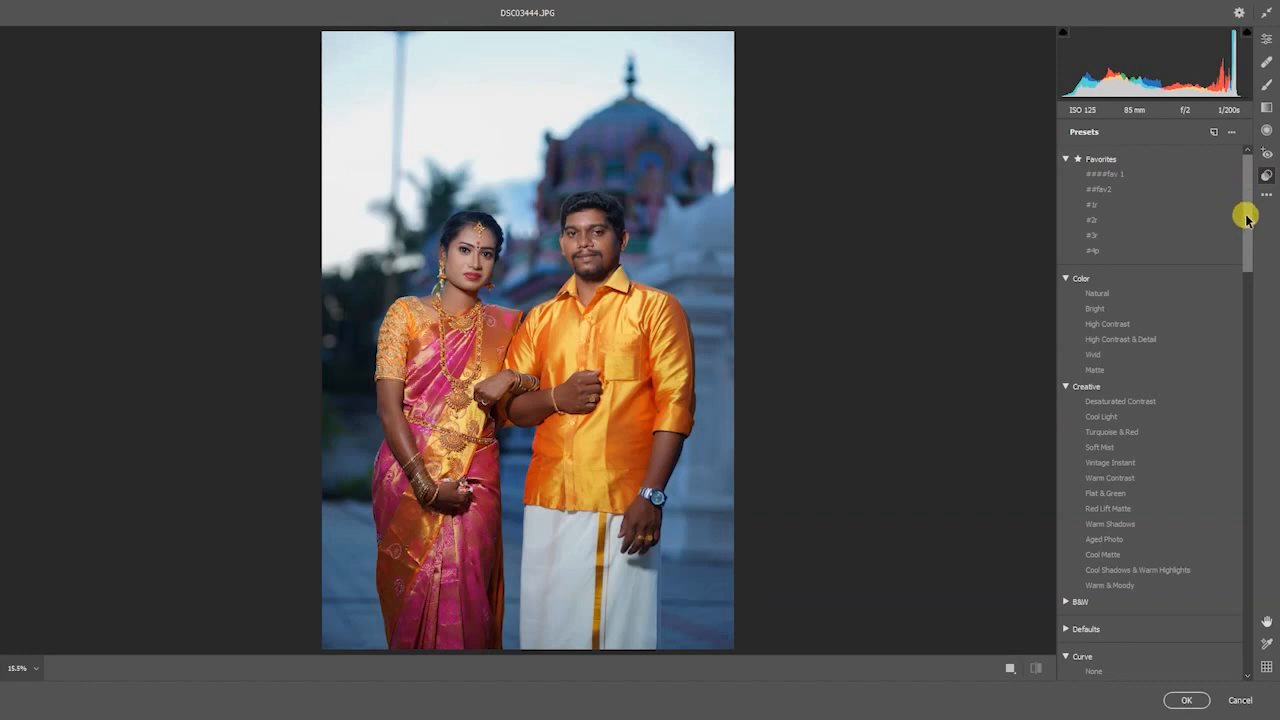
pyautogui.moveTo(1247, 217); pyautogui.dragTo(1250, 340)
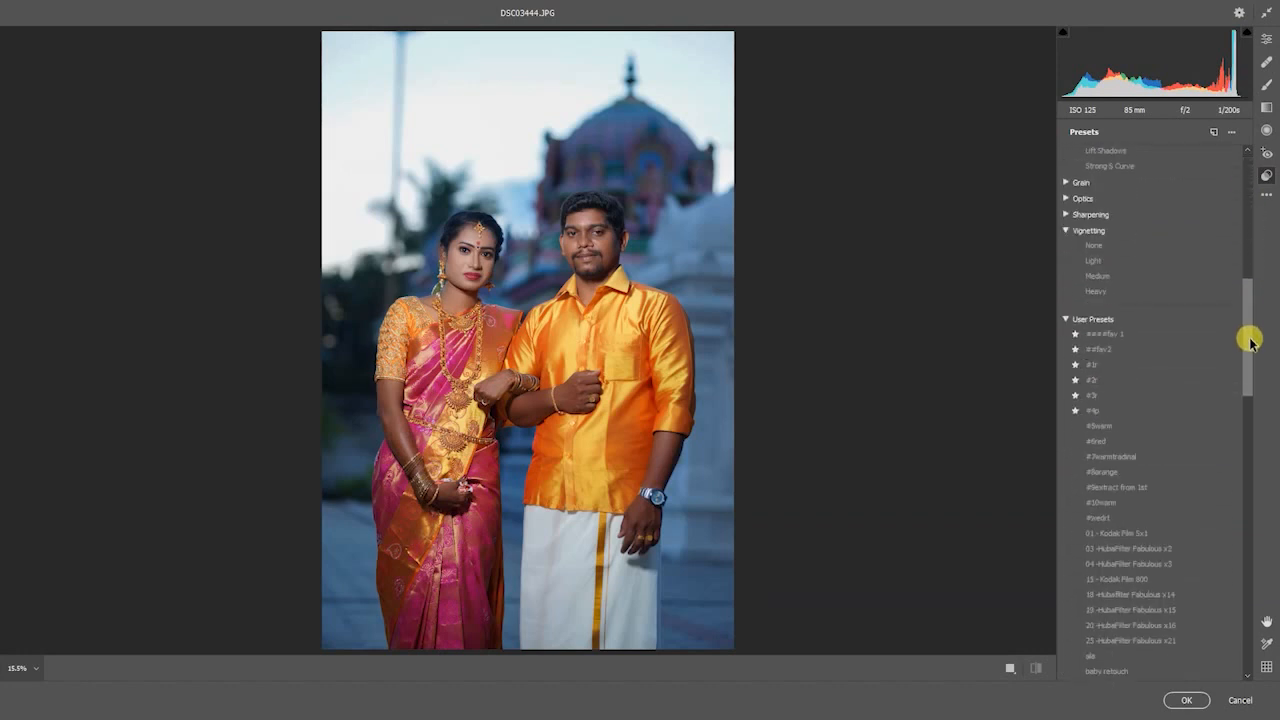
pyautogui.click(1150, 518)
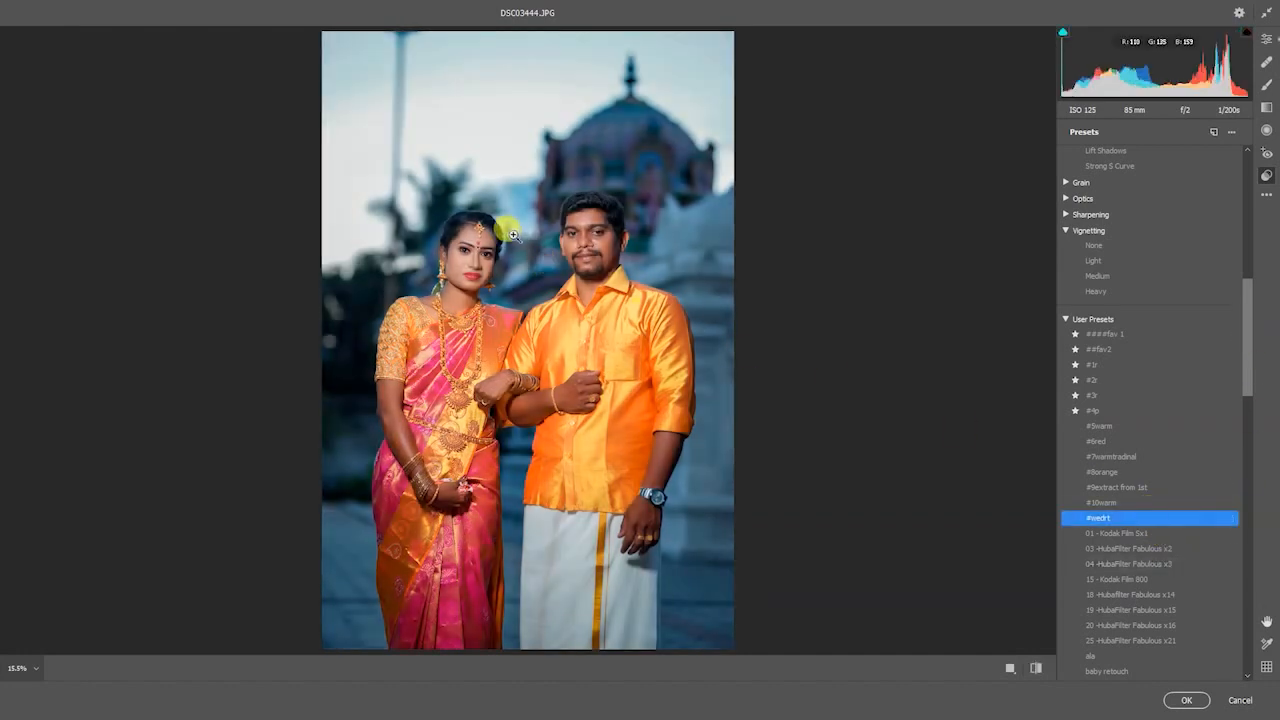
pyautogui.moveTo(512, 234); pyautogui.dragTo(608, 247)
pyautogui.moveTo(474, 277); pyautogui.dragTo(504, 275)
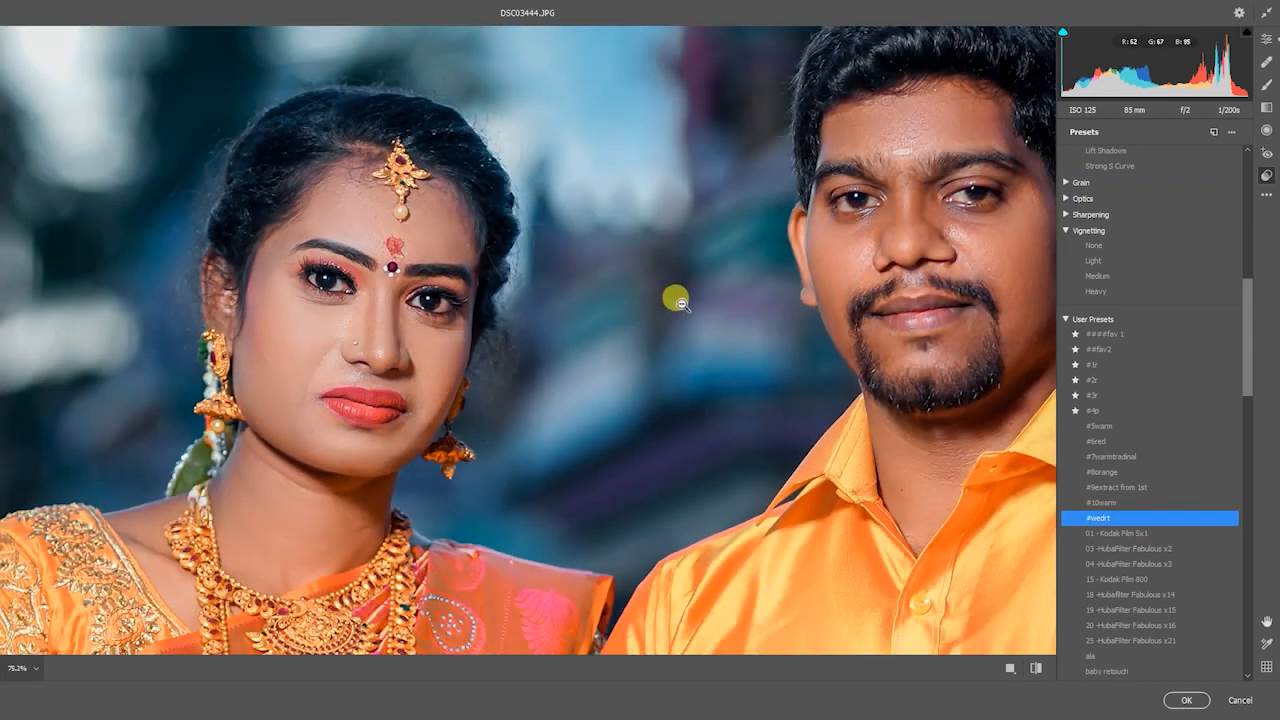
# - Lower the photo's Exposure to -0.15 in the Basic adjustments
pyautogui.moveTo(777, 261); pyautogui.dragTo(820, 216)
pyautogui.click(1267, 40)
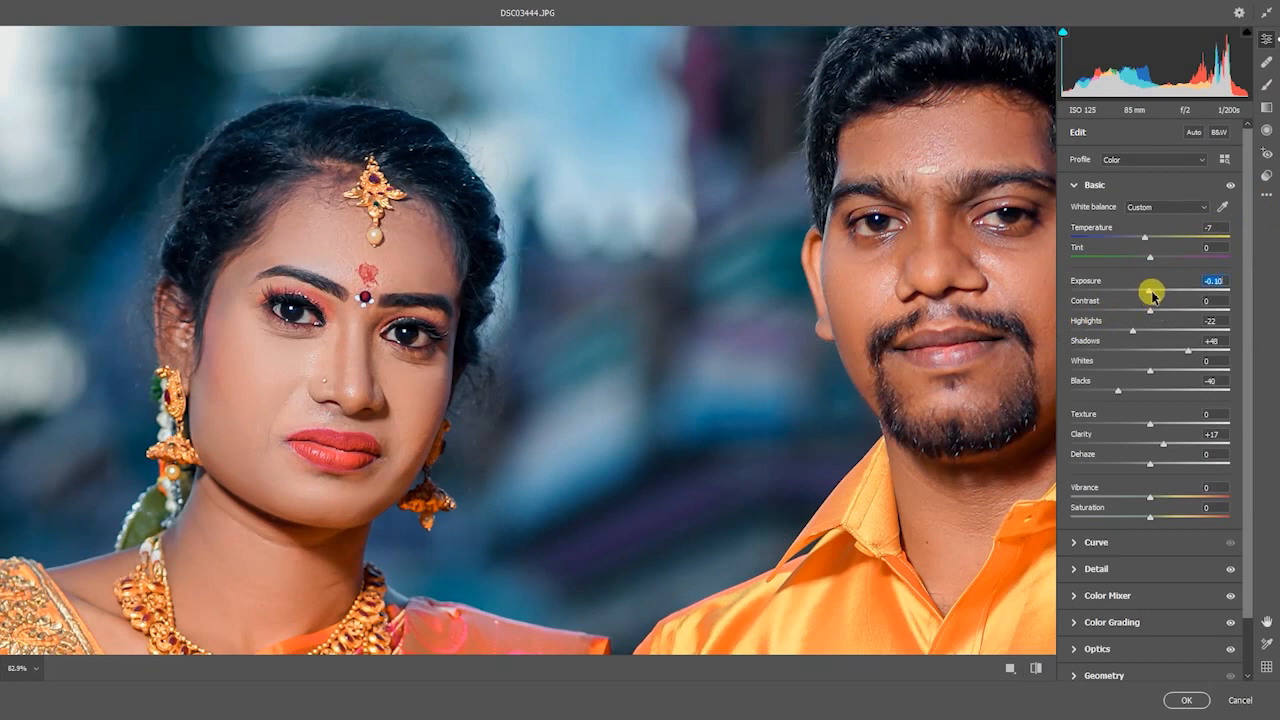
pyautogui.moveTo(1152, 292); pyautogui.dragTo(1150, 292)
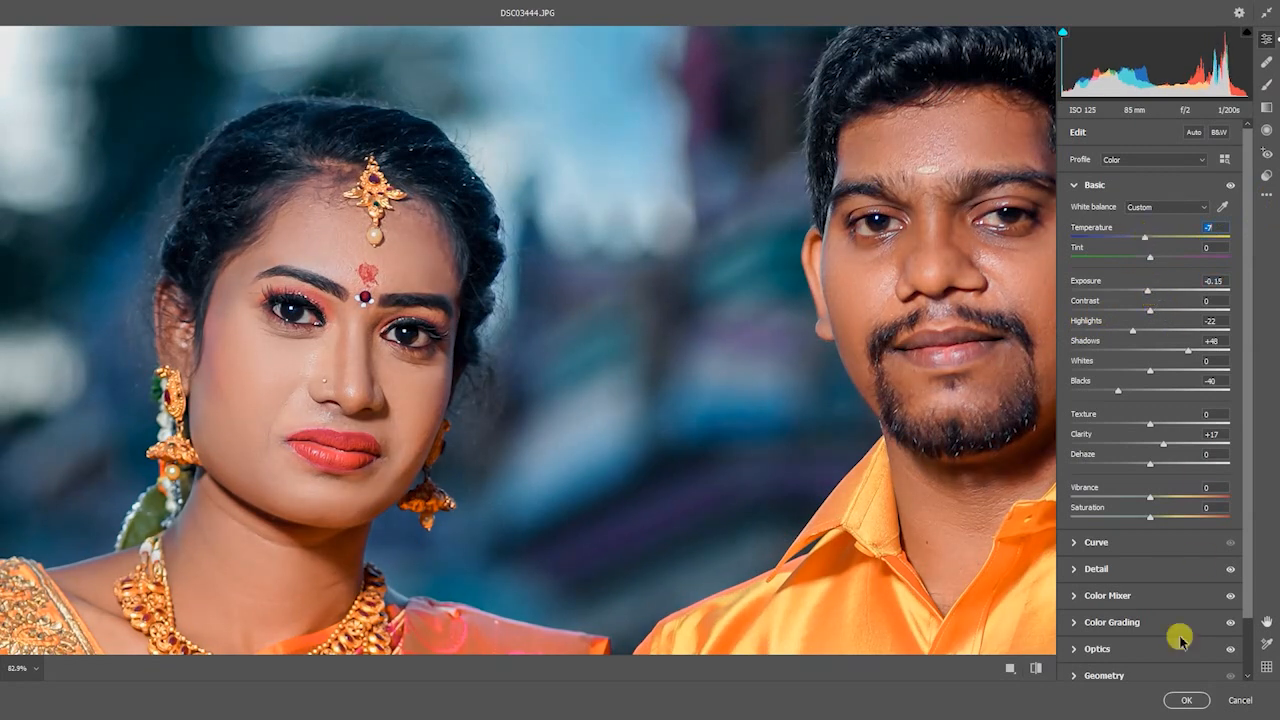
# - Set the red Saturation to +5 in the Color Mixer and apply the Camera Raw Filter
pyautogui.click(1136, 572)
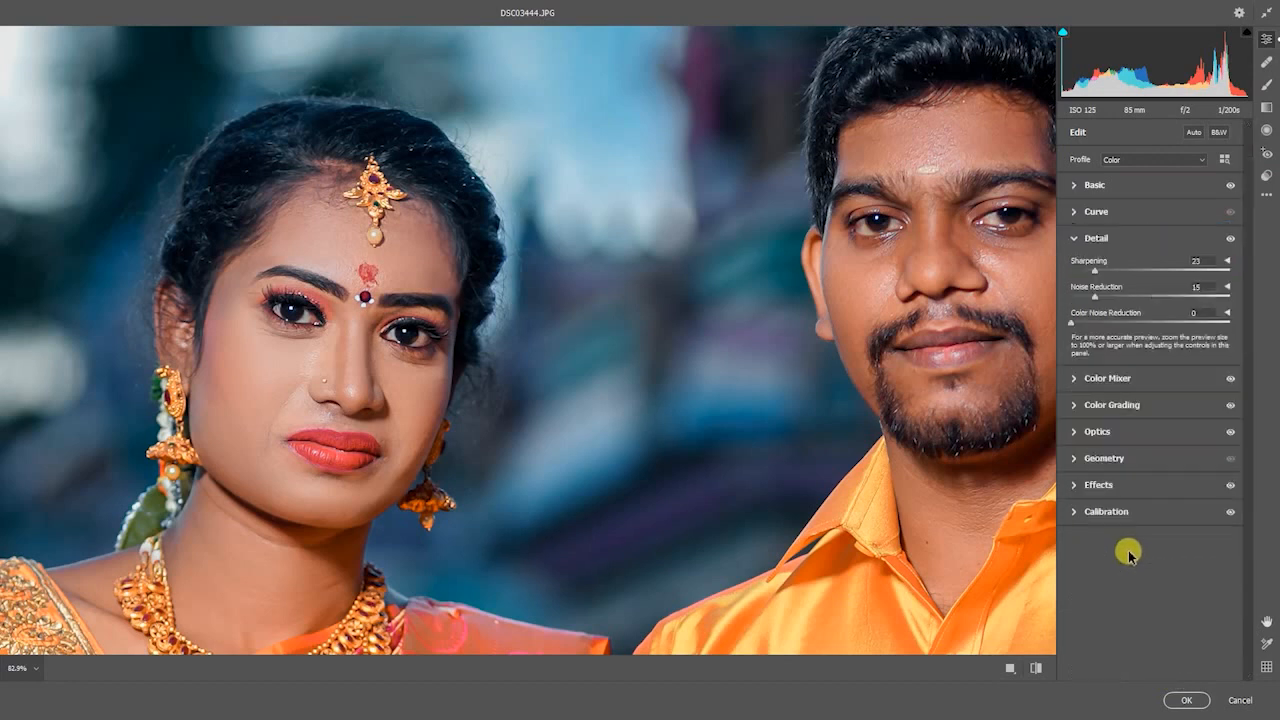
pyautogui.click(1118, 381)
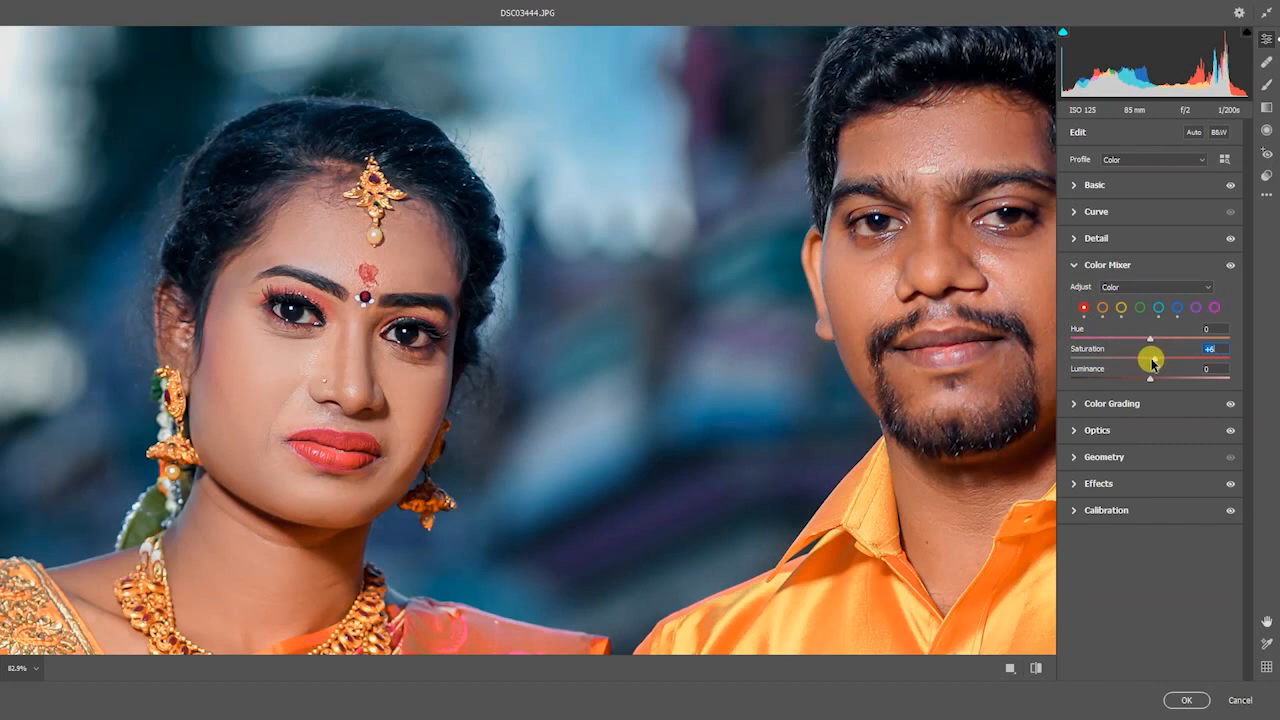
pyautogui.moveTo(621, 397); pyautogui.dragTo(503, 402)
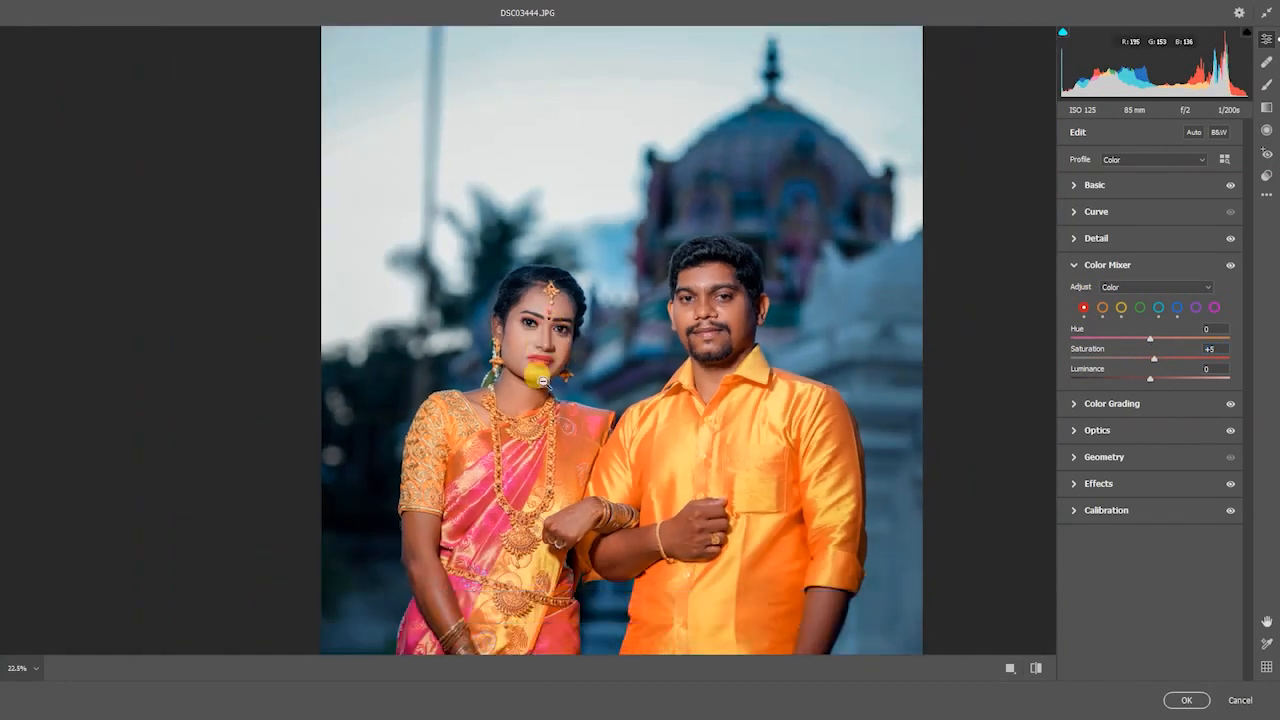
pyautogui.moveTo(518, 294); pyautogui.dragTo(588, 326)
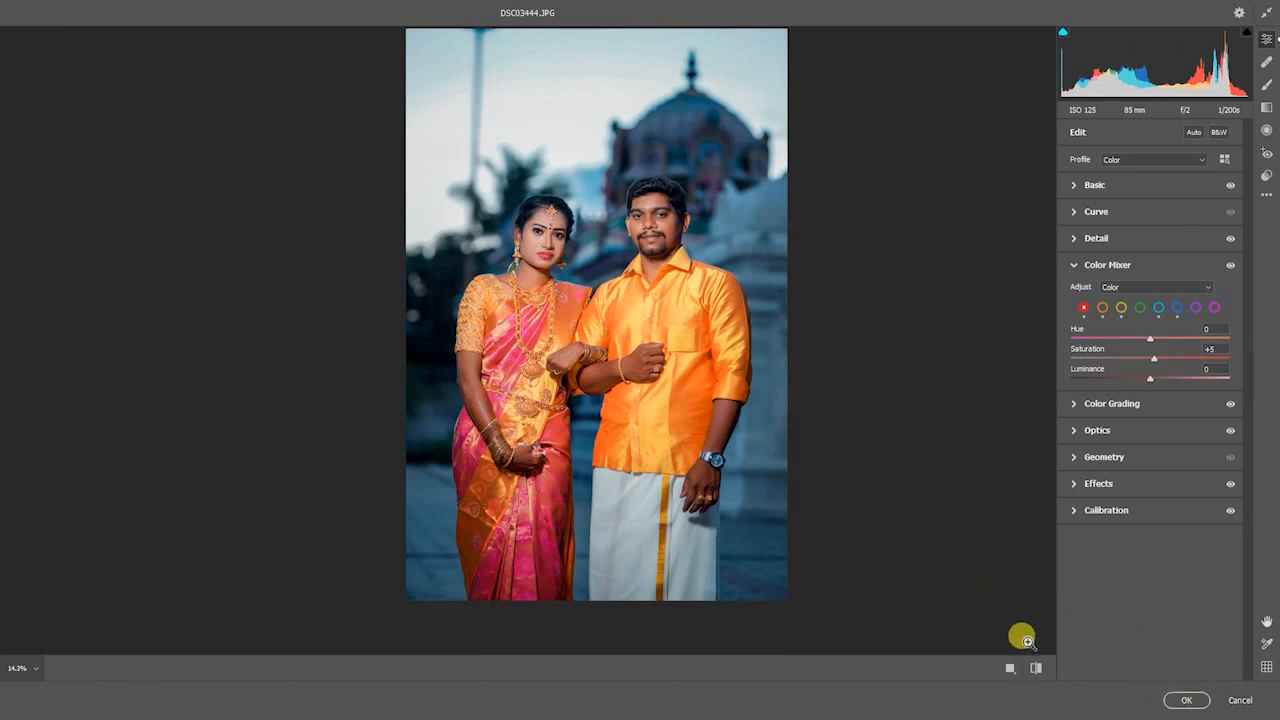
pyautogui.click(1186, 701)
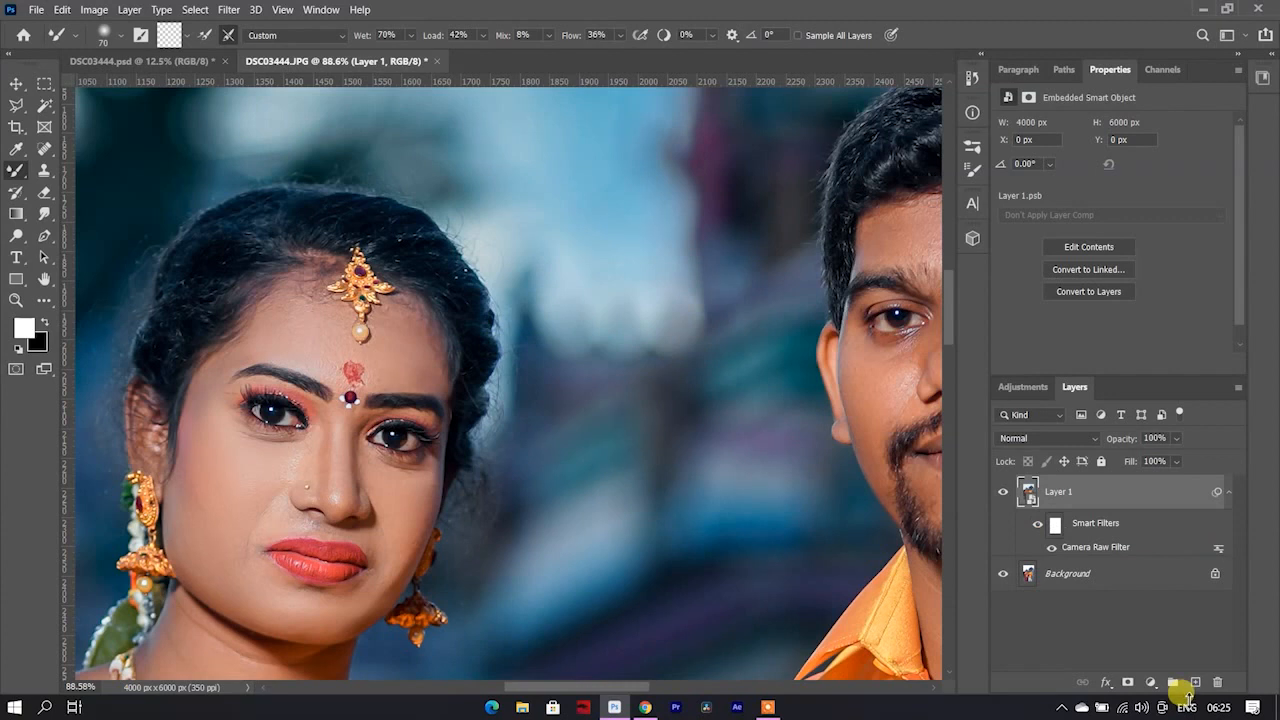
# - Add a Levels adjustment layer above Layer 1 and set its black input level to 8
pyautogui.scroll(-5, 426, 451)
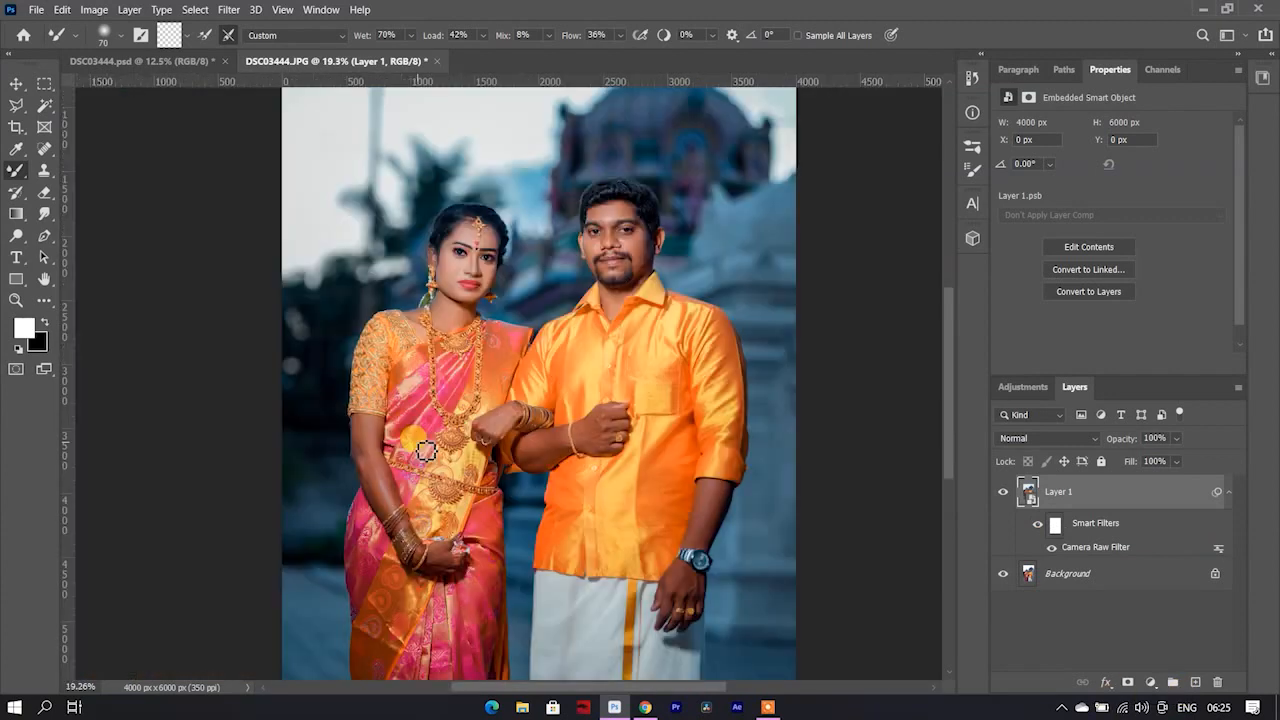
pyautogui.scroll(-3, 405, 375)
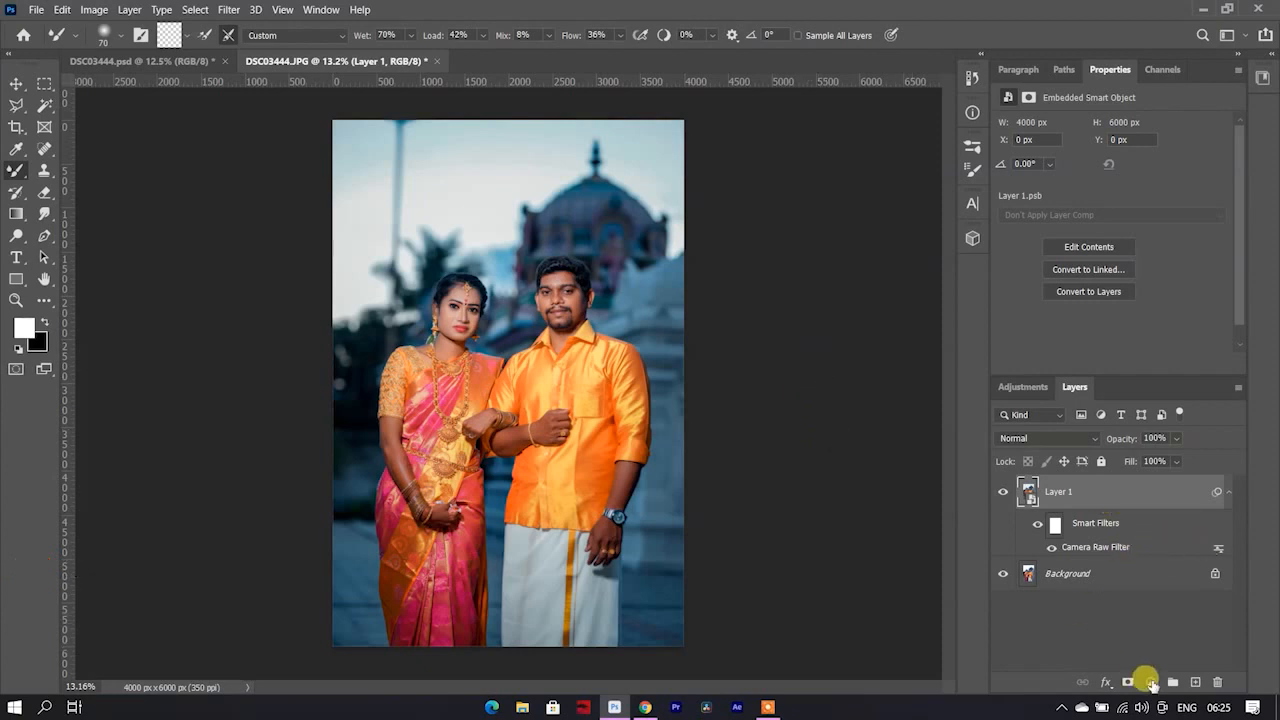
pyautogui.click(1152, 684)
pyautogui.click(1250, 445)
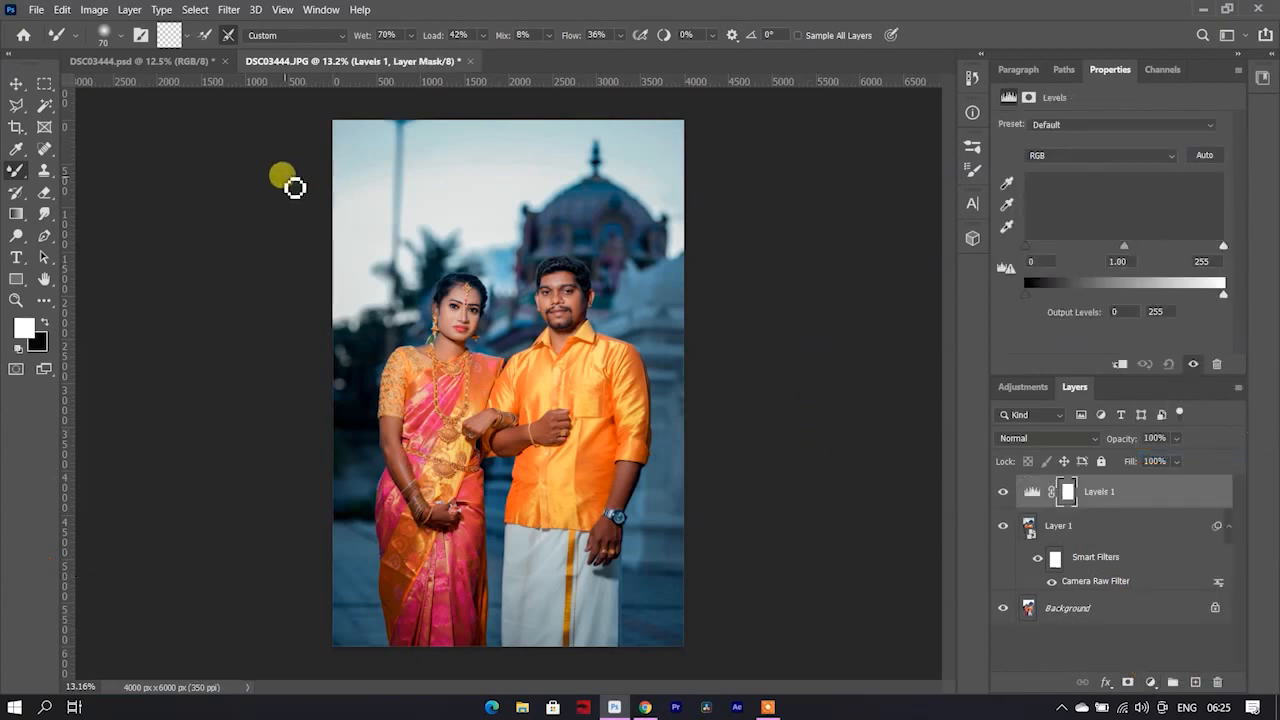
pyautogui.scroll(3, 386, 214)
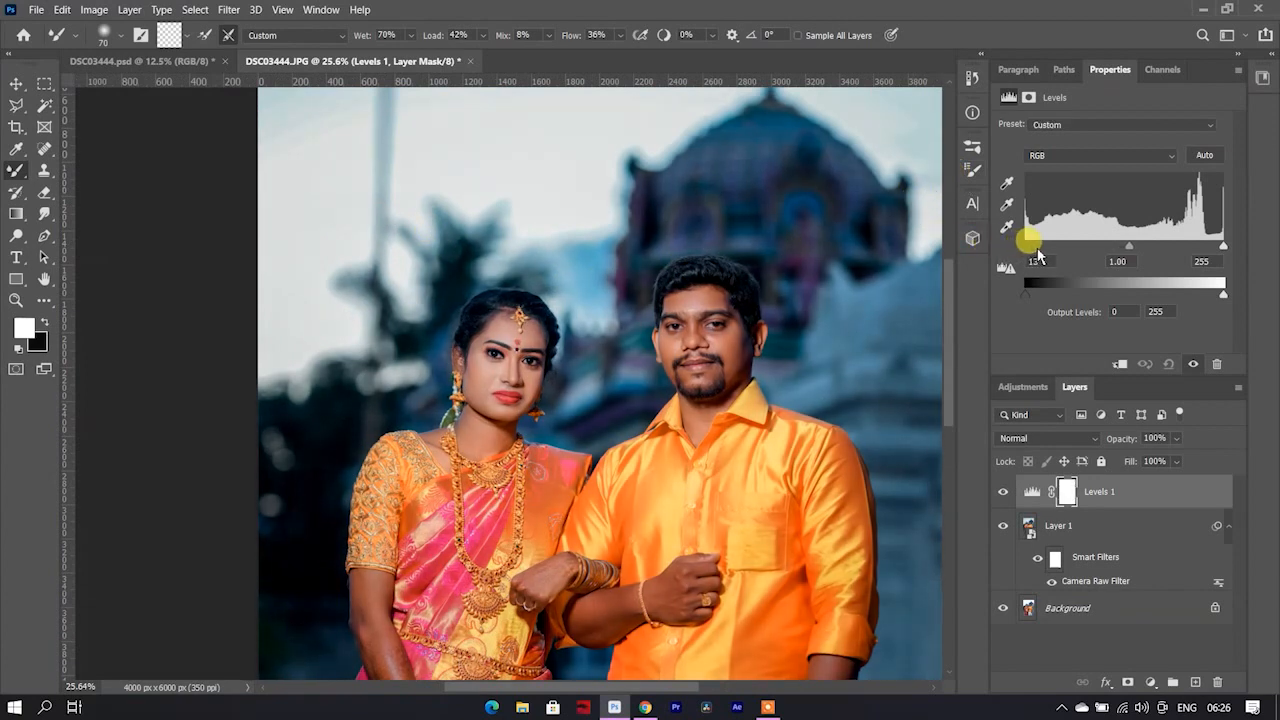
pyautogui.scroll(-3, 749, 271)
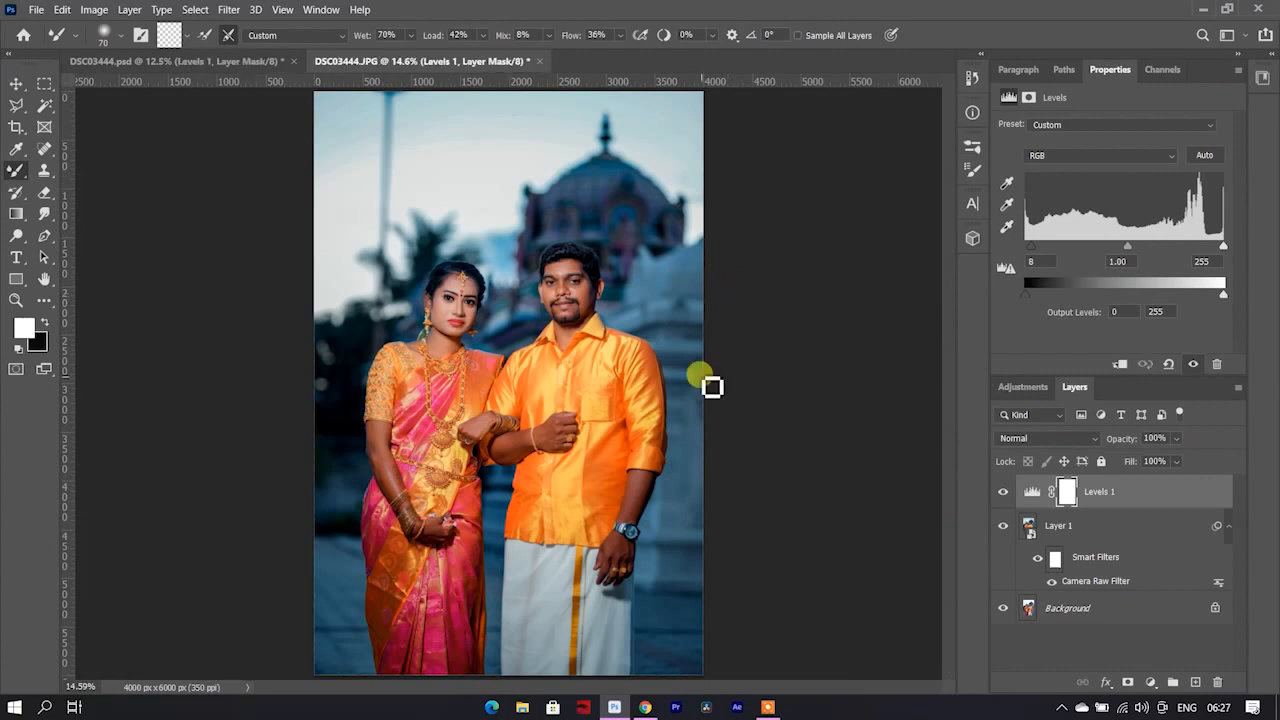
pyautogui.scroll(5, 640, 225)
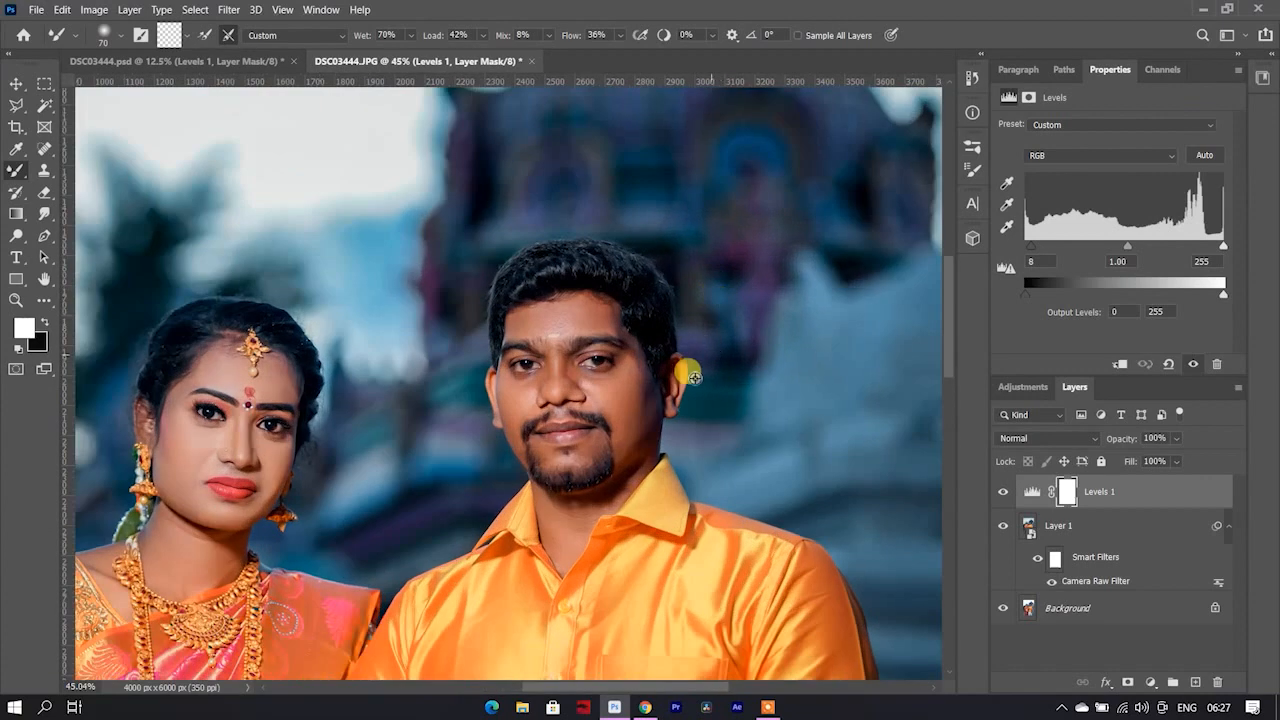
pyautogui.scroll(-4, 720, 422)
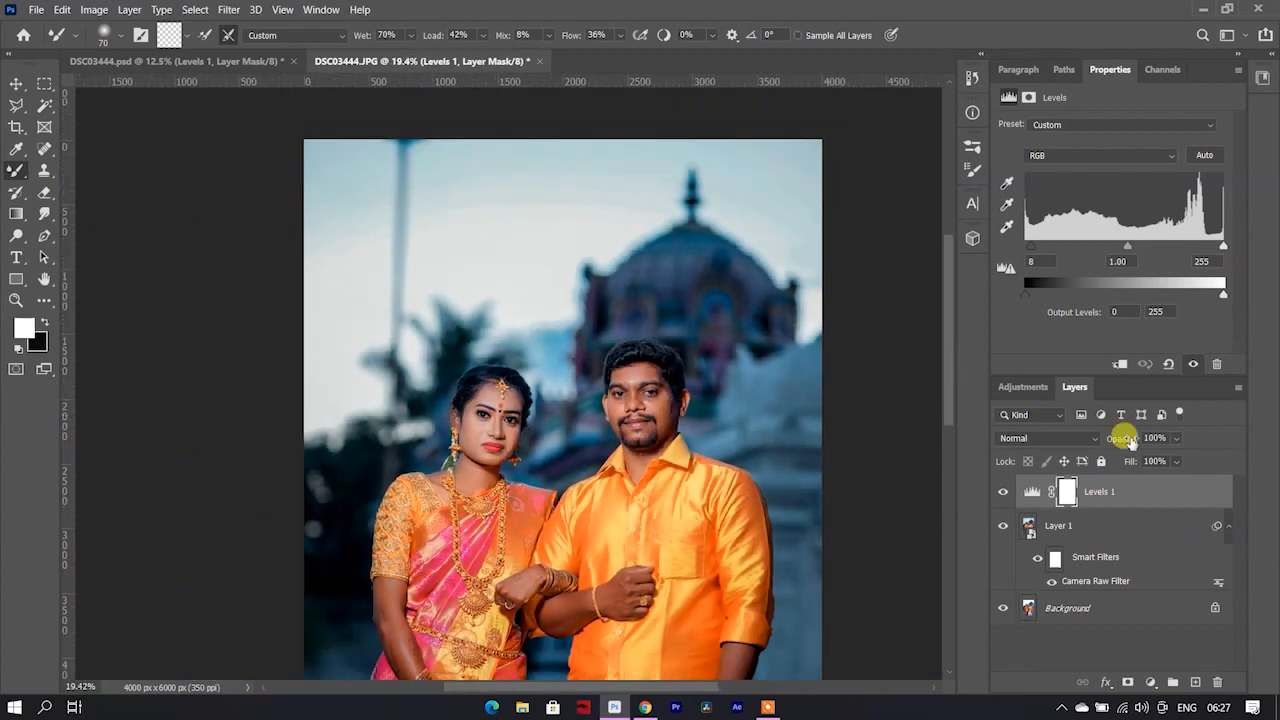
# - Replace the sky on Layer 1 with the blue cloudy sky at slightly reduced sky brightness, output to new layers
pyautogui.click(1109, 526)
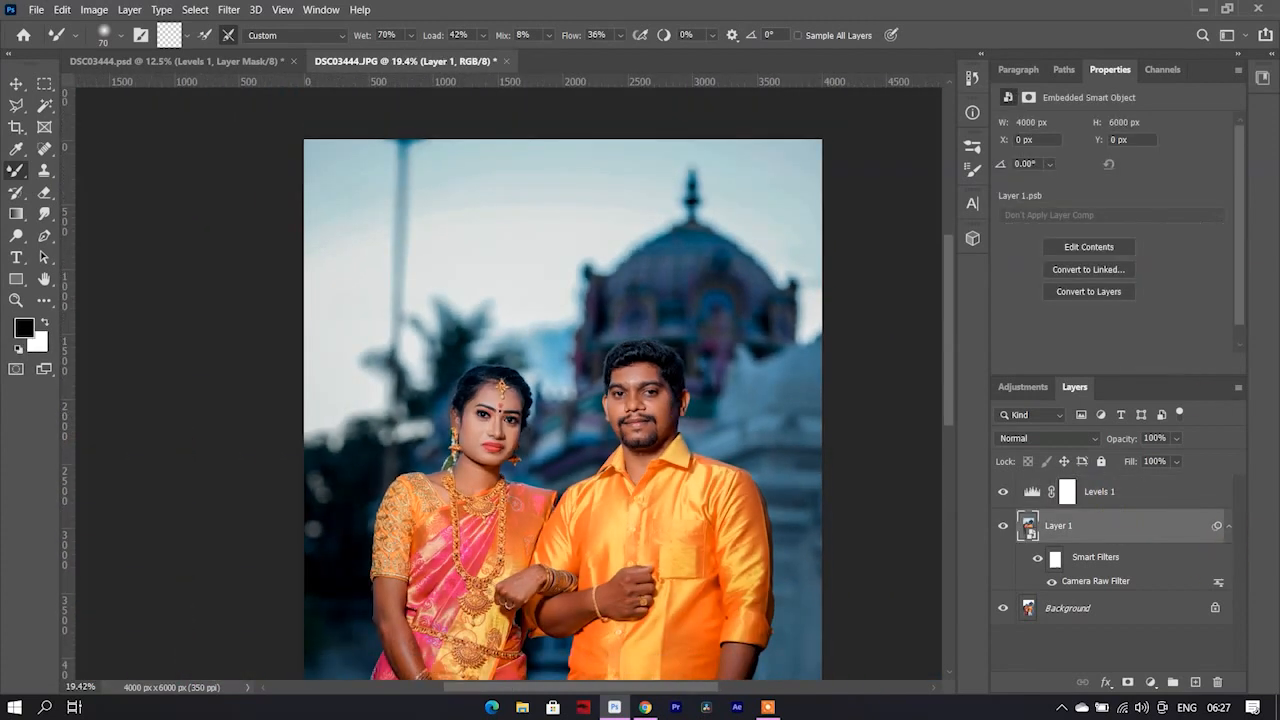
pyautogui.click(74, 12)
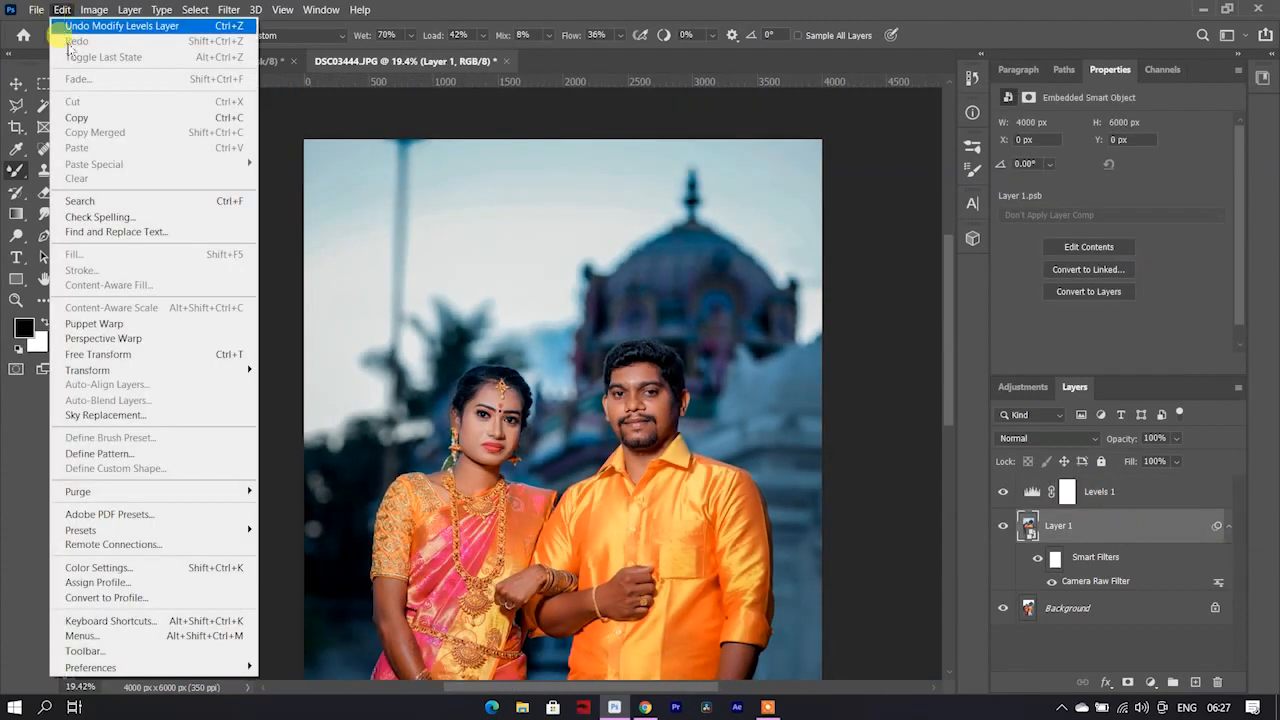
pyautogui.click(212, 415)
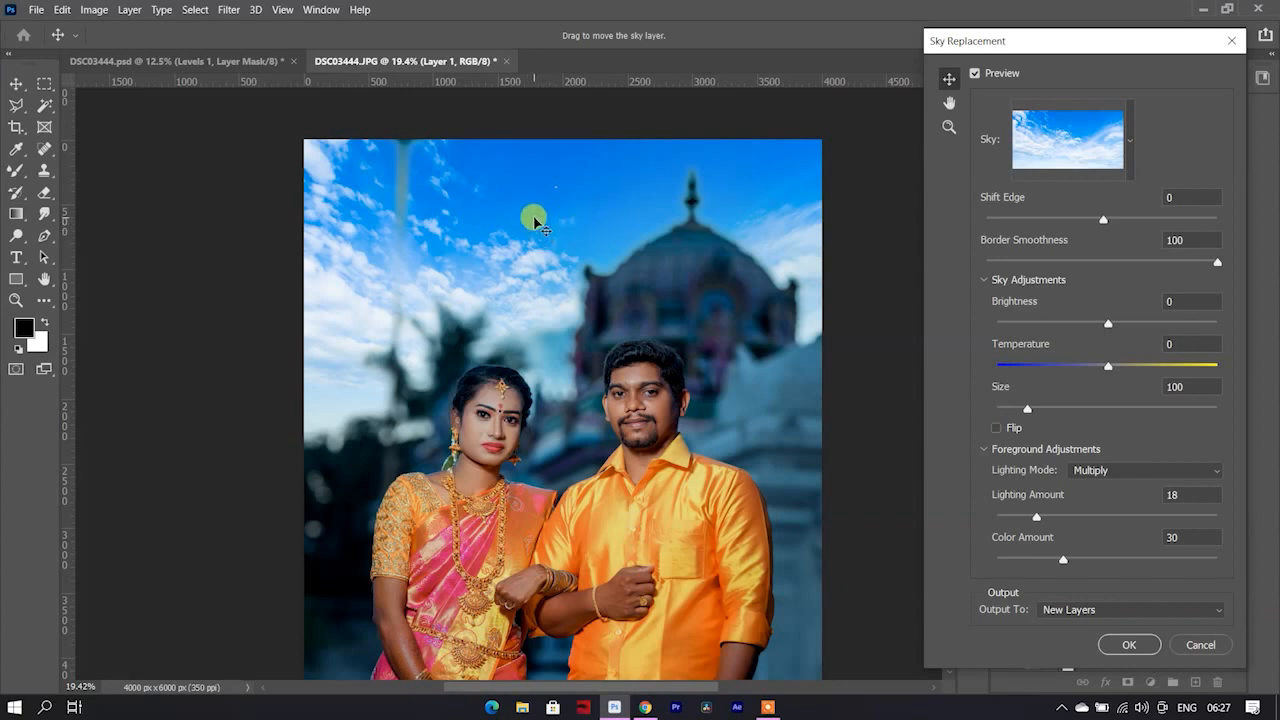
pyautogui.moveTo(534, 217)
pyautogui.mouseDown()
pyautogui.moveTo(537, 198)
pyautogui.moveTo(540, 214)
pyautogui.mouseUp()
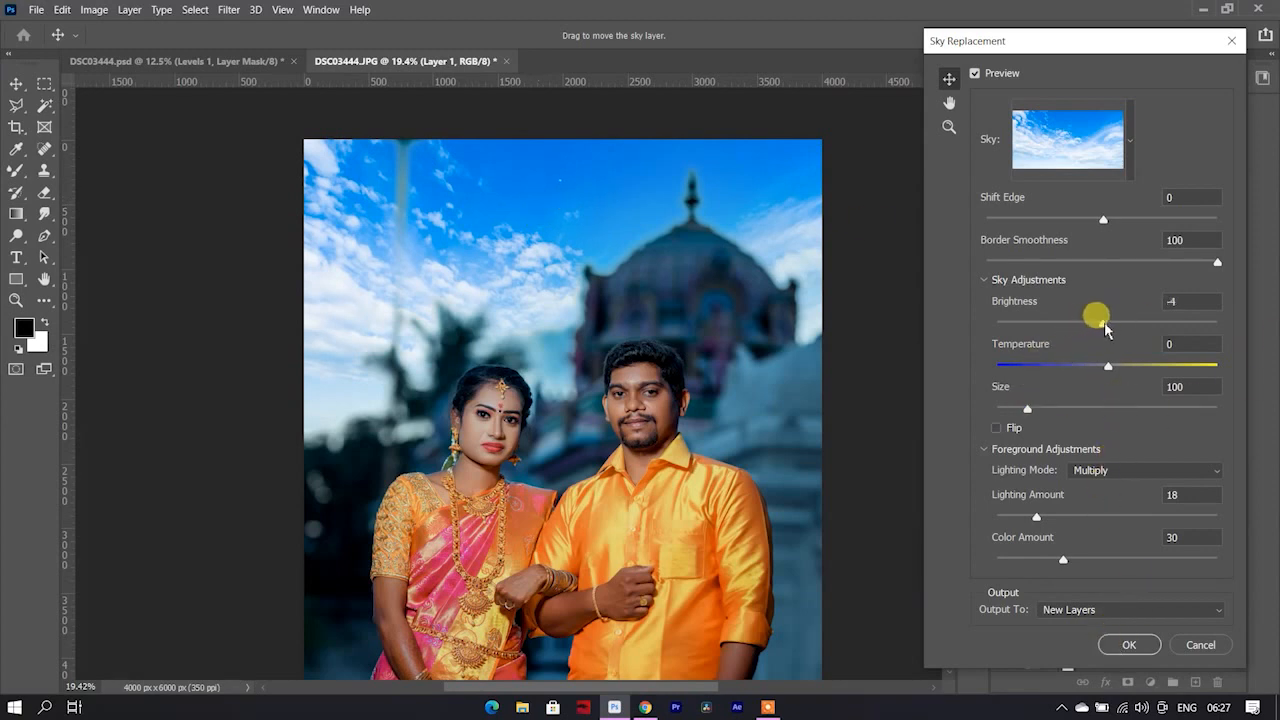
pyautogui.moveTo(1097, 330); pyautogui.dragTo(1099, 330)
pyautogui.click(1121, 644)
pyautogui.click(283, 290)
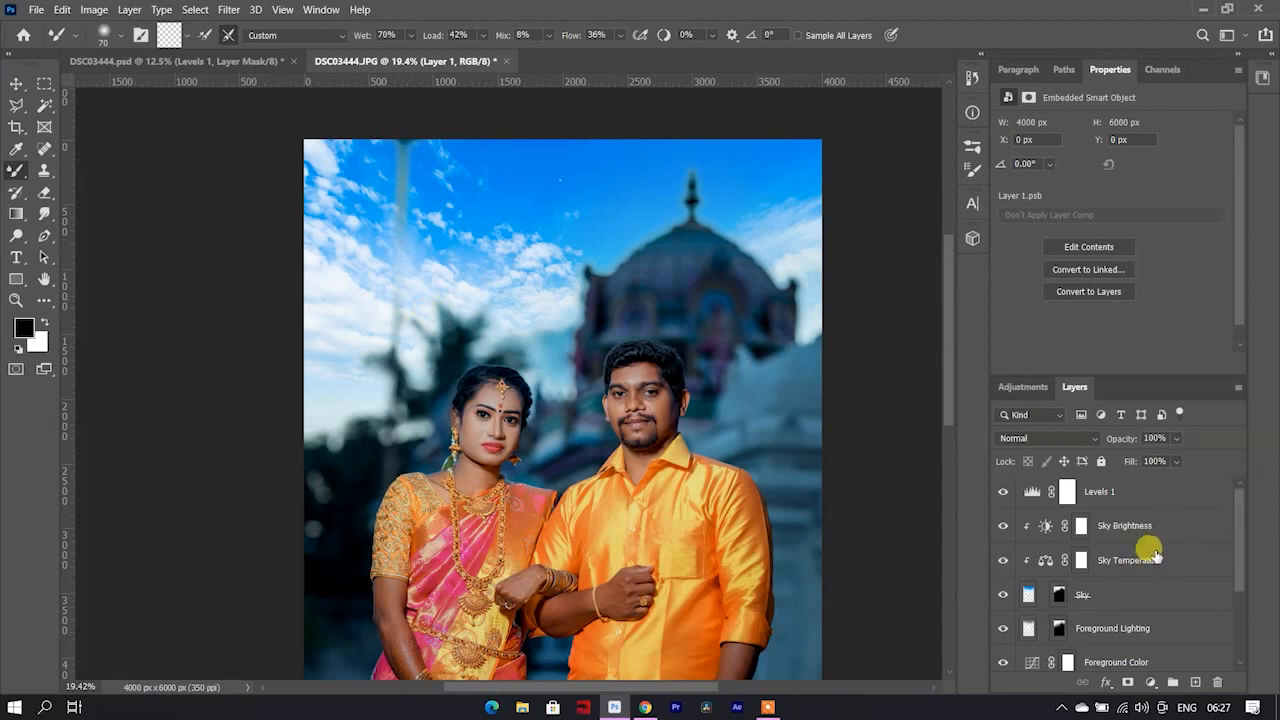
# - Paint white with the Brush on the Sky layer's mask to hide the pole in the sky
pyautogui.scroll(-3, 1100, 555)
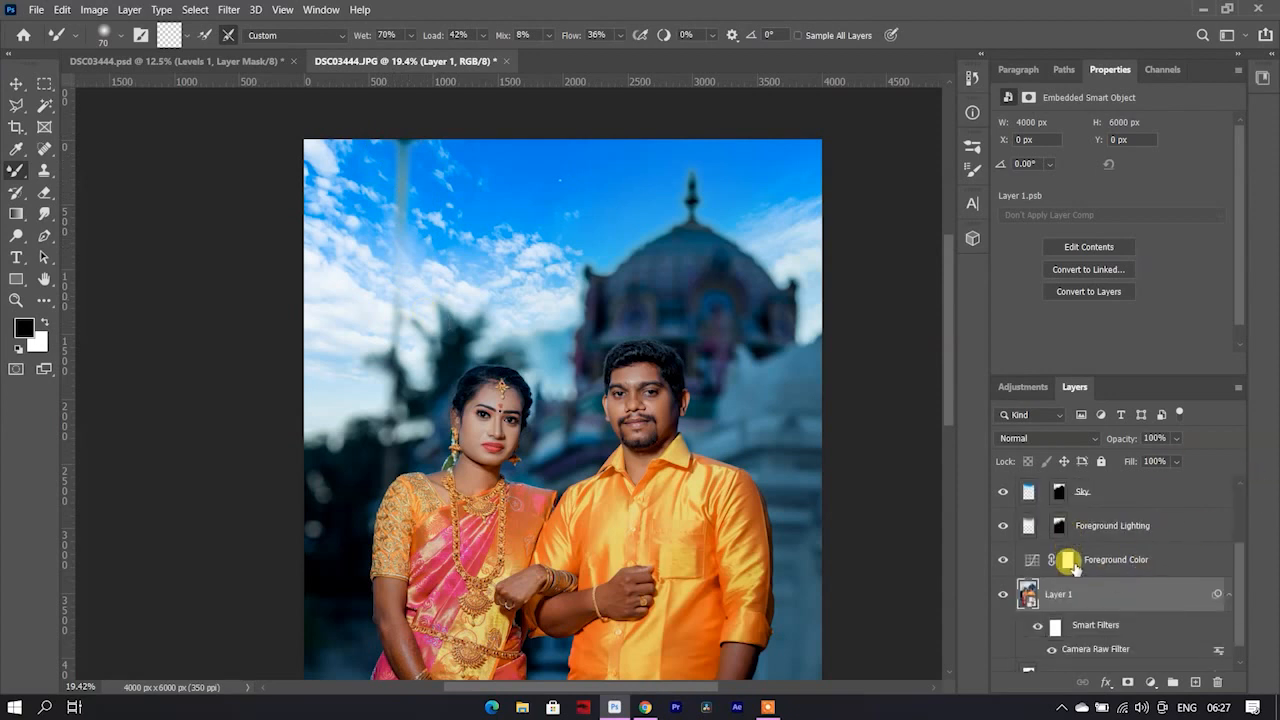
pyautogui.click(1059, 491)
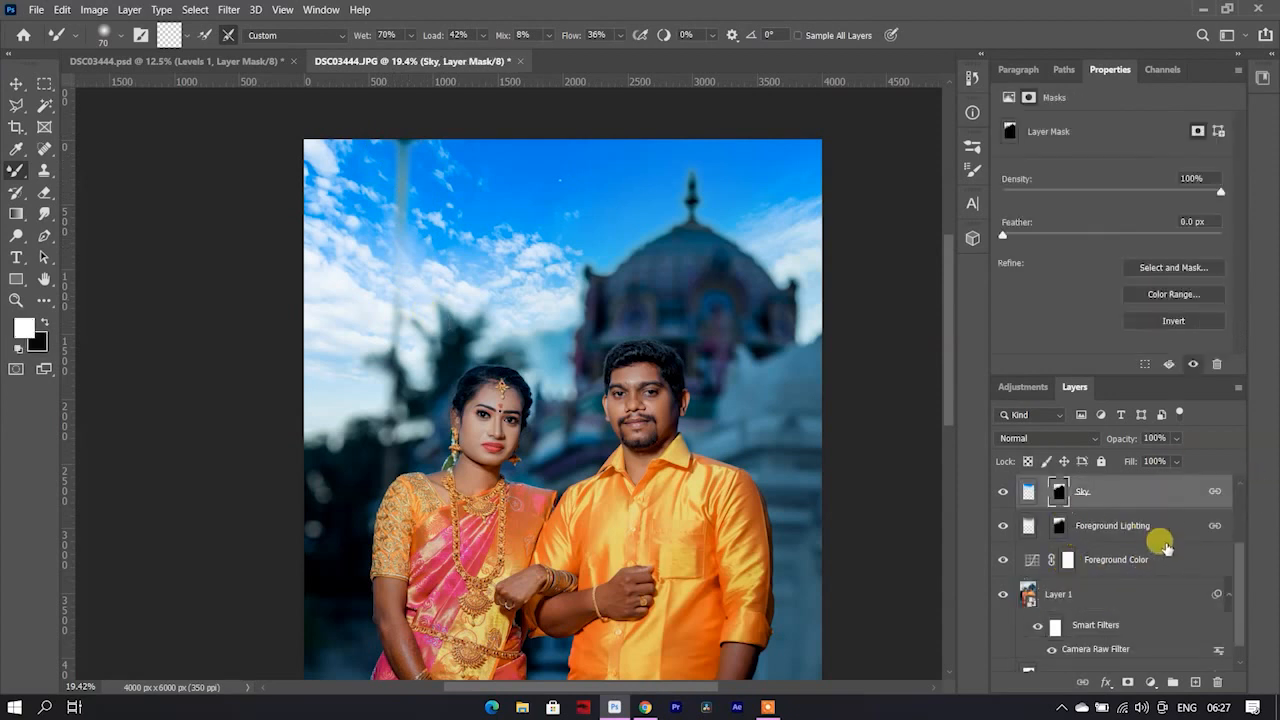
pyautogui.scroll(2, 1157, 543)
pyautogui.press('x')
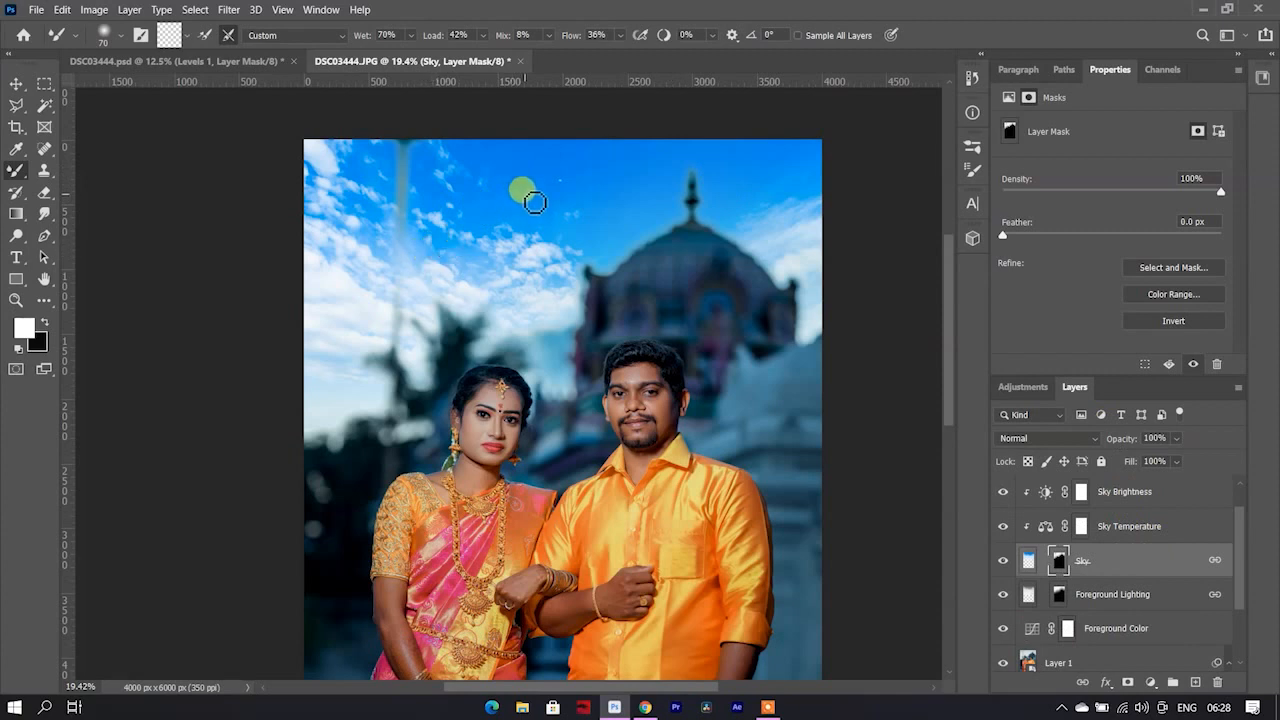
pyautogui.hotkey('shift', 'b')
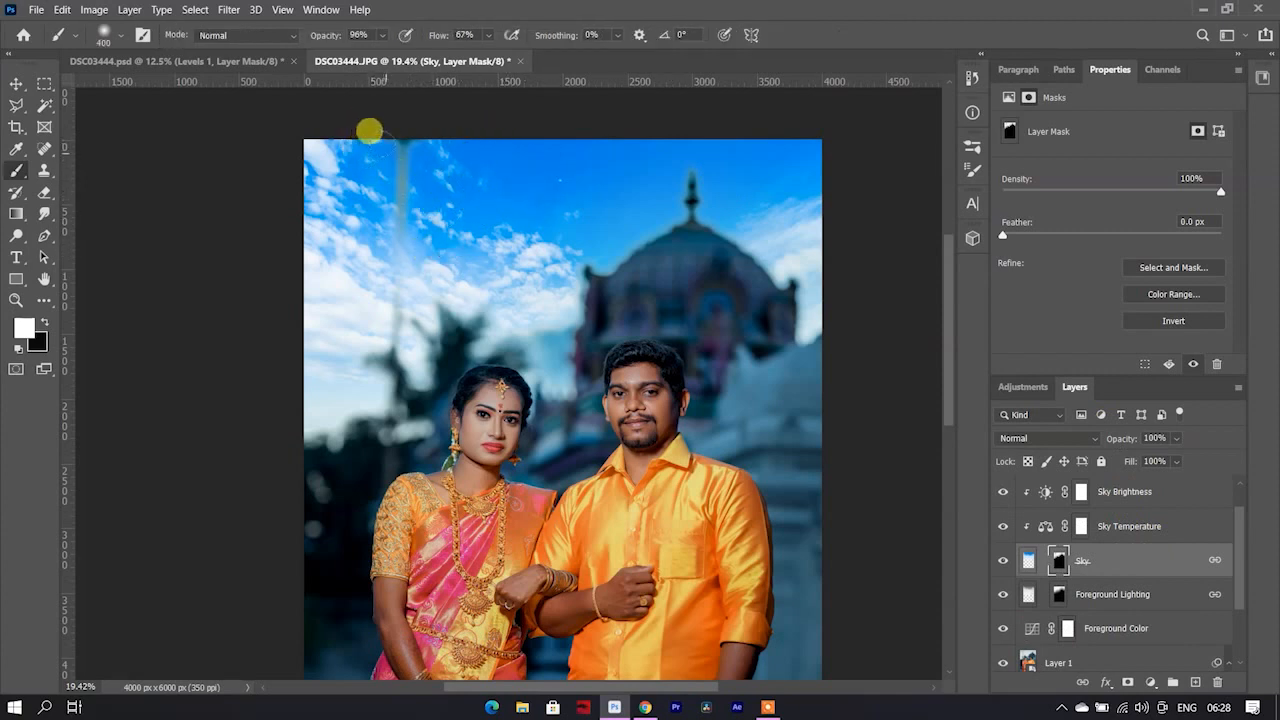
pyautogui.moveTo(400, 144); pyautogui.dragTo(392, 240)
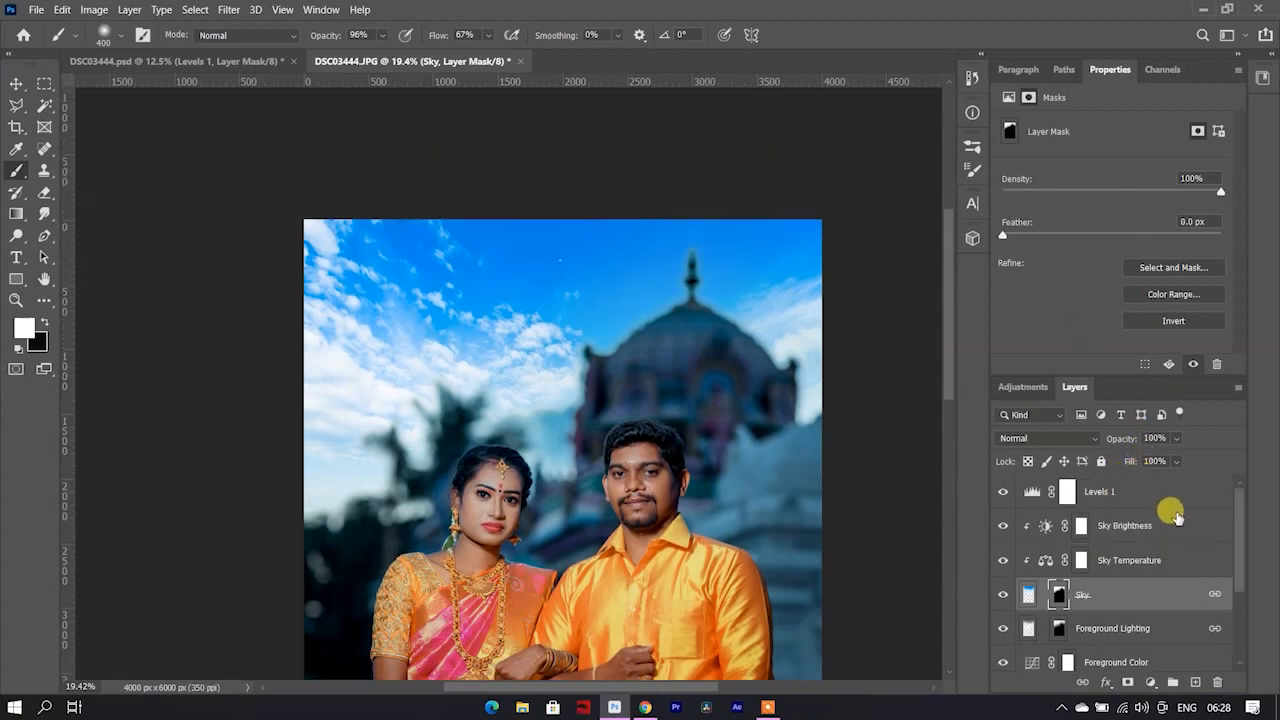
# - Bring PngItem_12711.png from Chrome's downloads into the portrait as a new layer above Levels 1
pyautogui.click(1166, 491)
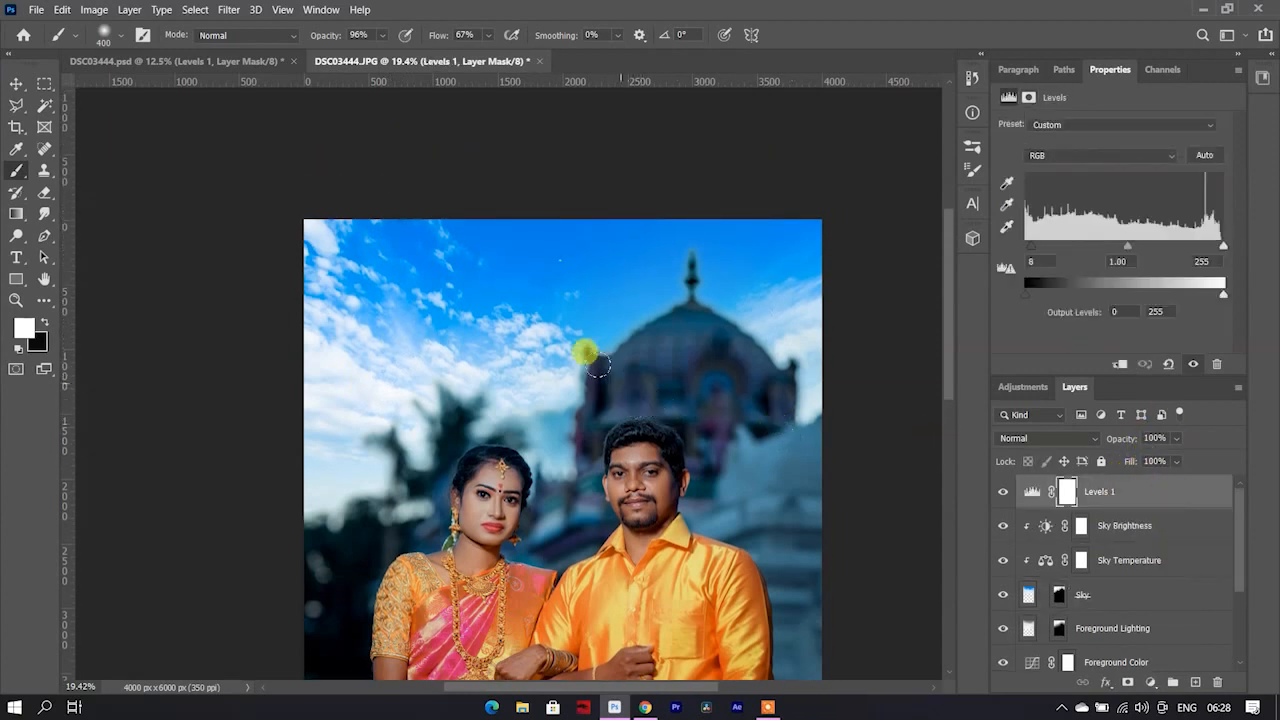
pyautogui.hotkey('ctrl', '0')
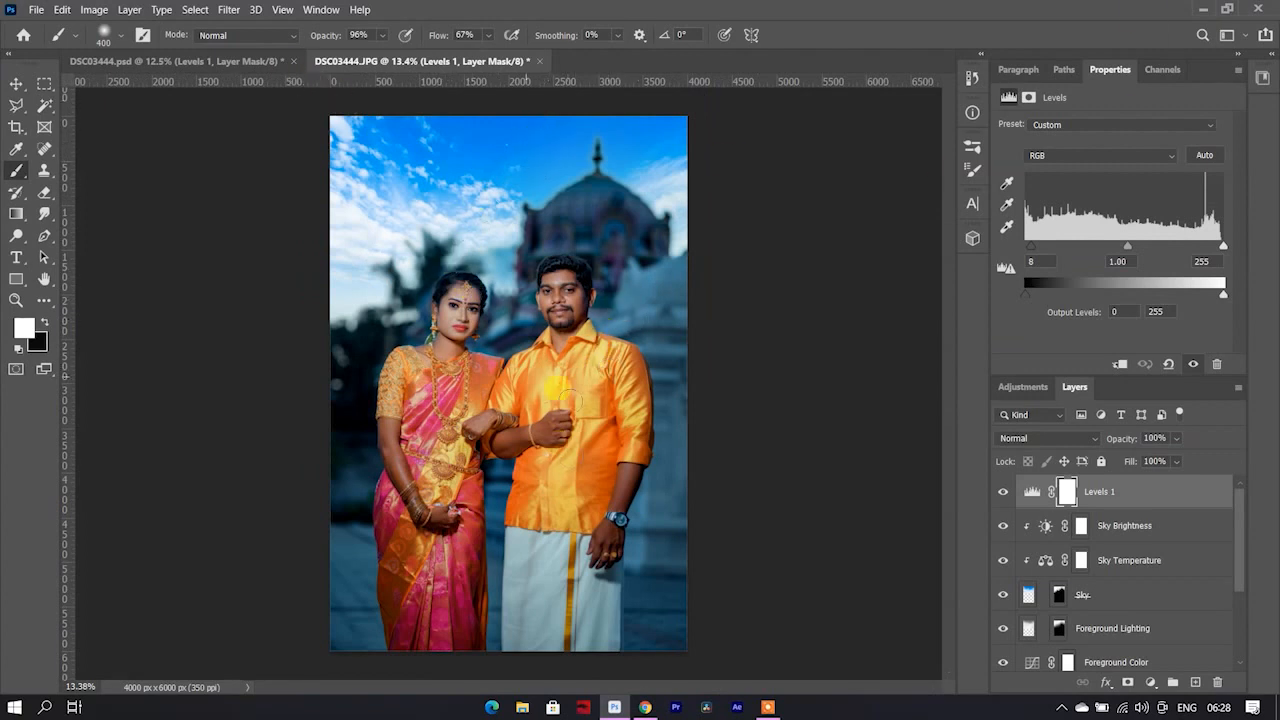
pyautogui.click(653, 707)
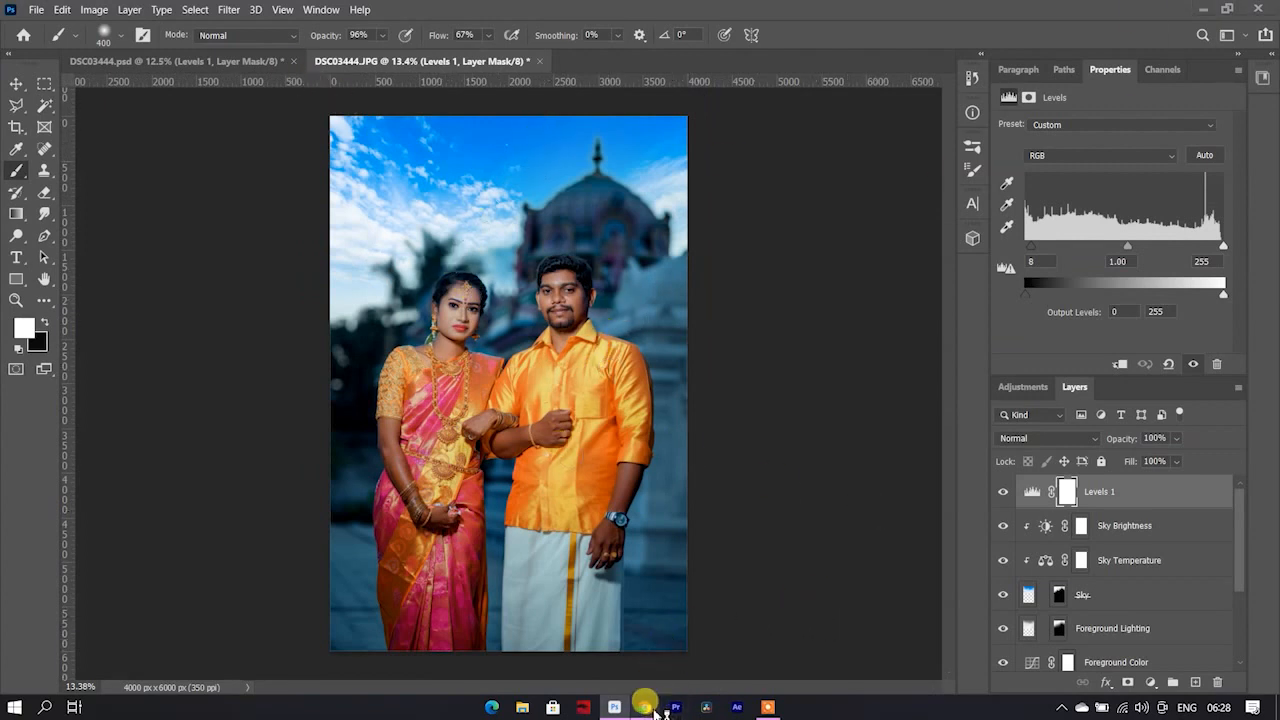
pyautogui.scroll(1, 491, 171)
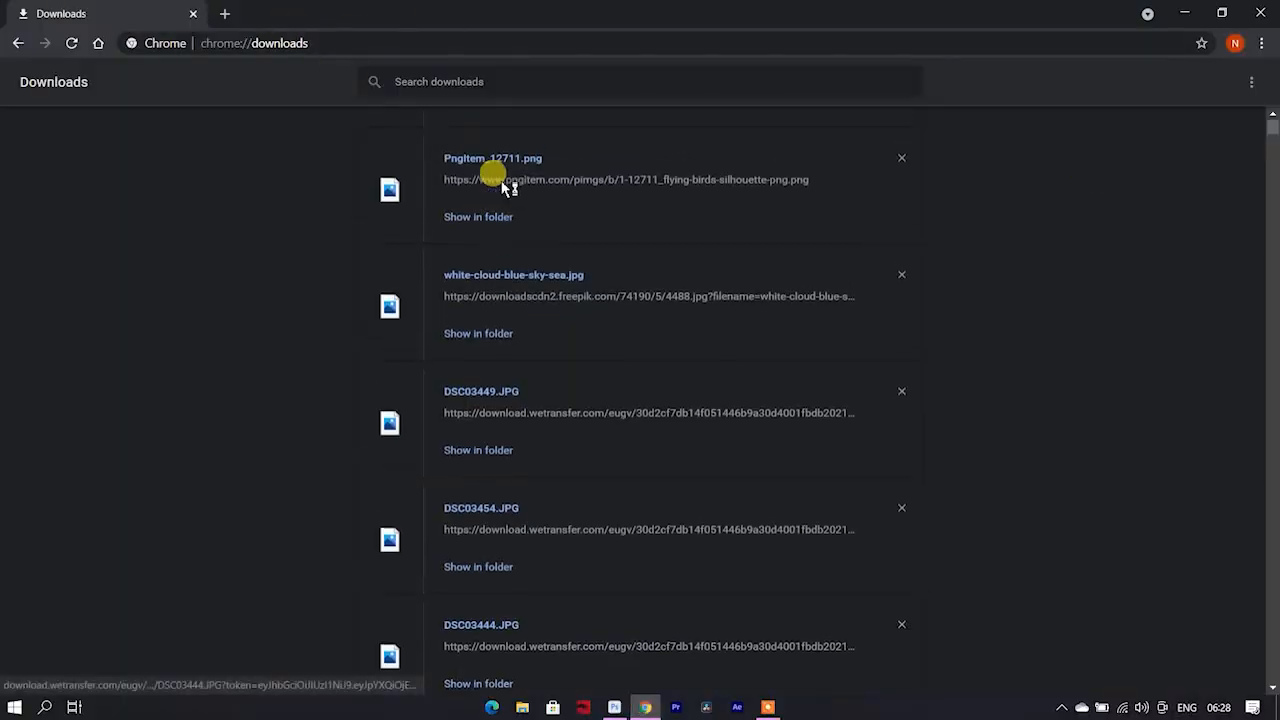
pyautogui.moveTo(500, 213); pyautogui.dragTo(426, 292)
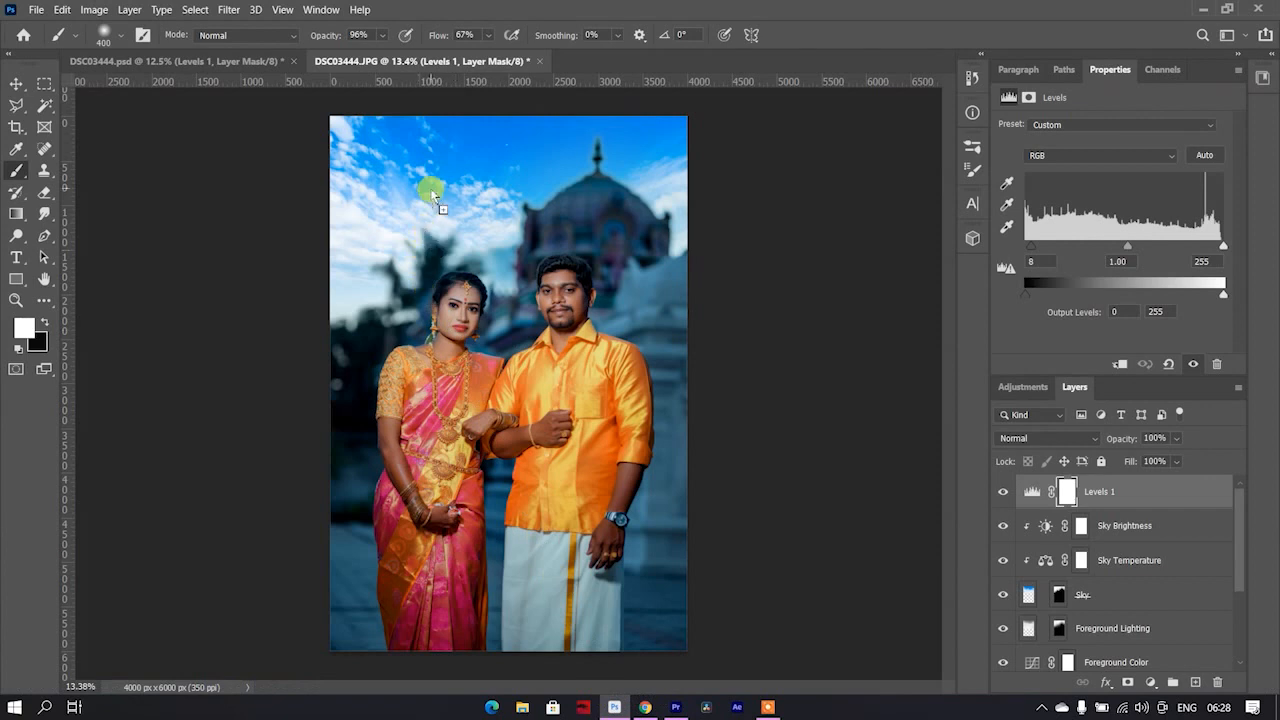
pyautogui.moveTo(432, 195); pyautogui.dragTo(430, 190)
# - Scale the placed birds to about 29.78%, position them in the sky above the woman, and commit the placement
pyautogui.moveTo(598, 425); pyautogui.dragTo(599, 324)
pyautogui.moveTo(686, 432); pyautogui.dragTo(484, 220)
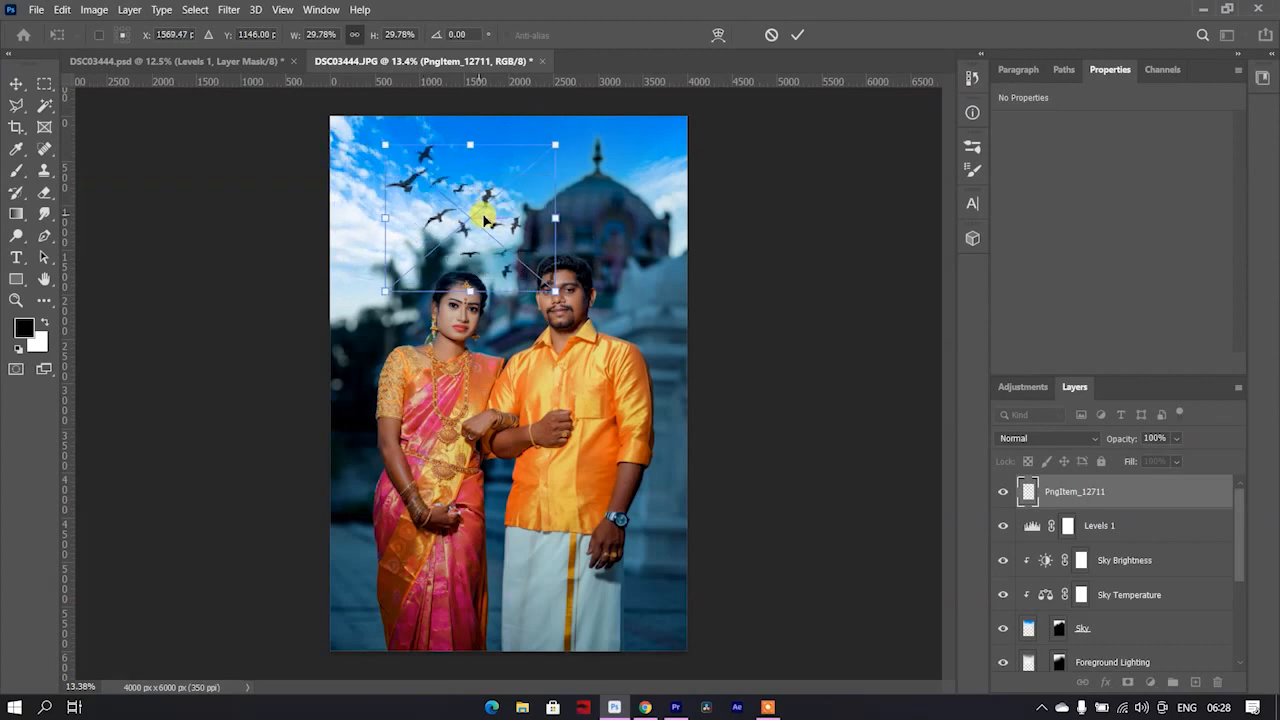
pyautogui.click(797, 35)
pyautogui.press('b')
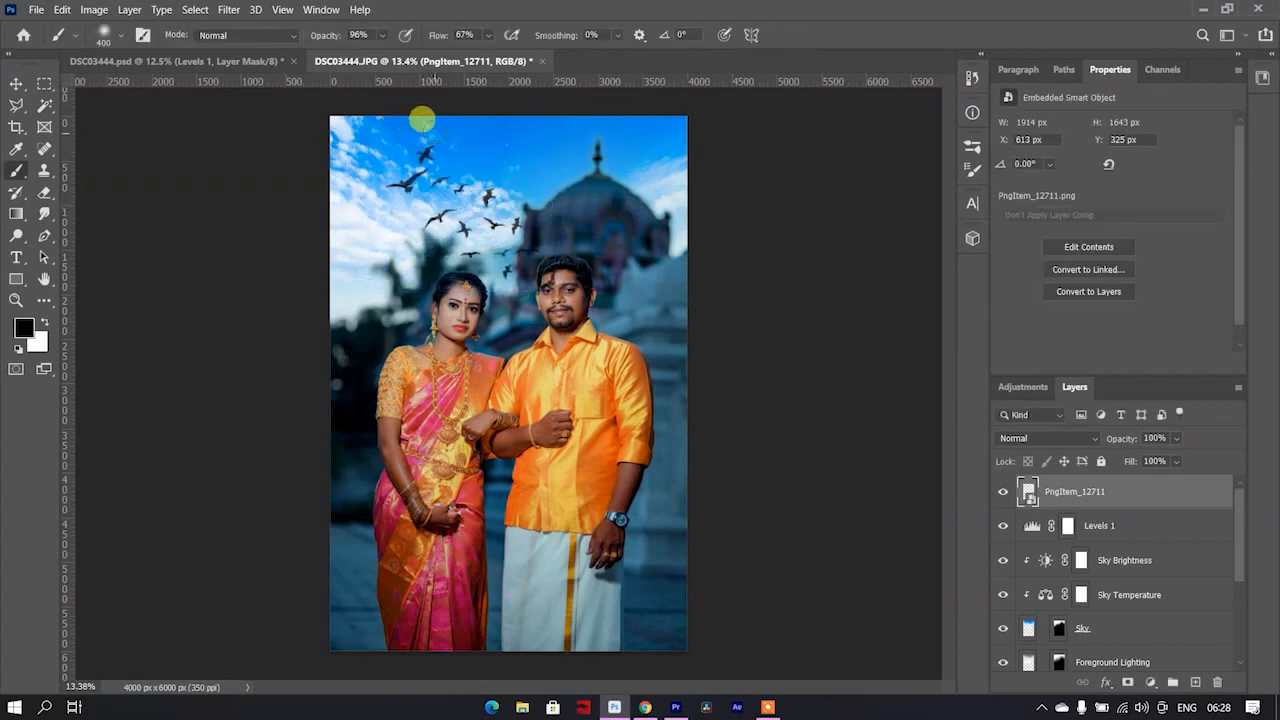
# - Add a layer mask to PngItem_12711 and marquee-select the lower group of birds overlapping the couple's heads on the layer itself
pyautogui.scroll(5, 430, 130)
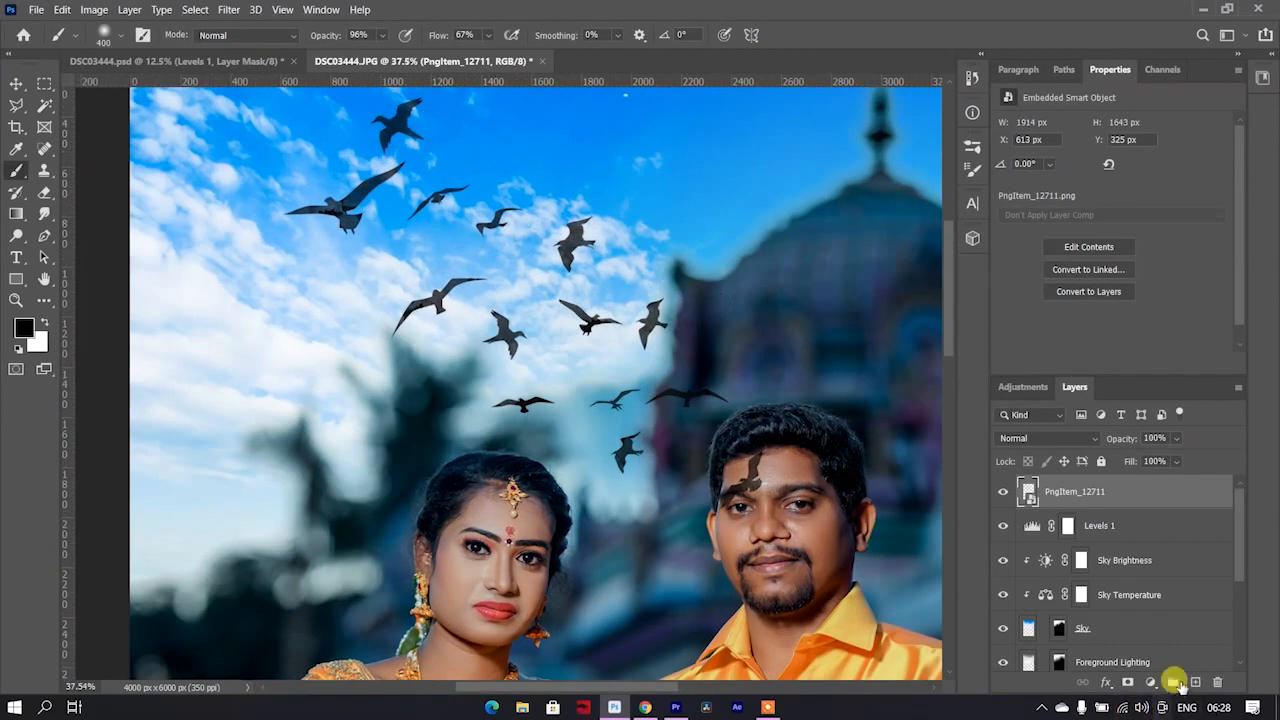
pyautogui.click(1127, 683)
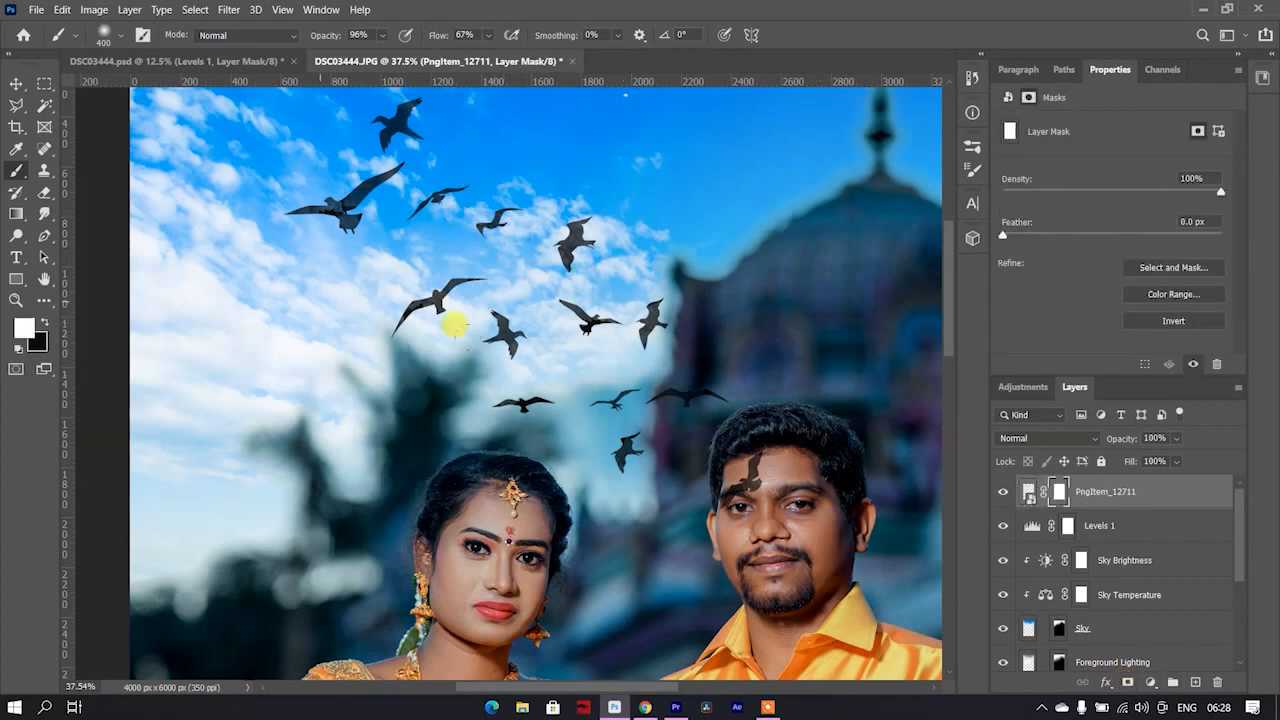
pyautogui.click(1027, 492)
pyautogui.click(44, 83)
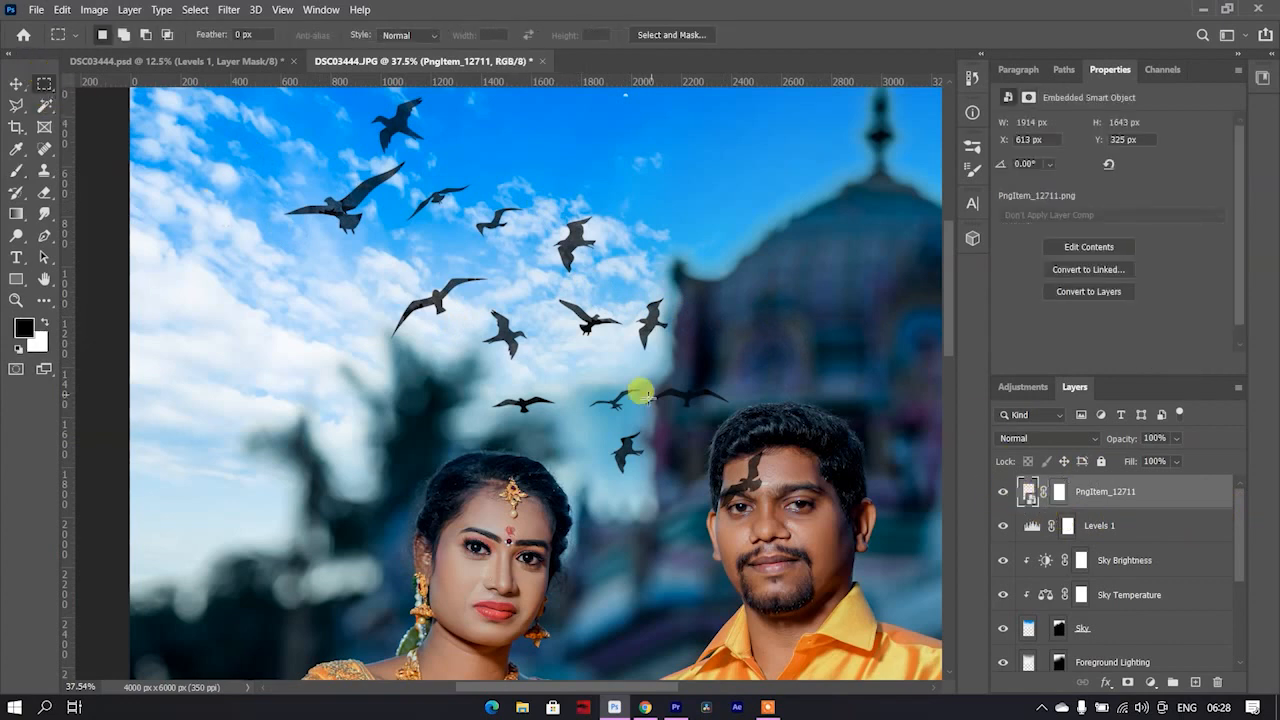
pyautogui.moveTo(478, 376); pyautogui.dragTo(781, 497)
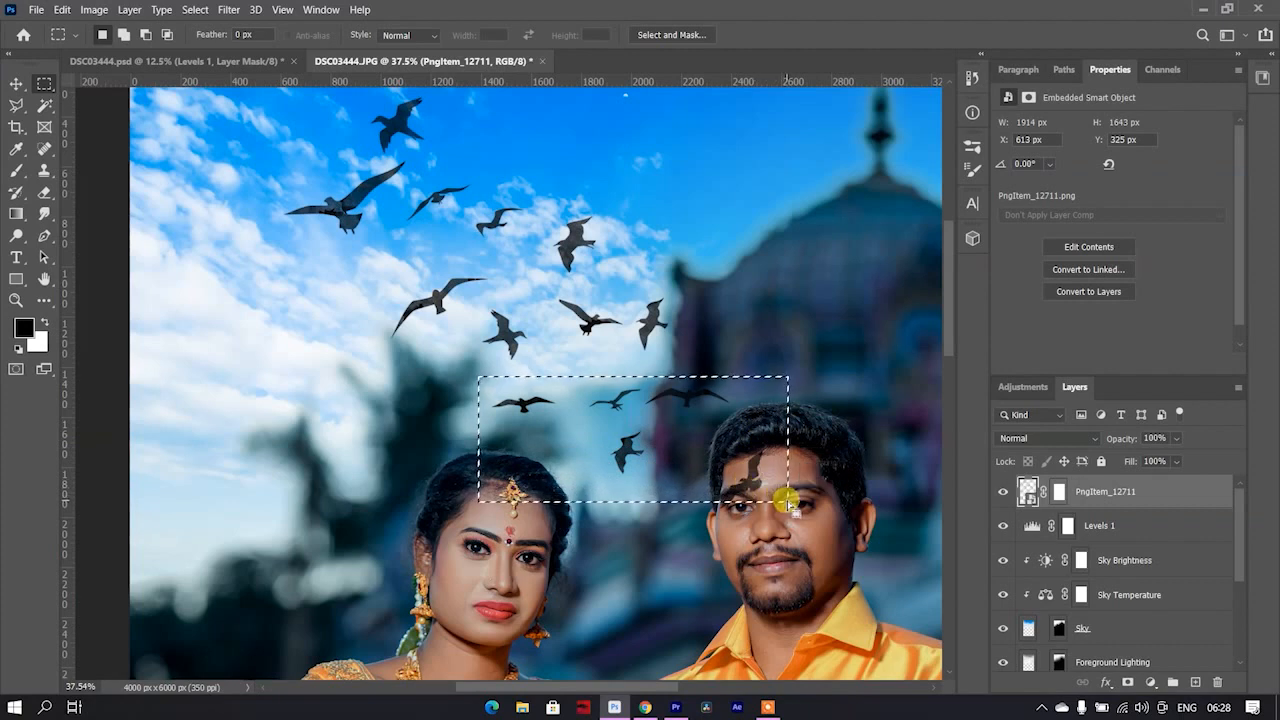
# - Scale the selected birds to 91.31%, move them into the sky around the temple's spire, commit the transform and deselect
pyautogui.press('v')
pyautogui.moveTo(632, 457); pyautogui.dragTo(640, 452)
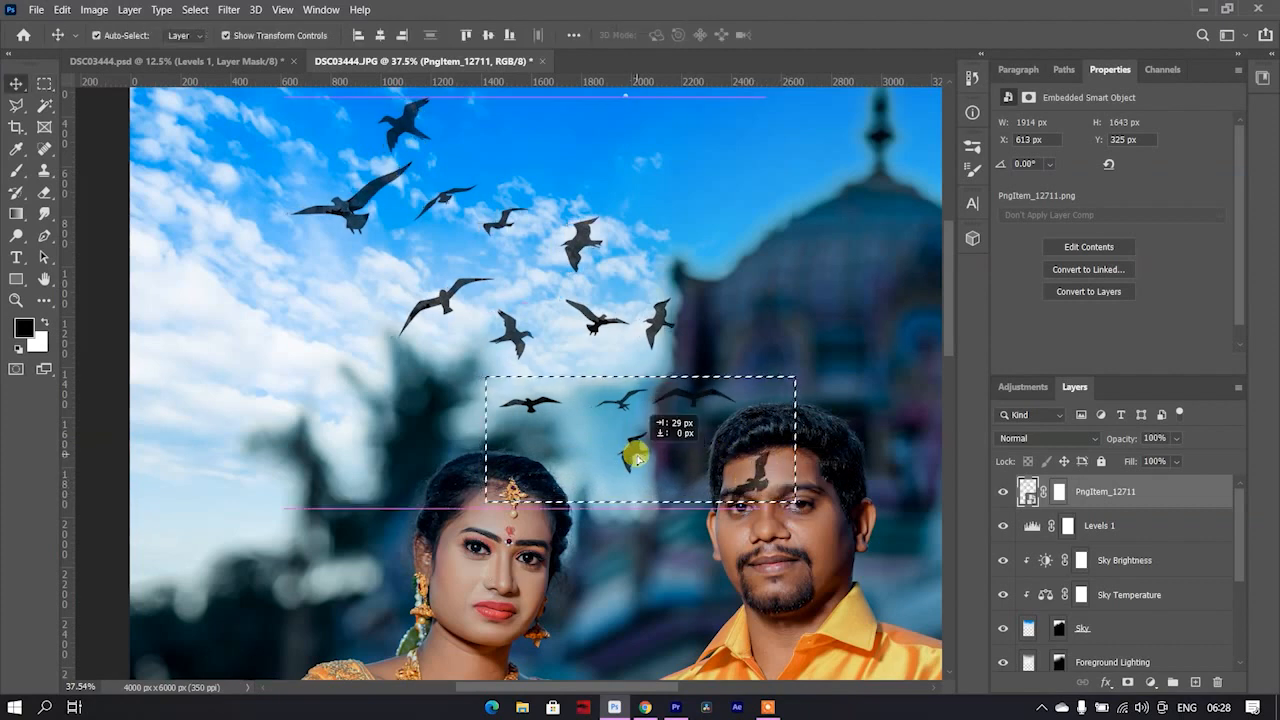
pyautogui.moveTo(792, 500); pyautogui.dragTo(758, 491)
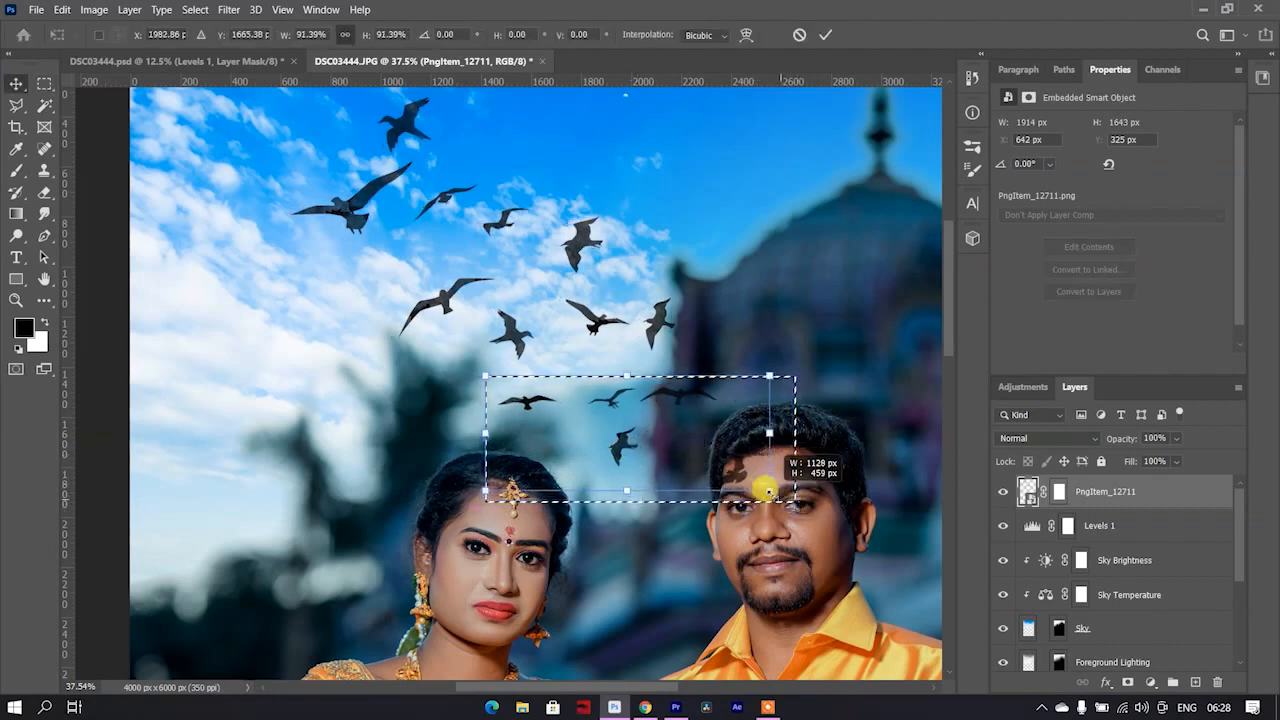
pyautogui.scroll(-3, 694, 438)
pyautogui.scroll(-2, 694, 444)
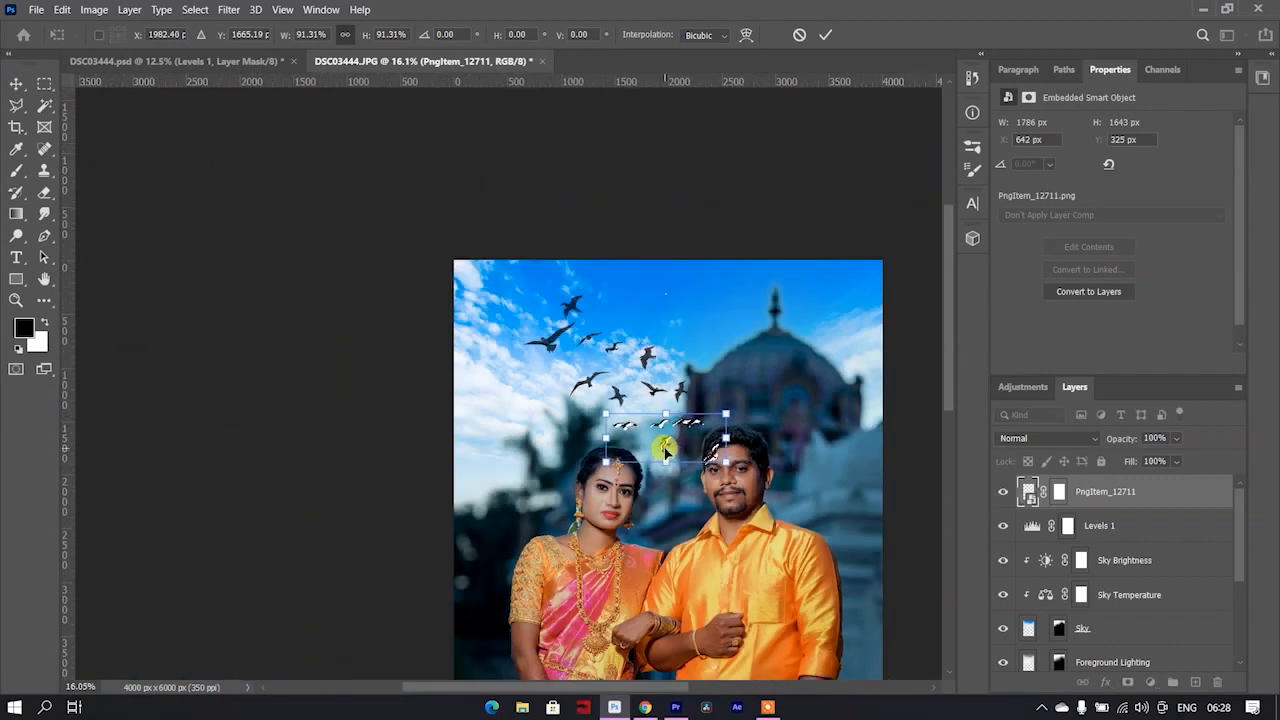
pyautogui.moveTo(666, 451); pyautogui.dragTo(803, 328)
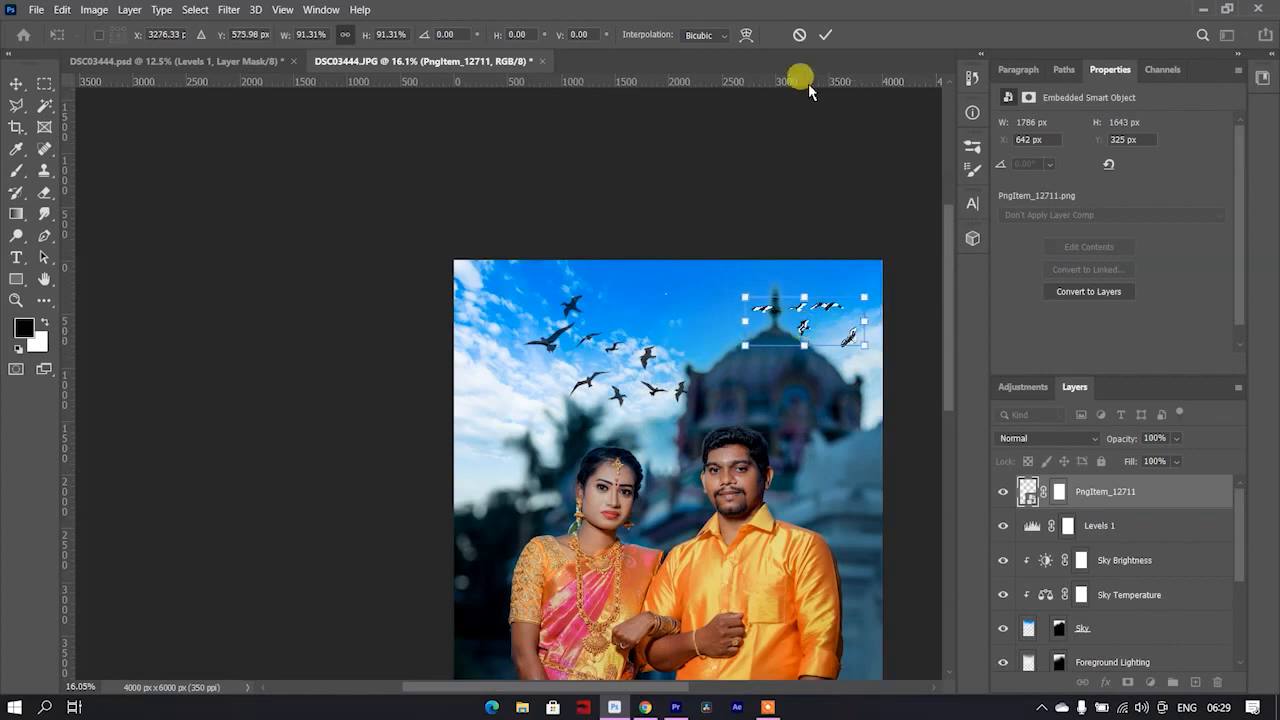
pyautogui.click(824, 35)
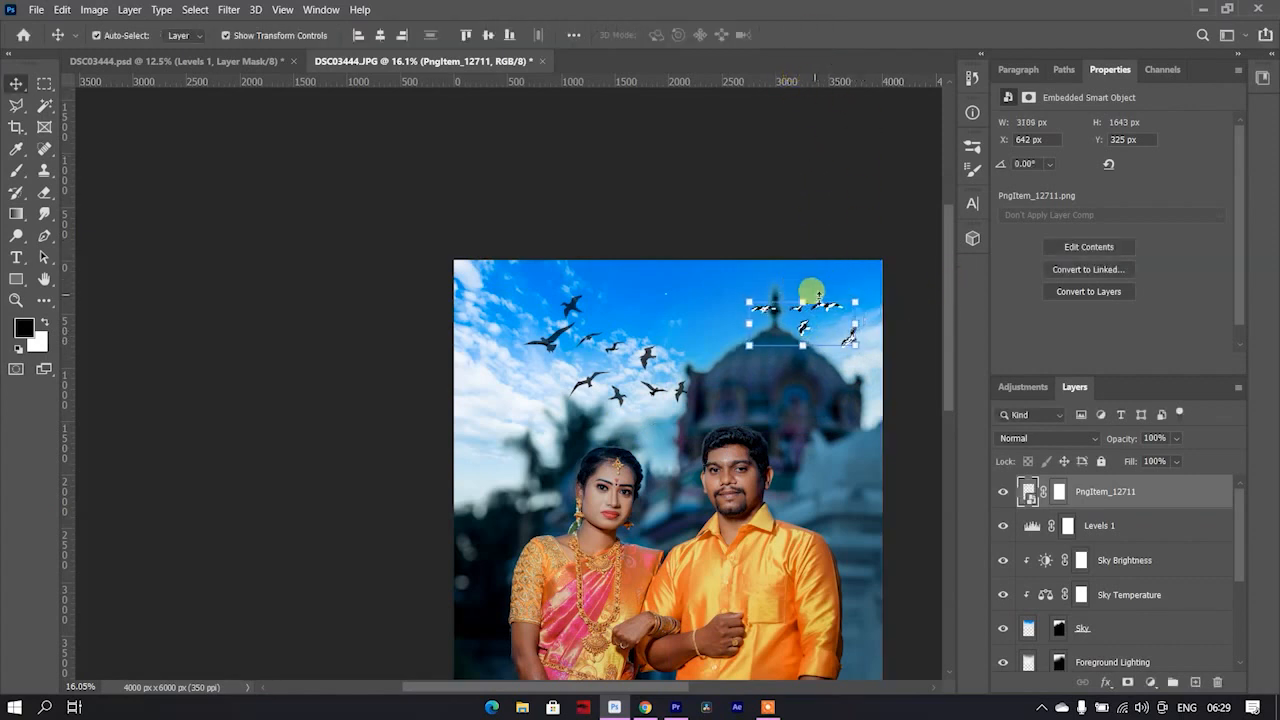
pyautogui.hotkey('ctrl', 'd')
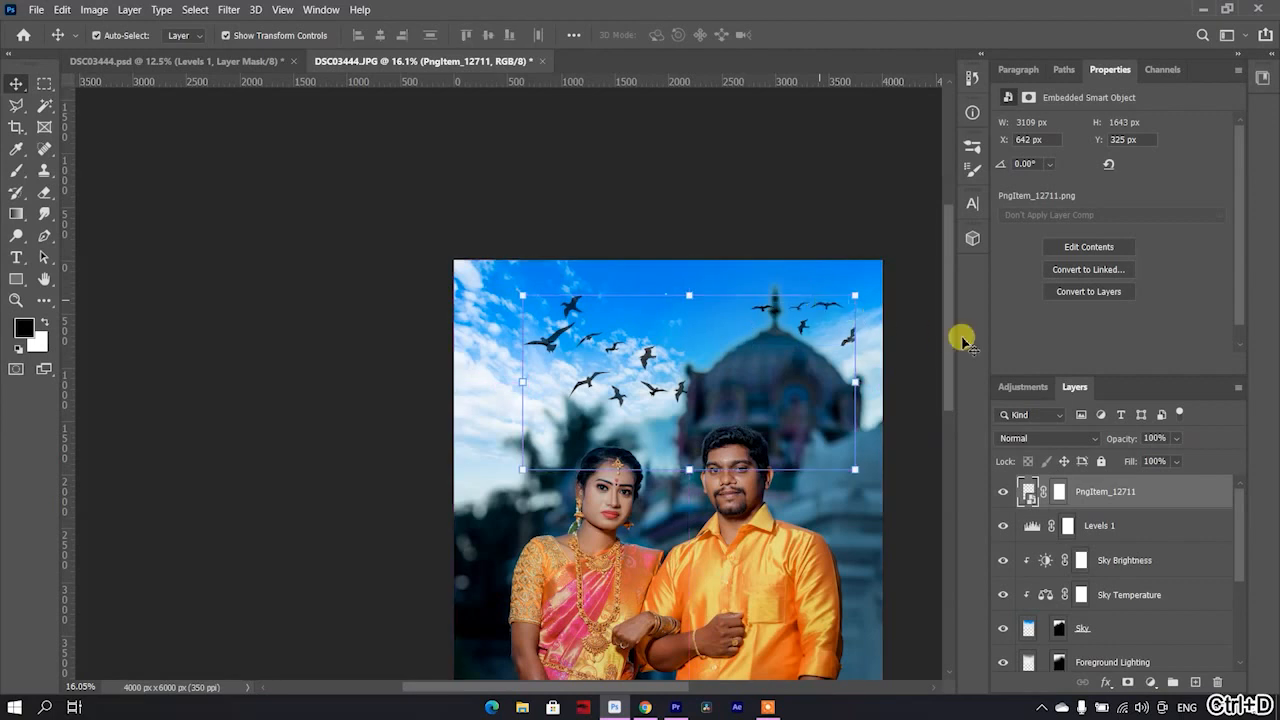
pyautogui.click(930, 372)
# - Paint black on the PngItem_12711 mask over the birds beside the temple spire, raising the Brush's opacity and flow to 100%
pyautogui.scroll(10, 889, 337)
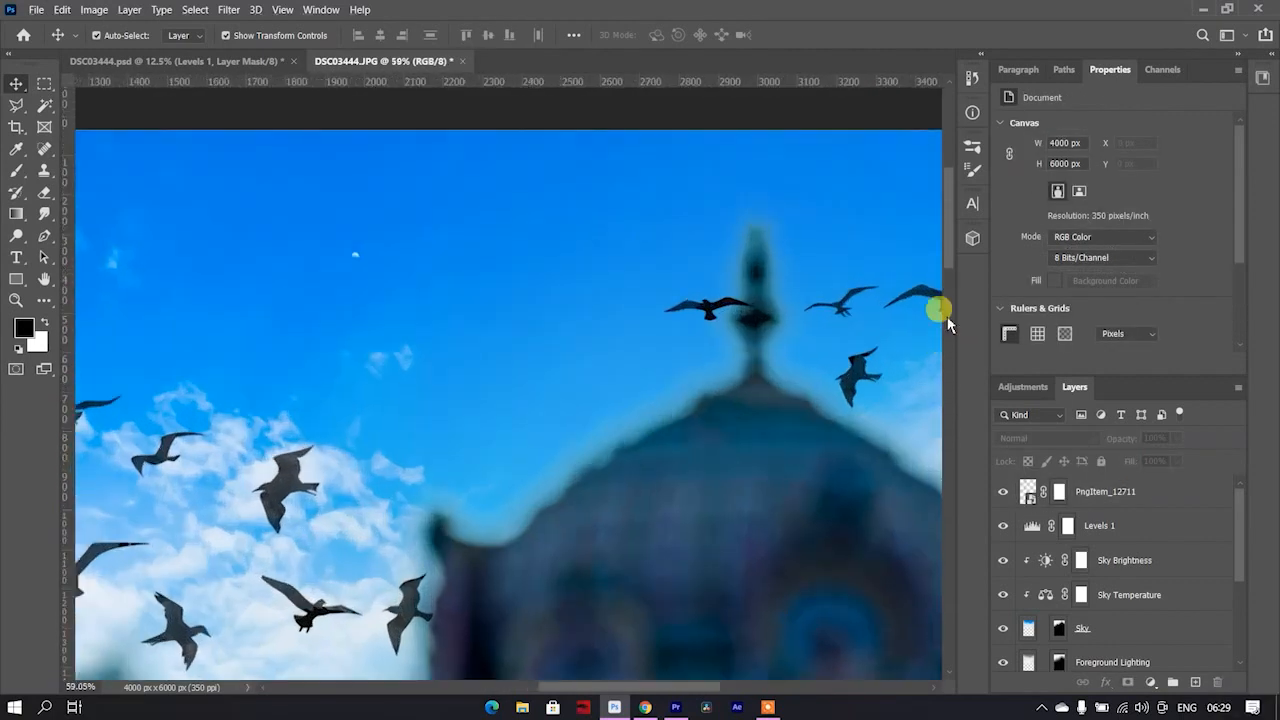
pyautogui.scroll(-2, 877, 316)
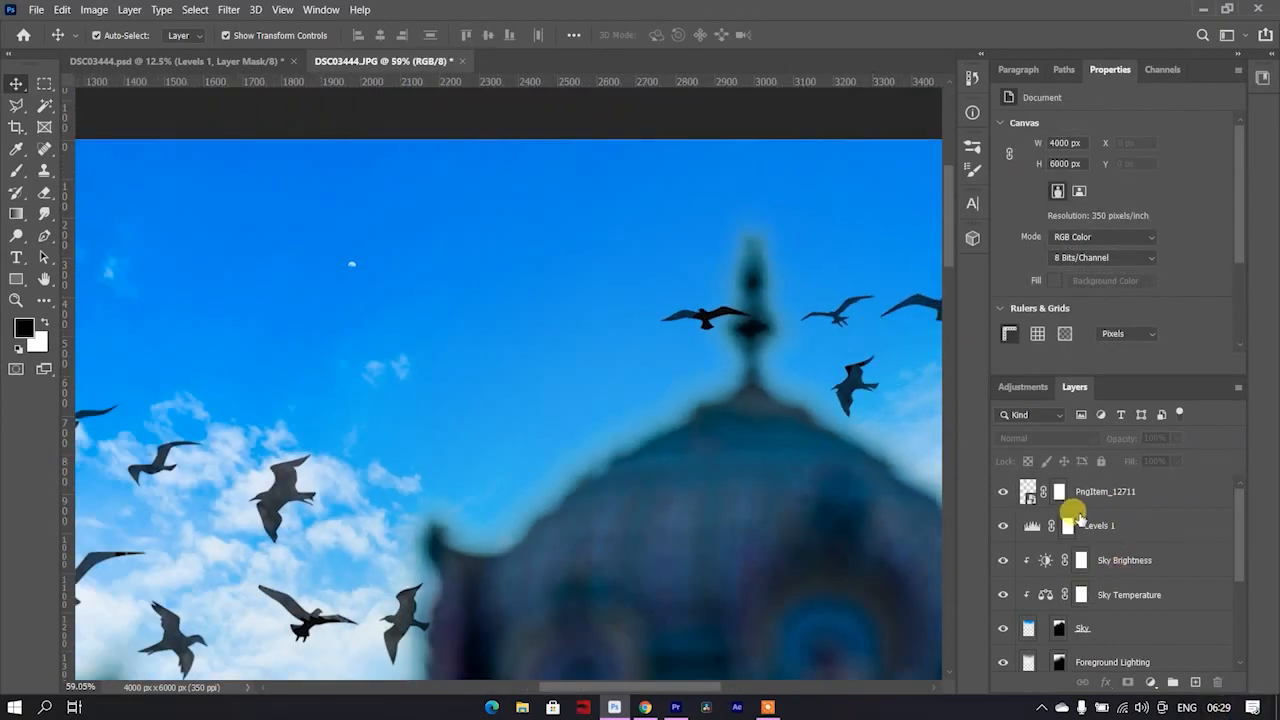
pyautogui.click(1054, 500)
pyautogui.scroll(-3, 695, 214)
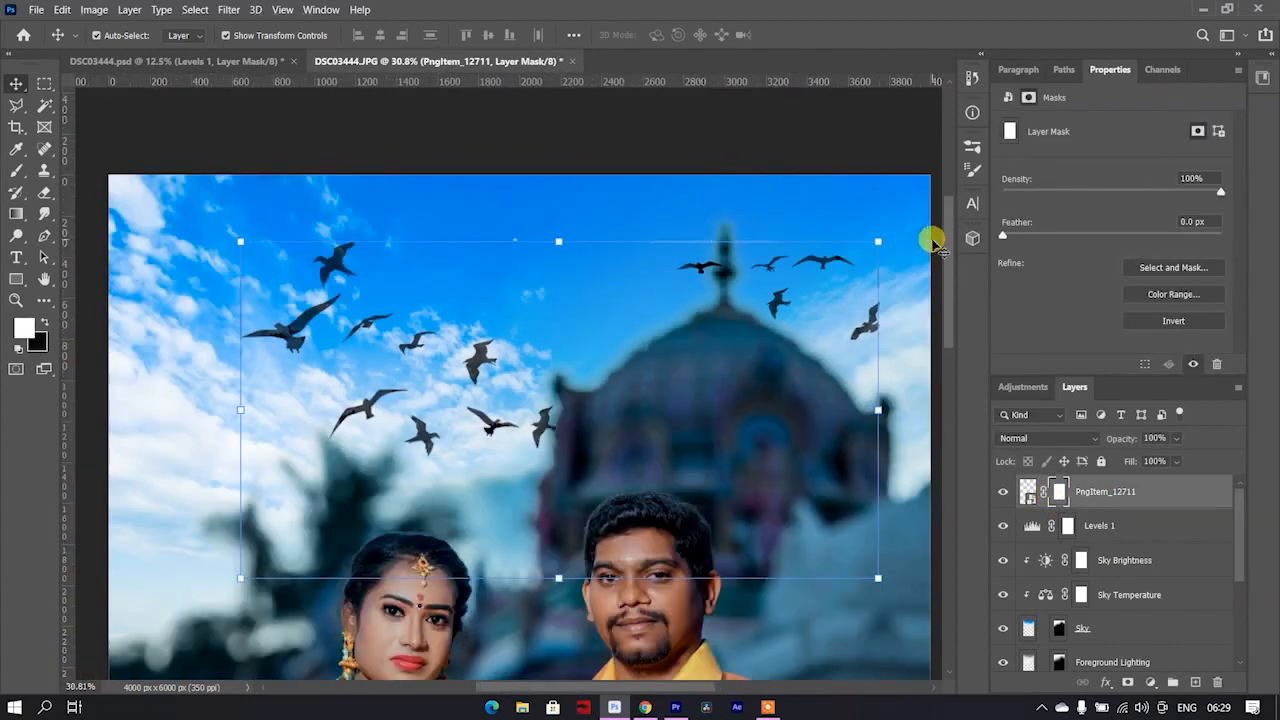
pyautogui.press('b')
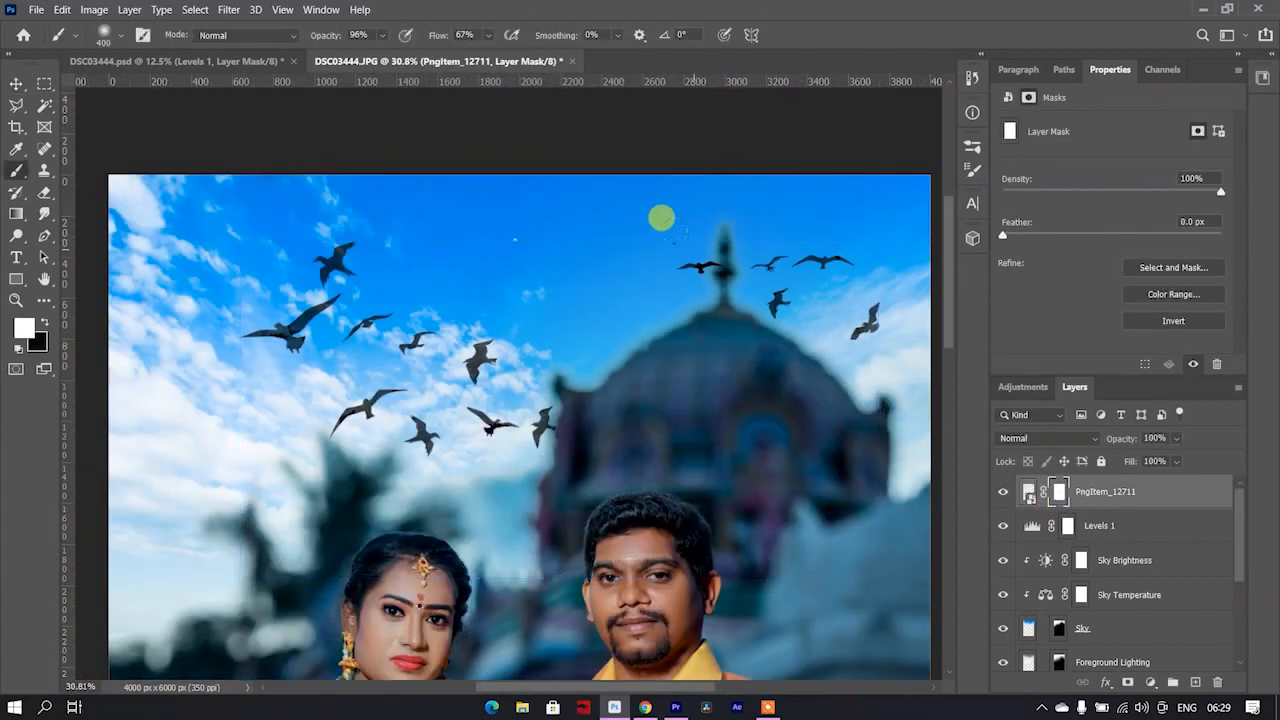
pyautogui.moveTo(670, 218); pyautogui.dragTo(681, 249)
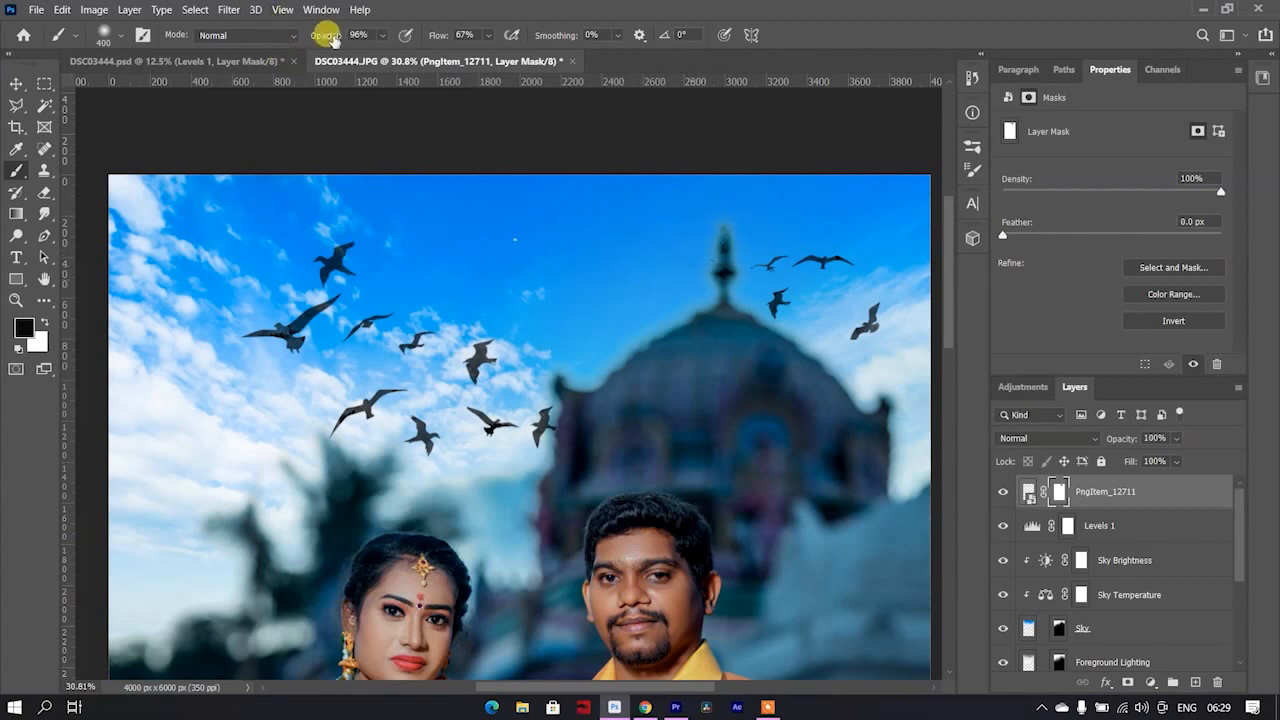
pyautogui.moveTo(334, 40)
pyautogui.mouseDown()
pyautogui.moveTo(455, 42)
pyautogui.moveTo(443, 50)
pyautogui.mouseUp()
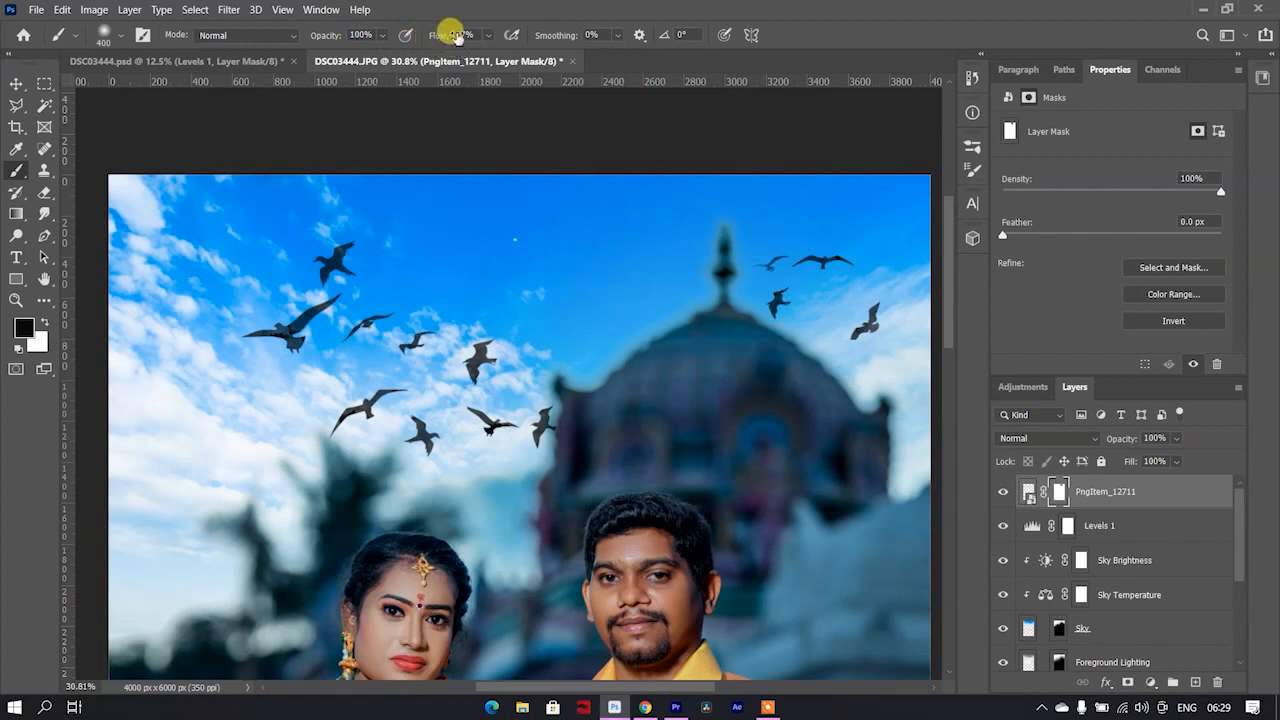
pyautogui.moveTo(720, 214); pyautogui.dragTo(738, 201)
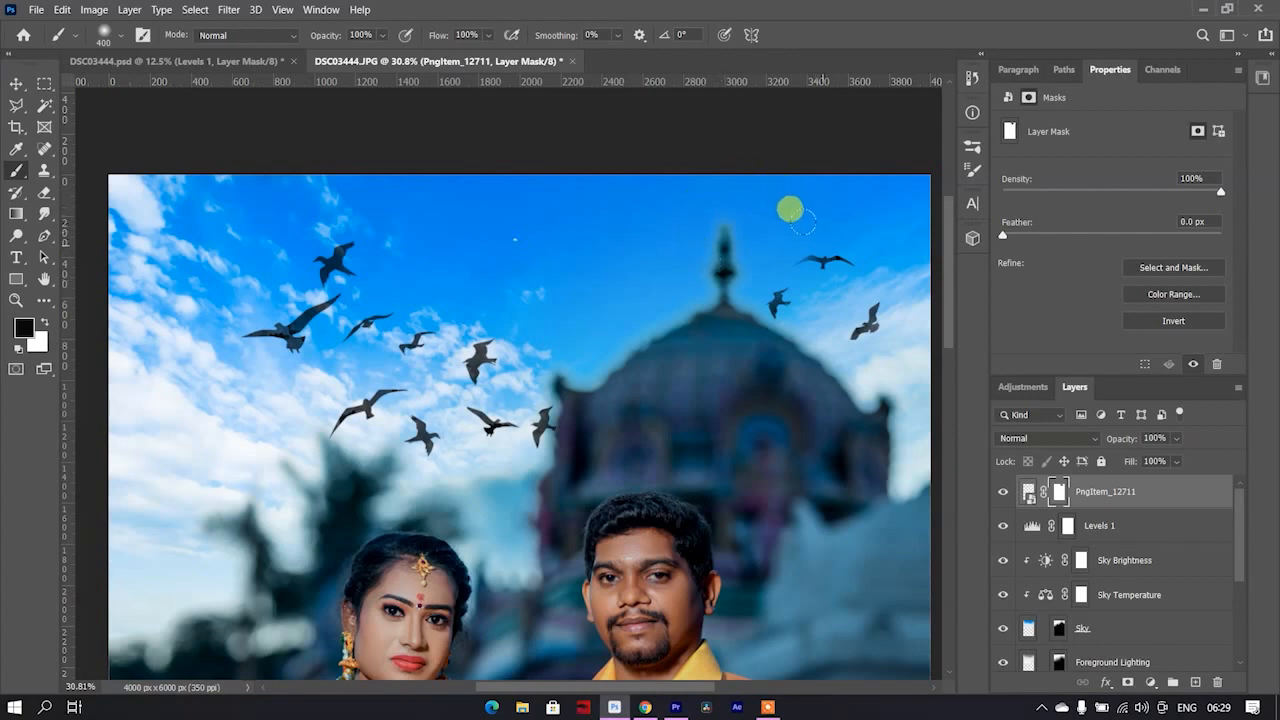
# - Reduce the Brush to size 125 and paint black on the mask over the faint remains of the bird beside the spire
pyautogui.press('x')
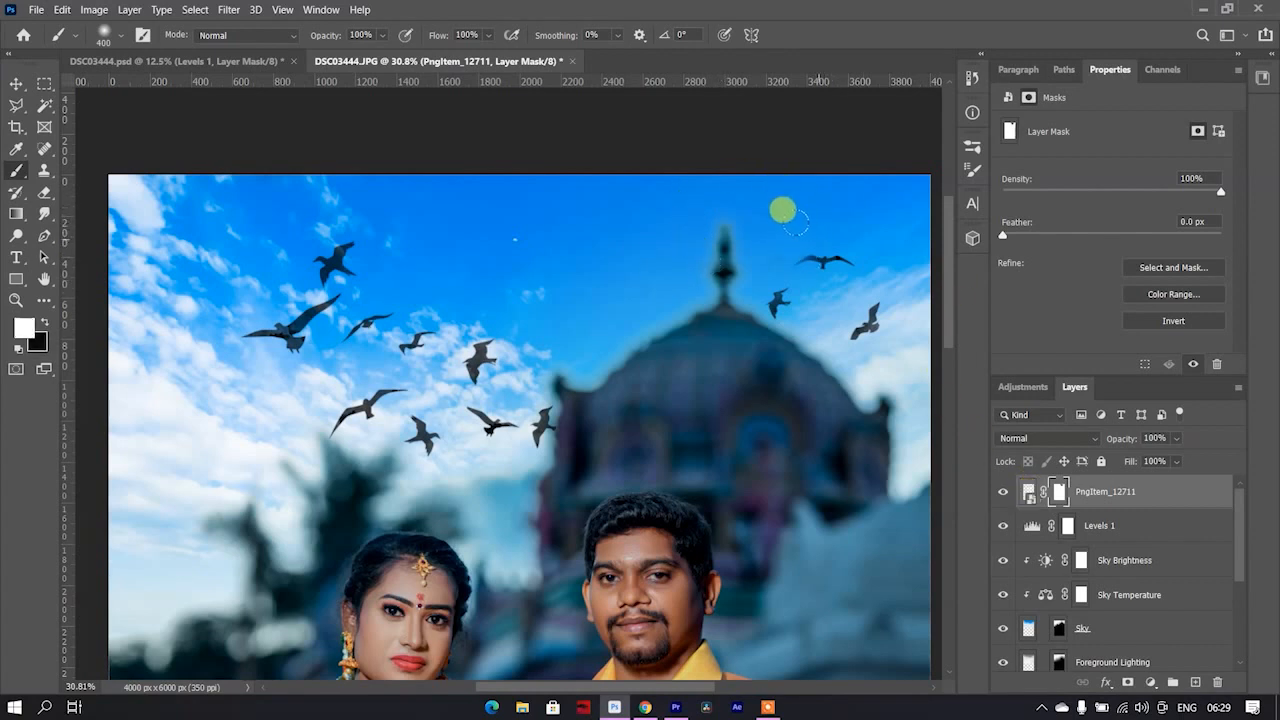
pyautogui.scroll(7, 799, 194)
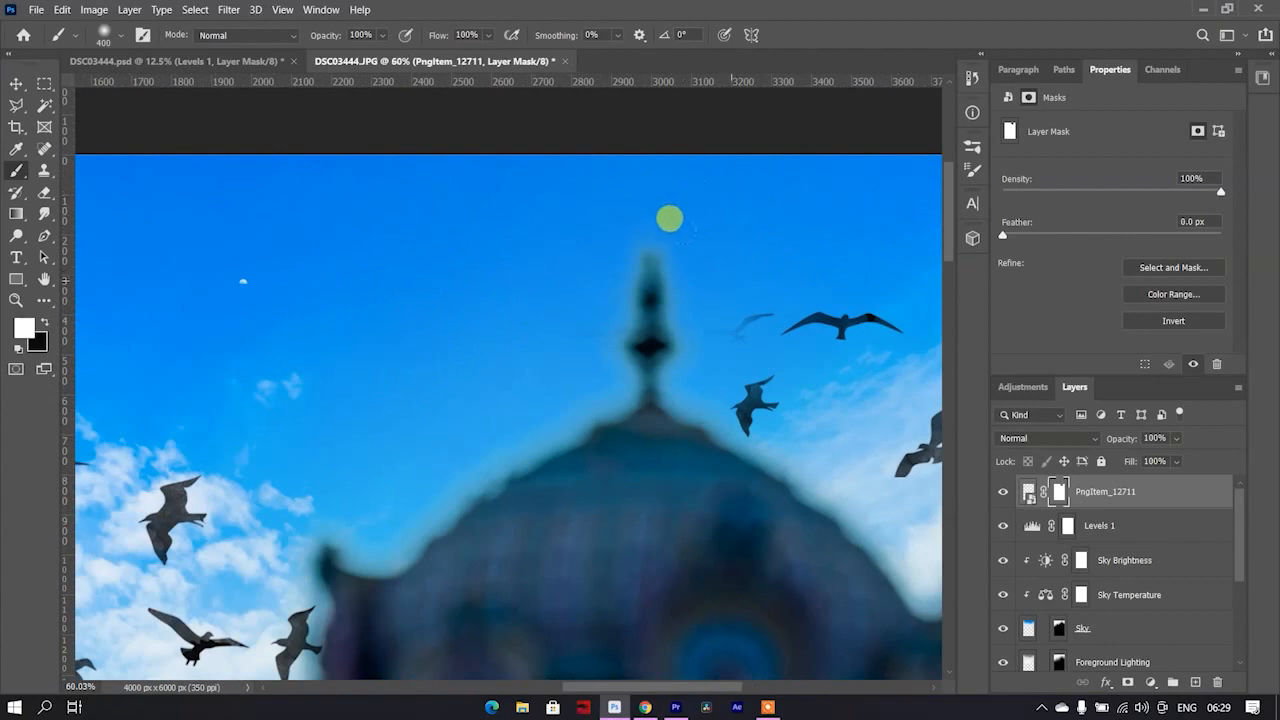
pyautogui.press('[')
pyautogui.press('[')
pyautogui.press('[')
pyautogui.press('[')
pyautogui.press('[')
pyautogui.press('x')
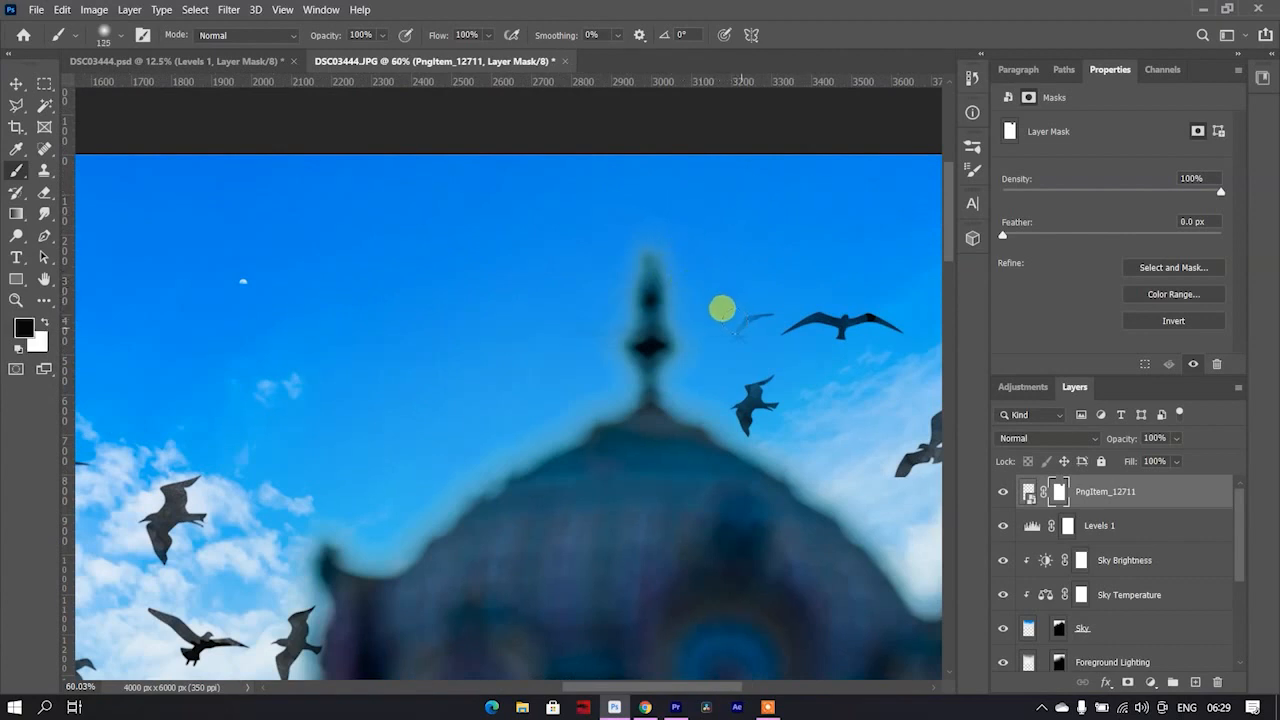
pyautogui.moveTo(717, 312)
pyautogui.mouseDown()
pyautogui.moveTo(736, 282)
pyautogui.moveTo(697, 328)
pyautogui.mouseUp()
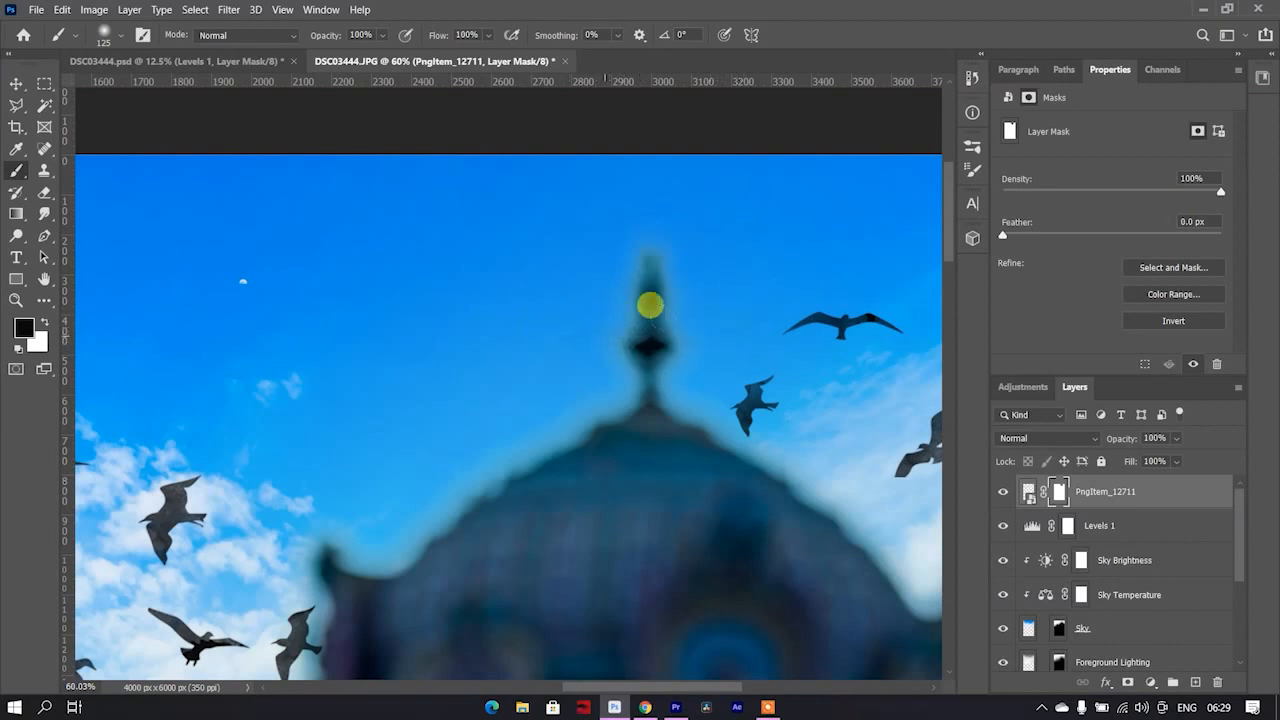
pyautogui.press('x')
pyautogui.scroll(-2, 620, 303)
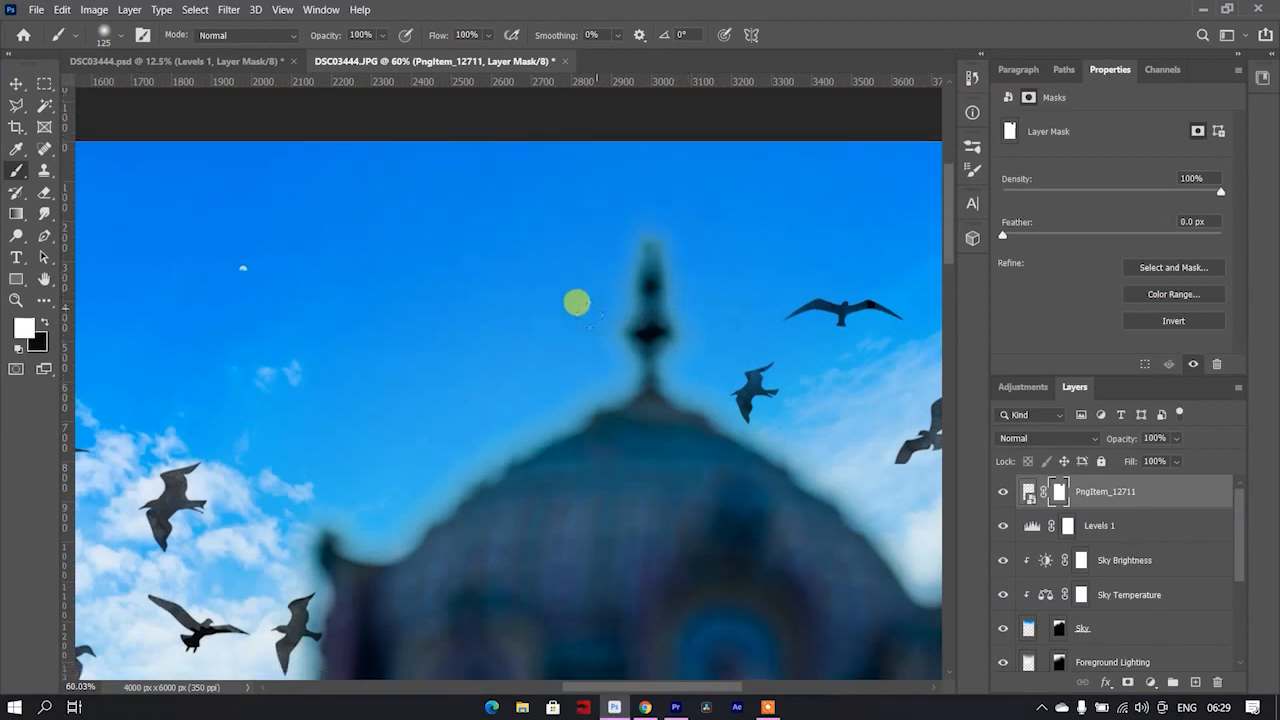
pyautogui.scroll(-6, 545, 292)
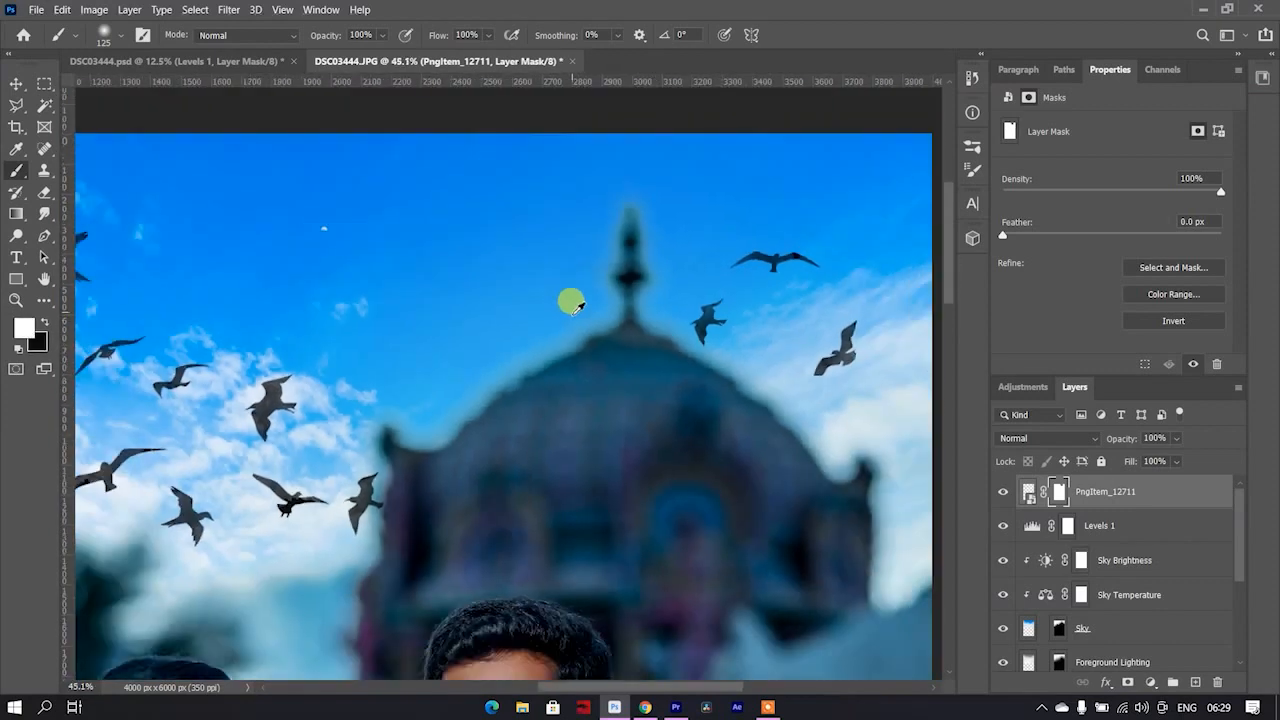
# - Erase the birds over the clouds on the PngItem_12711 artwork, keeping only the two large upper ones and those near the temple
pyautogui.scroll(3, 355, 275)
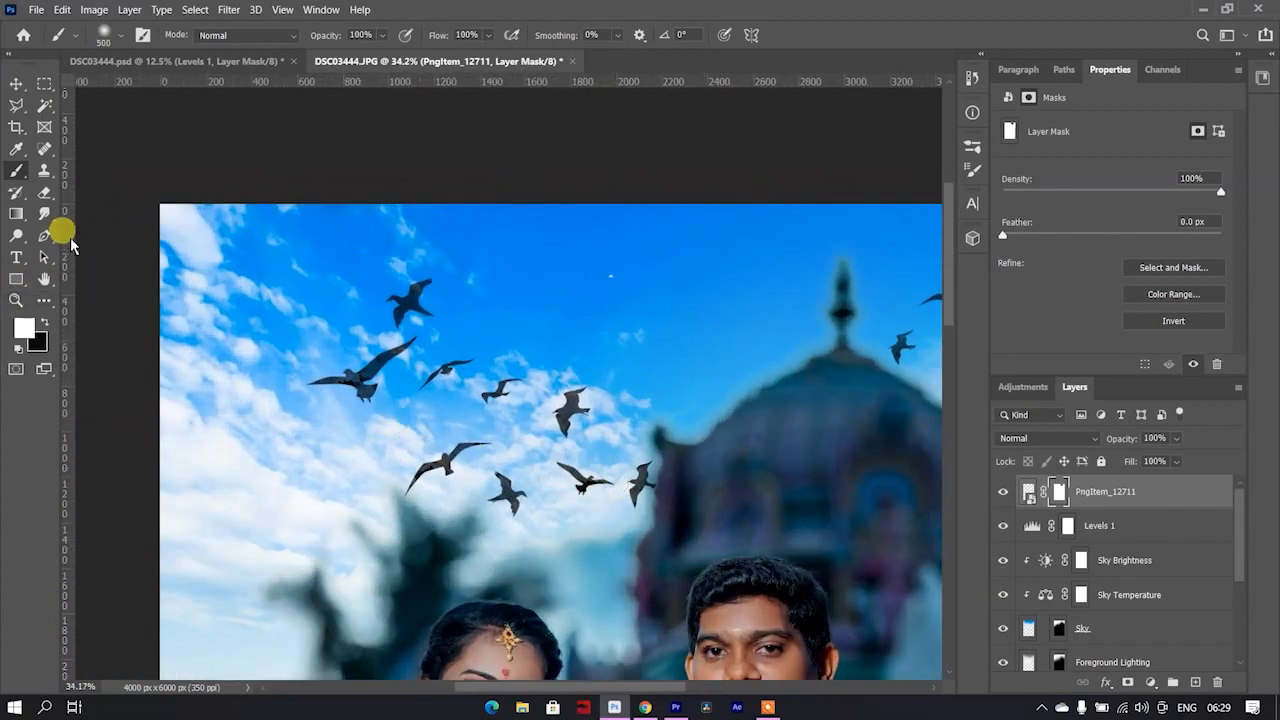
pyautogui.click(45, 190)
pyautogui.press('[')
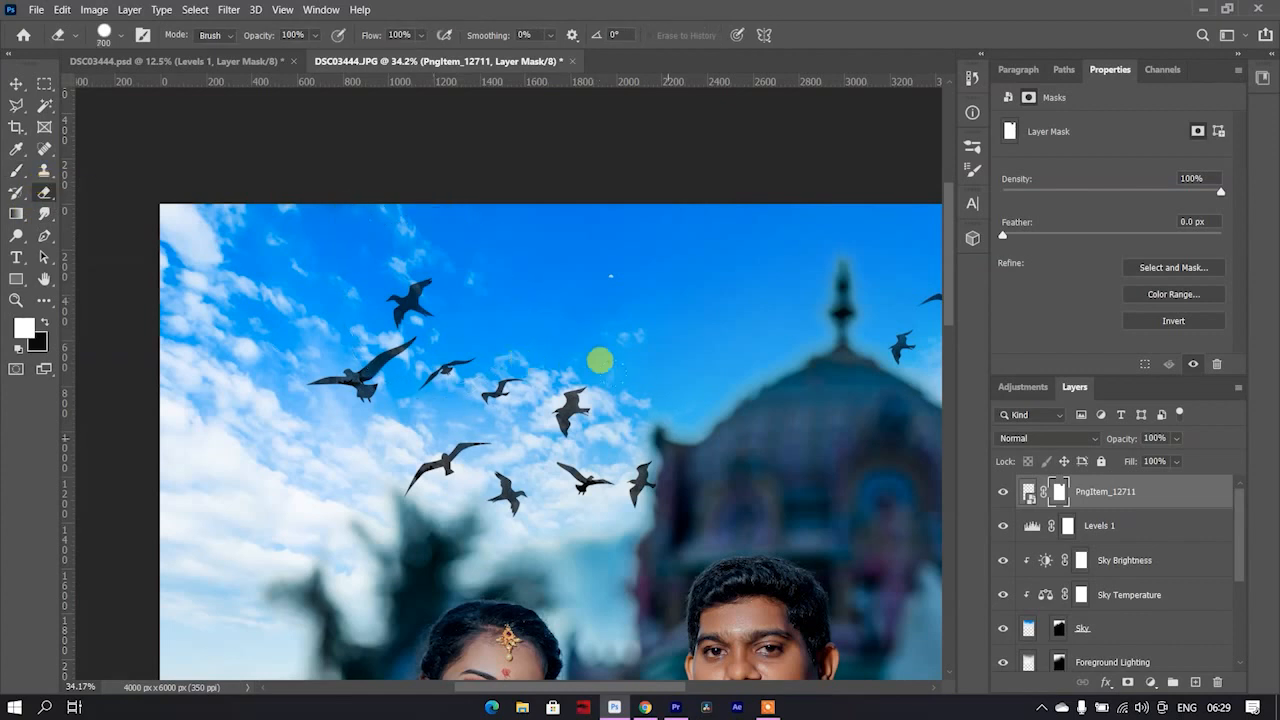
pyautogui.click(1033, 497)
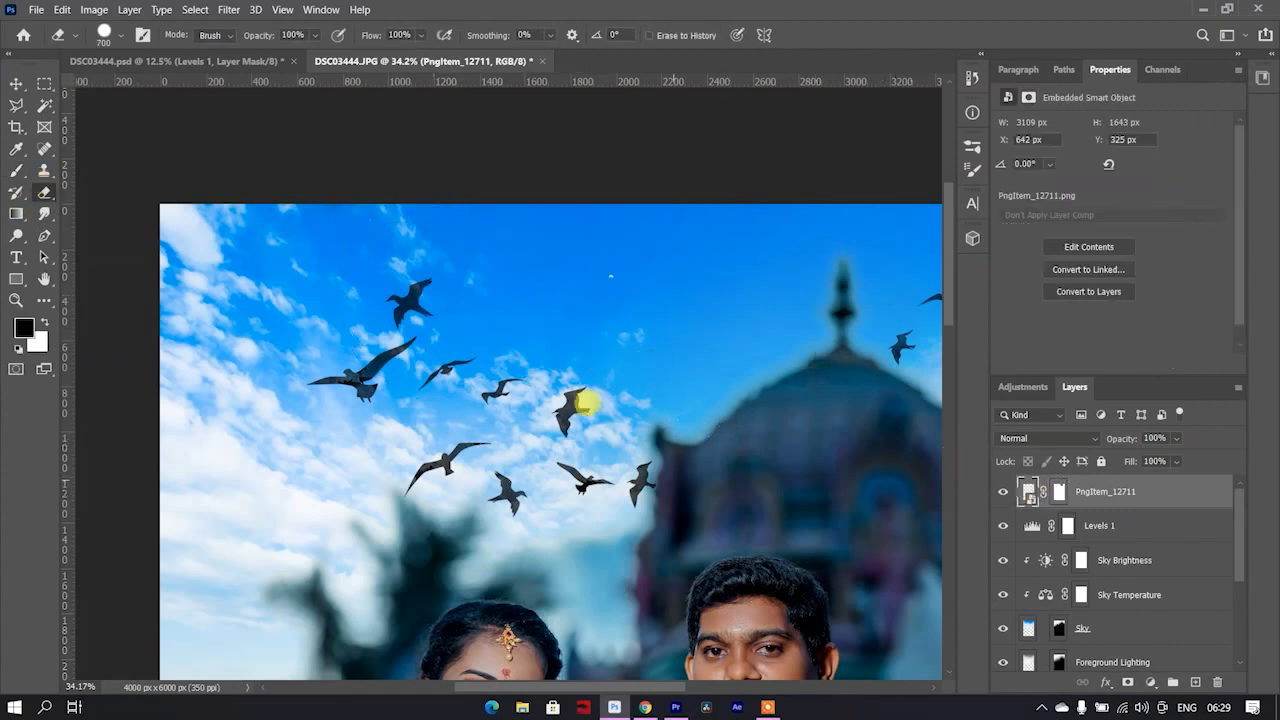
pyautogui.moveTo(665, 484); pyautogui.dragTo(520, 493)
pyautogui.moveTo(440, 413); pyautogui.dragTo(396, 428)
pyautogui.press(']')
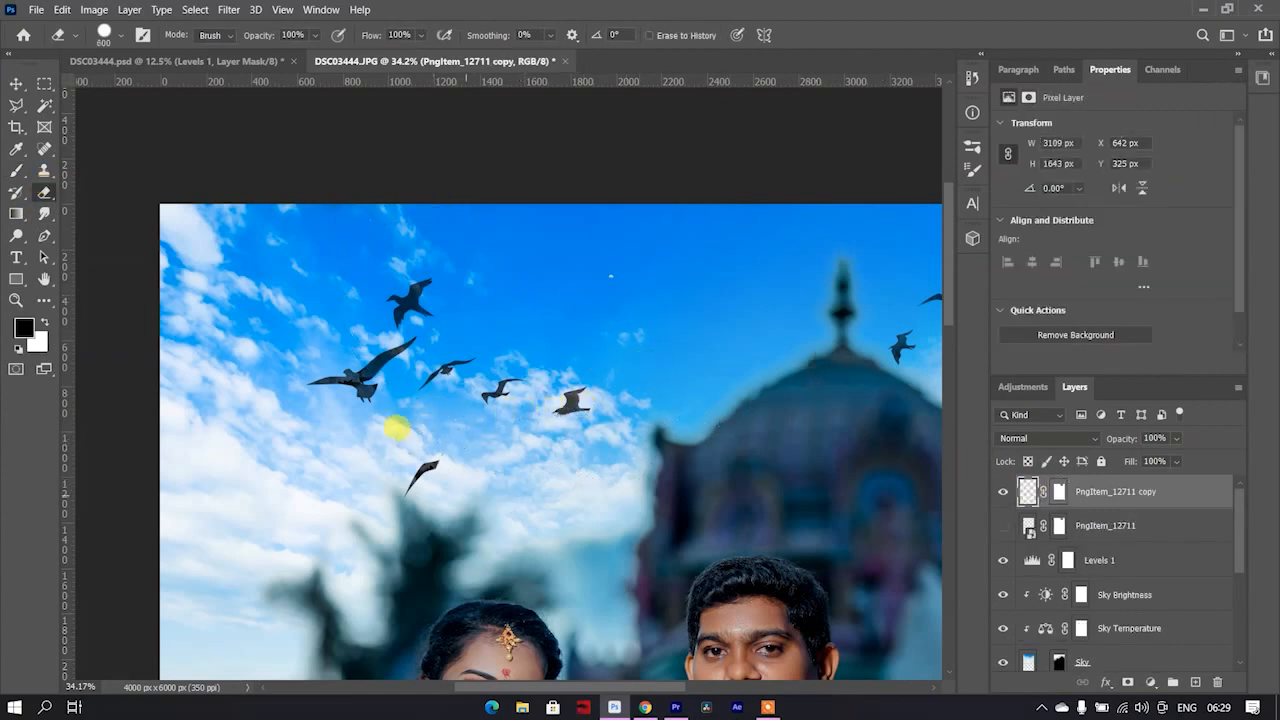
pyautogui.moveTo(528, 430)
pyautogui.mouseDown()
pyautogui.moveTo(560, 367)
pyautogui.moveTo(469, 397)
pyautogui.moveTo(480, 366)
pyautogui.mouseUp()
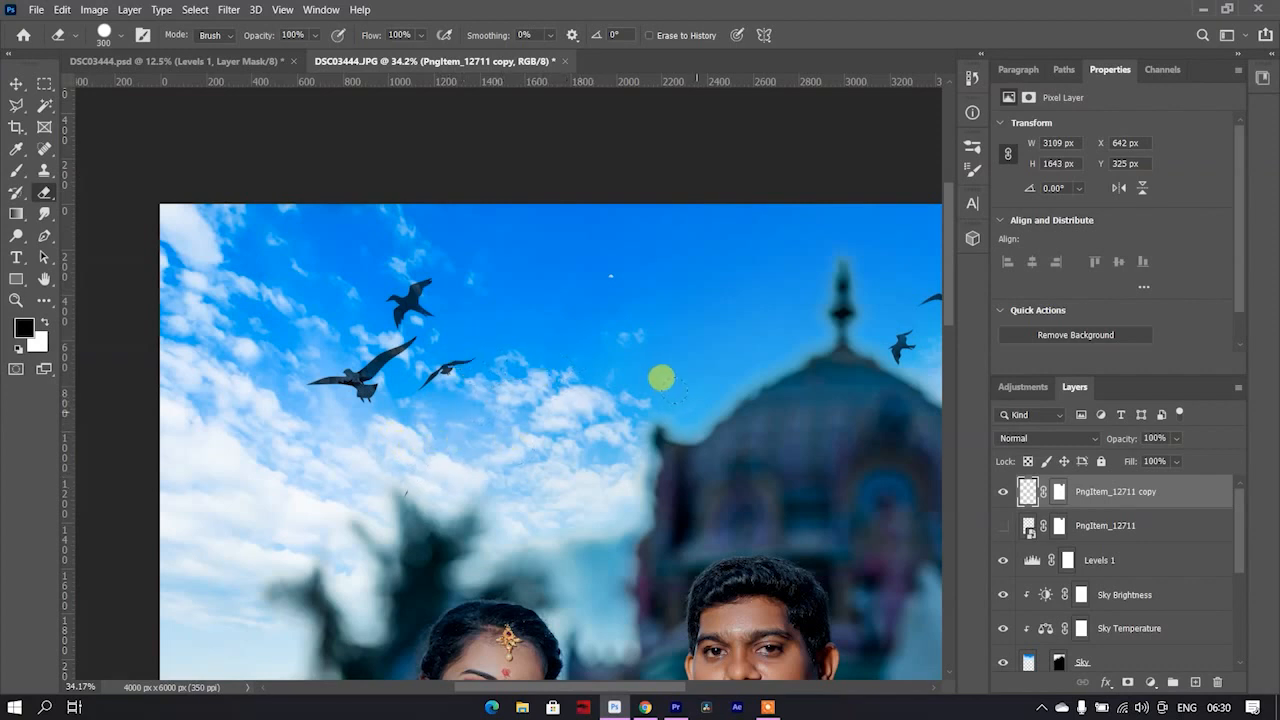
pyautogui.scroll(-2, 660, 374)
pyautogui.scroll(-2, 652, 373)
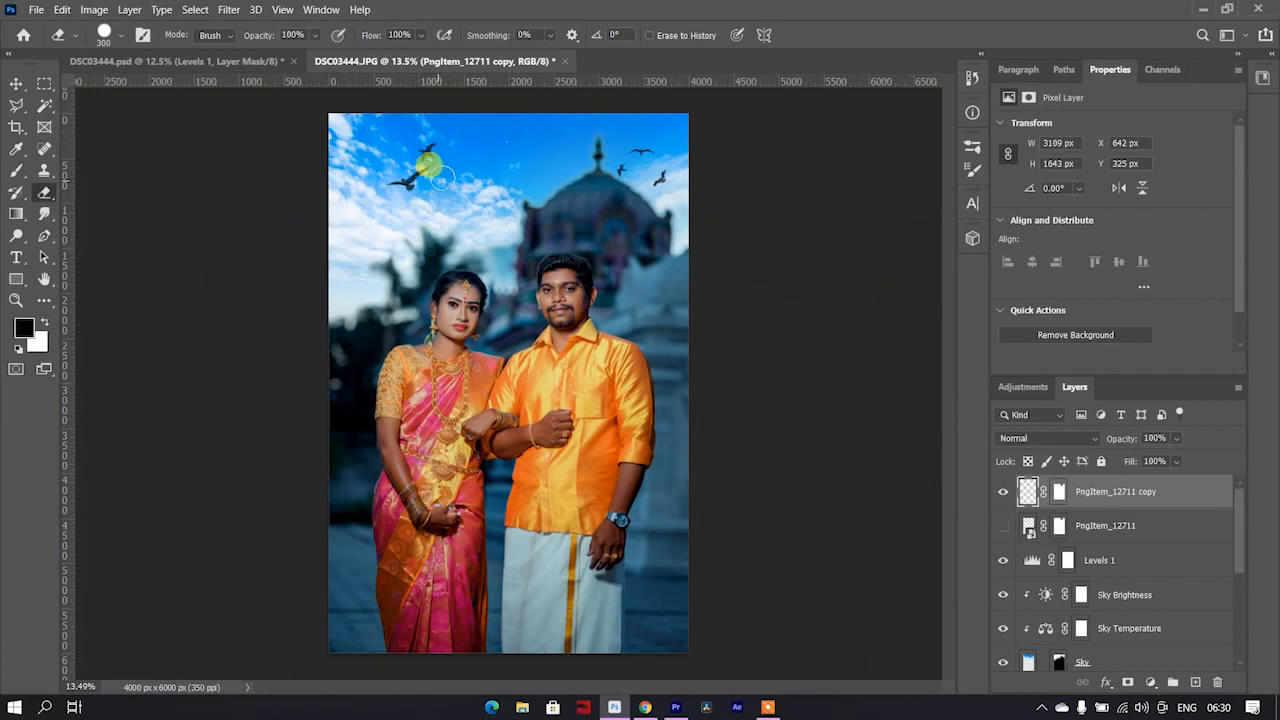
pyautogui.scroll(-1, 577, 243)
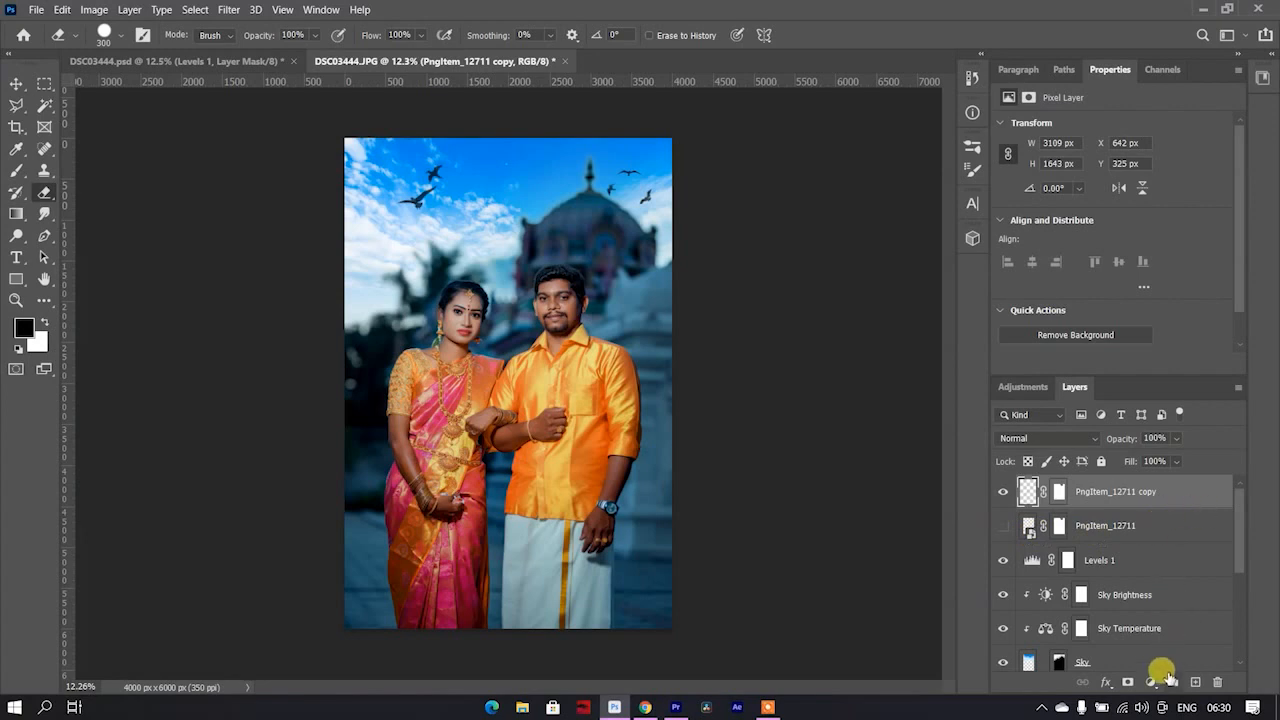
# - Add a Solid Color fill layer above the birds with the red colour cb0101
pyautogui.click(1151, 683)
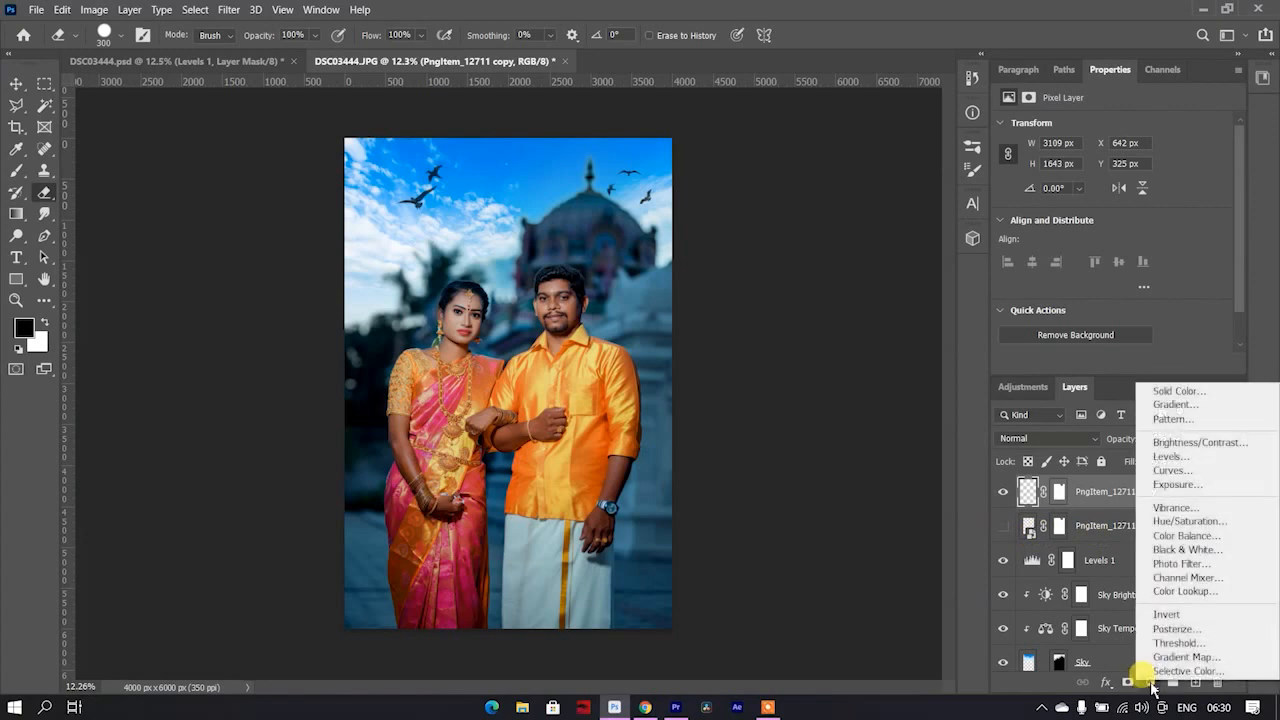
pyautogui.click(1236, 388)
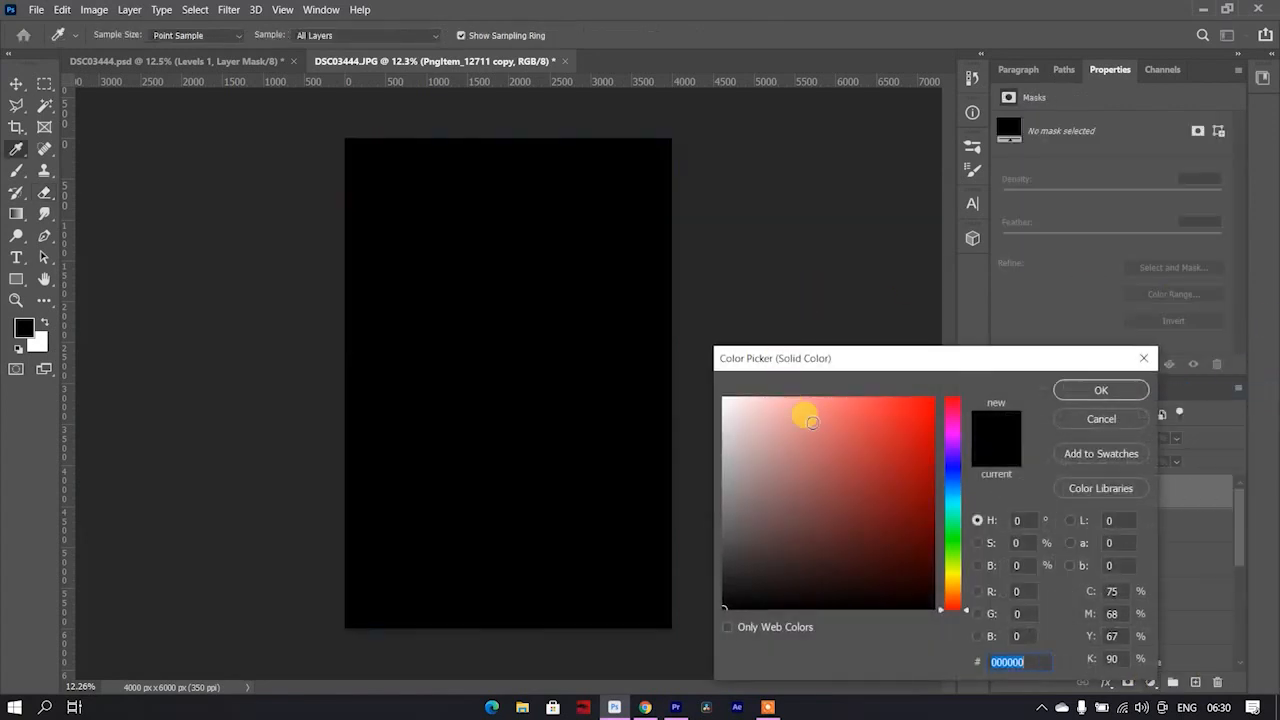
pyautogui.press('BackSpace')
pyautogui.rightClick(1038, 664)
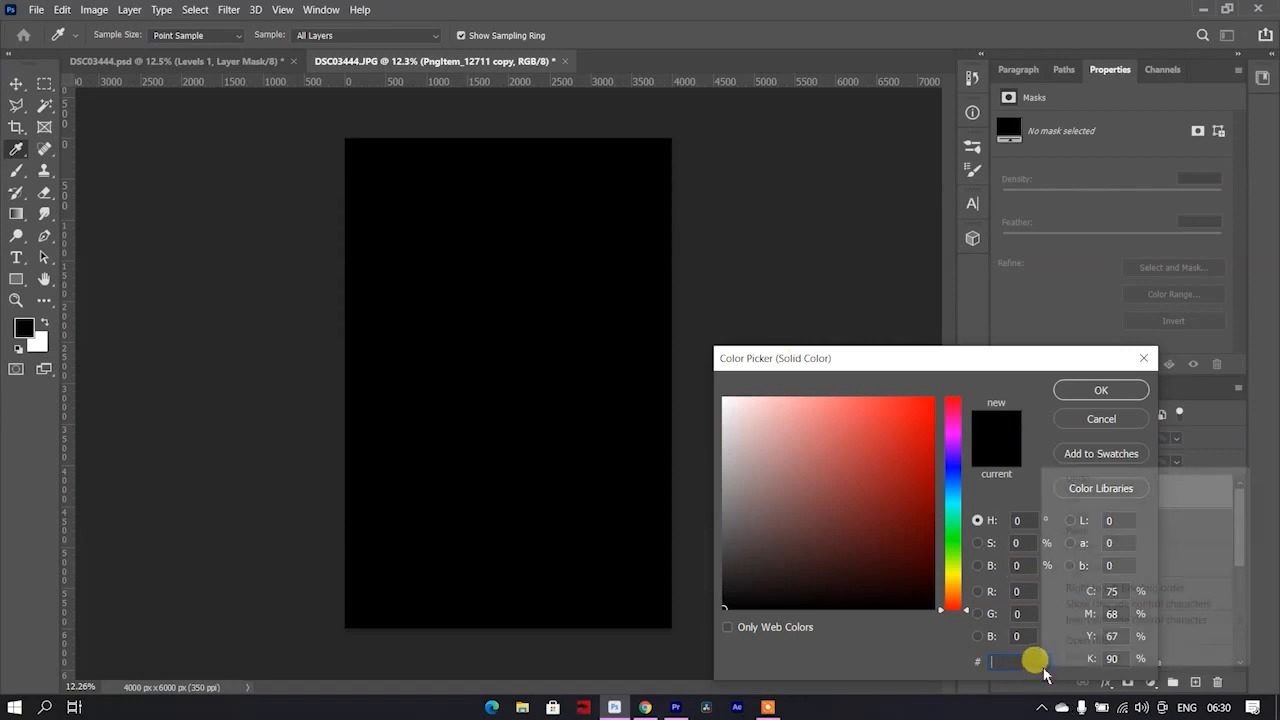
pyautogui.click(1117, 538)
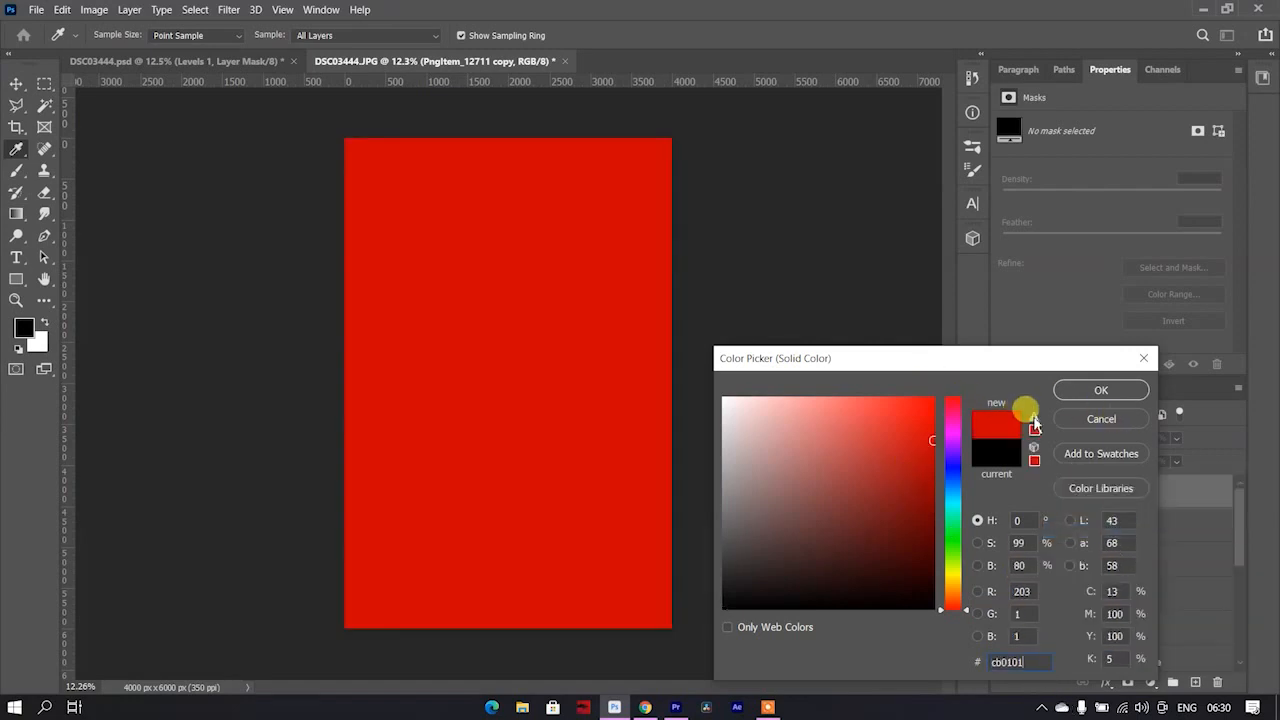
pyautogui.click(1118, 394)
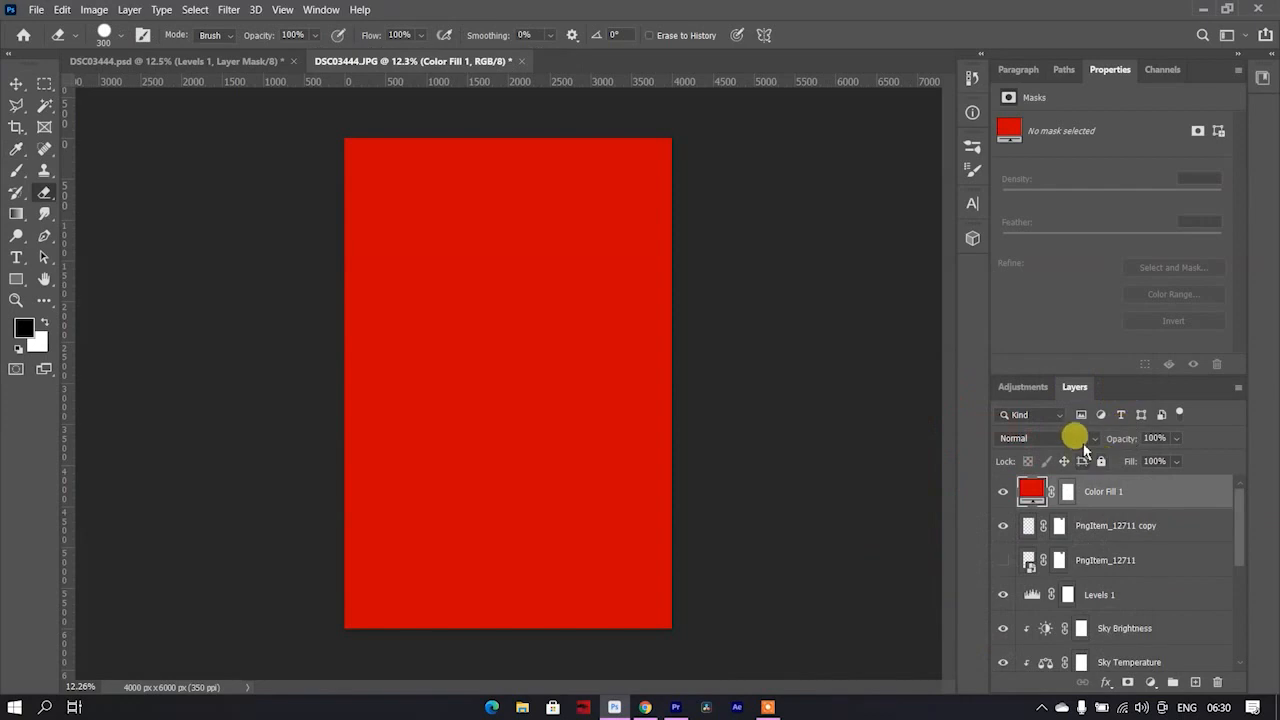
# - Blend the red Color Fill 1 layer in Screen mode at 29% opacity and compare the image with and without it
pyautogui.click(1075, 438)
pyautogui.click(1080, 411)
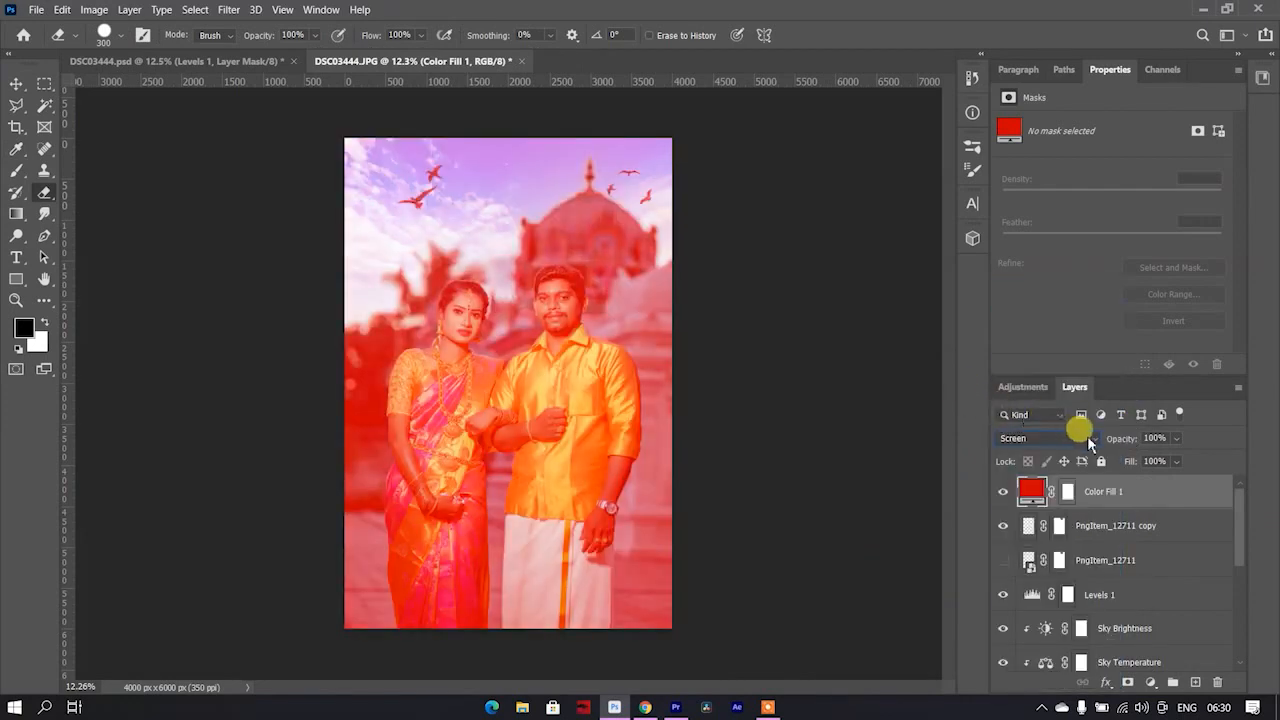
pyautogui.moveTo(1117, 446); pyautogui.dragTo(1128, 440)
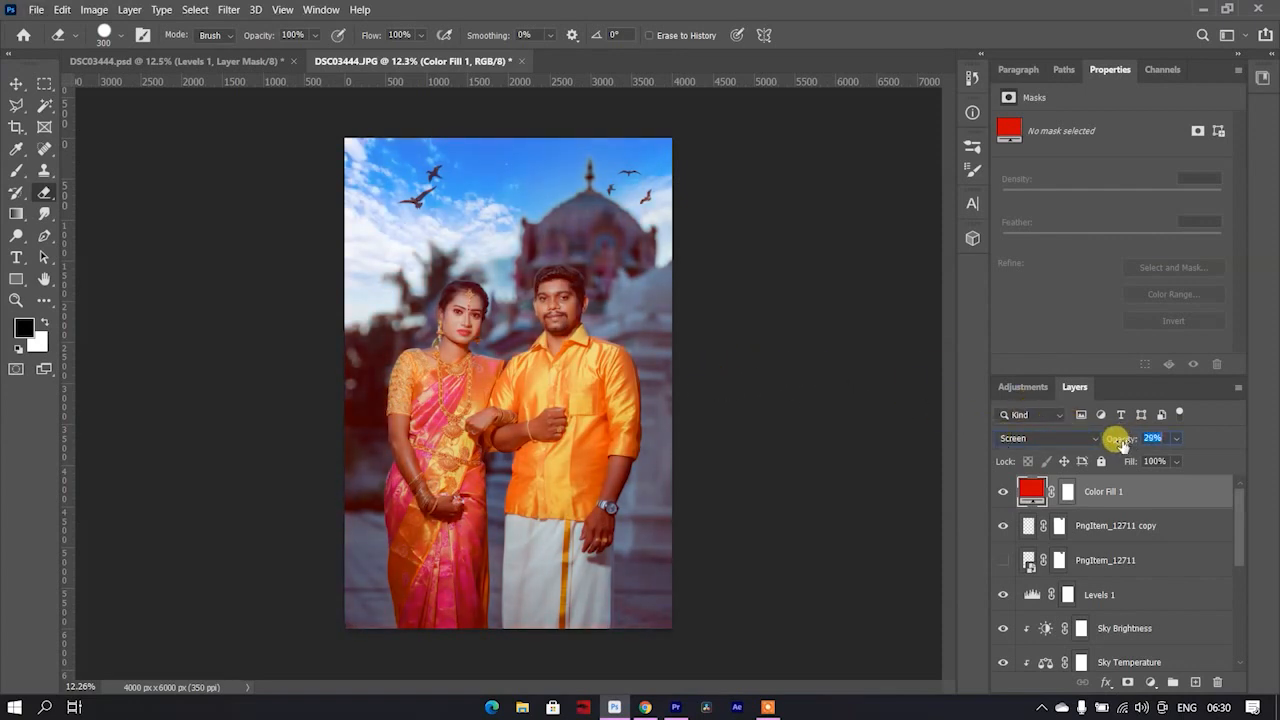
pyautogui.click(1003, 491)
pyautogui.click(1003, 491)
pyautogui.click(1003, 491)
pyautogui.click(1003, 491)
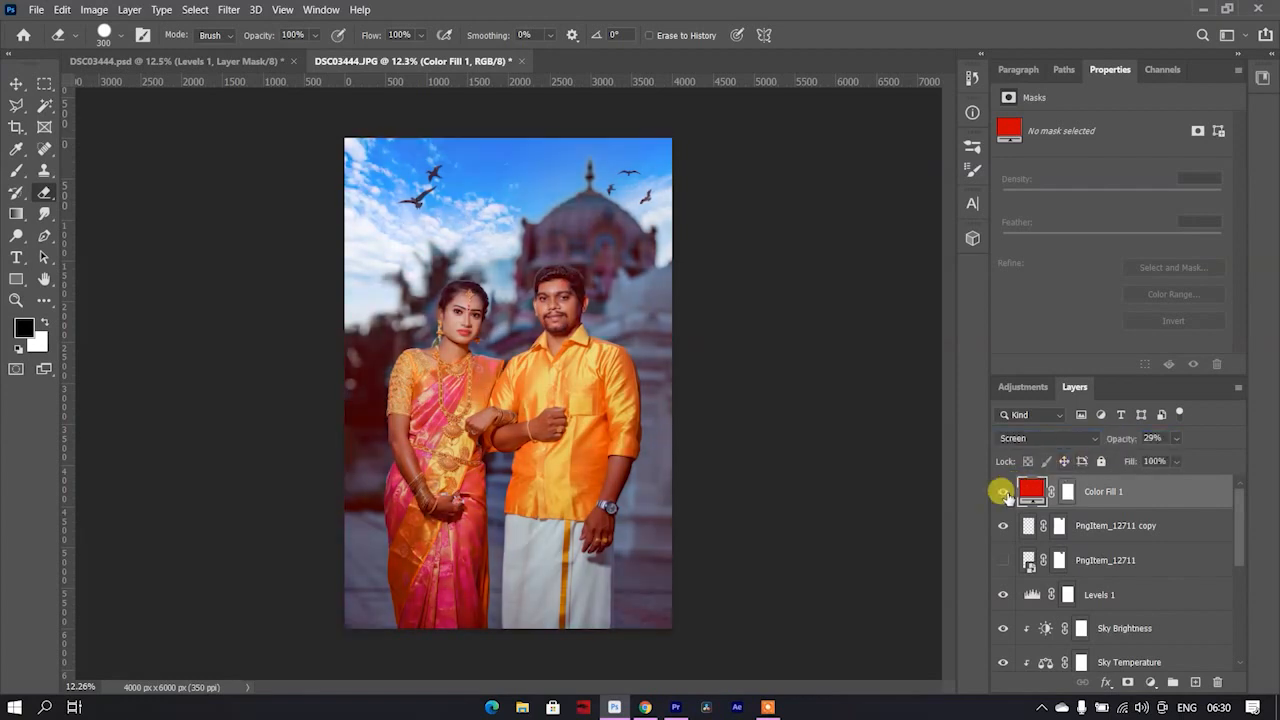
pyautogui.scroll(2, 513, 186)
pyautogui.scroll(-2, 680, 163)
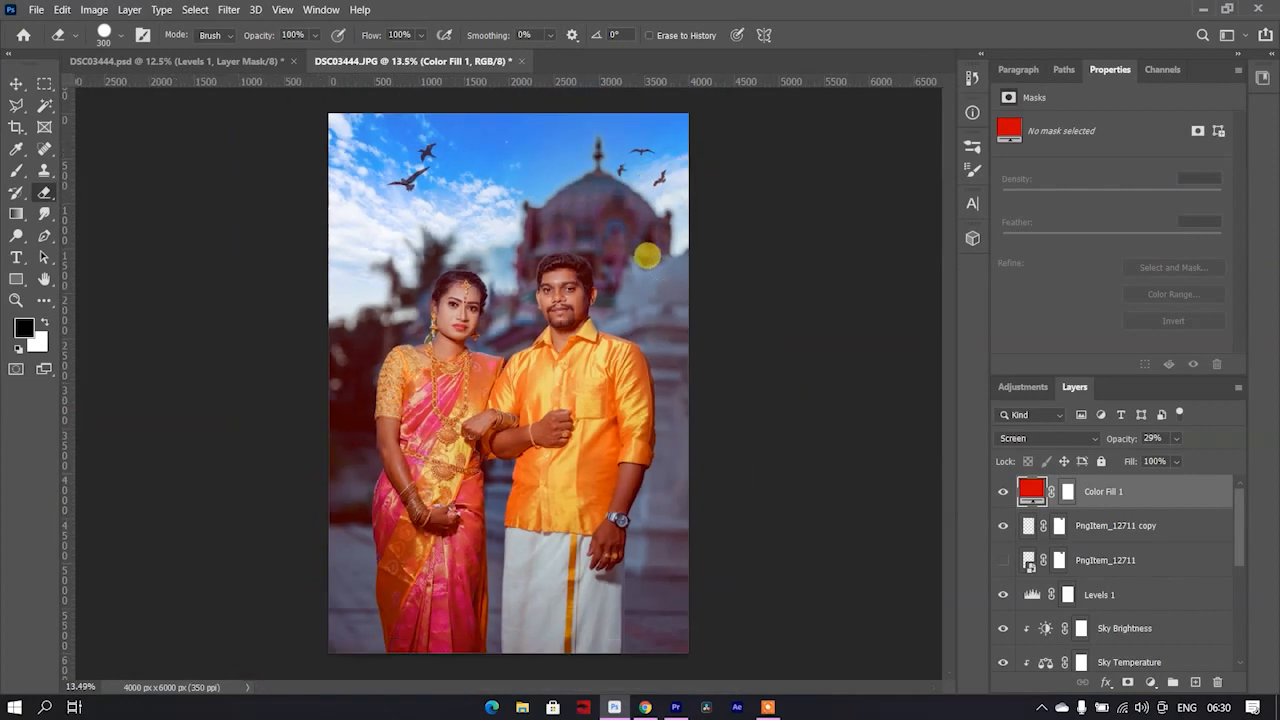
# - Add a new layer above Layer 1 and paint a soft white glow beside the temple with the Brush at size 1200 and 71% flow
pyautogui.scroll(-5, 1165, 540)
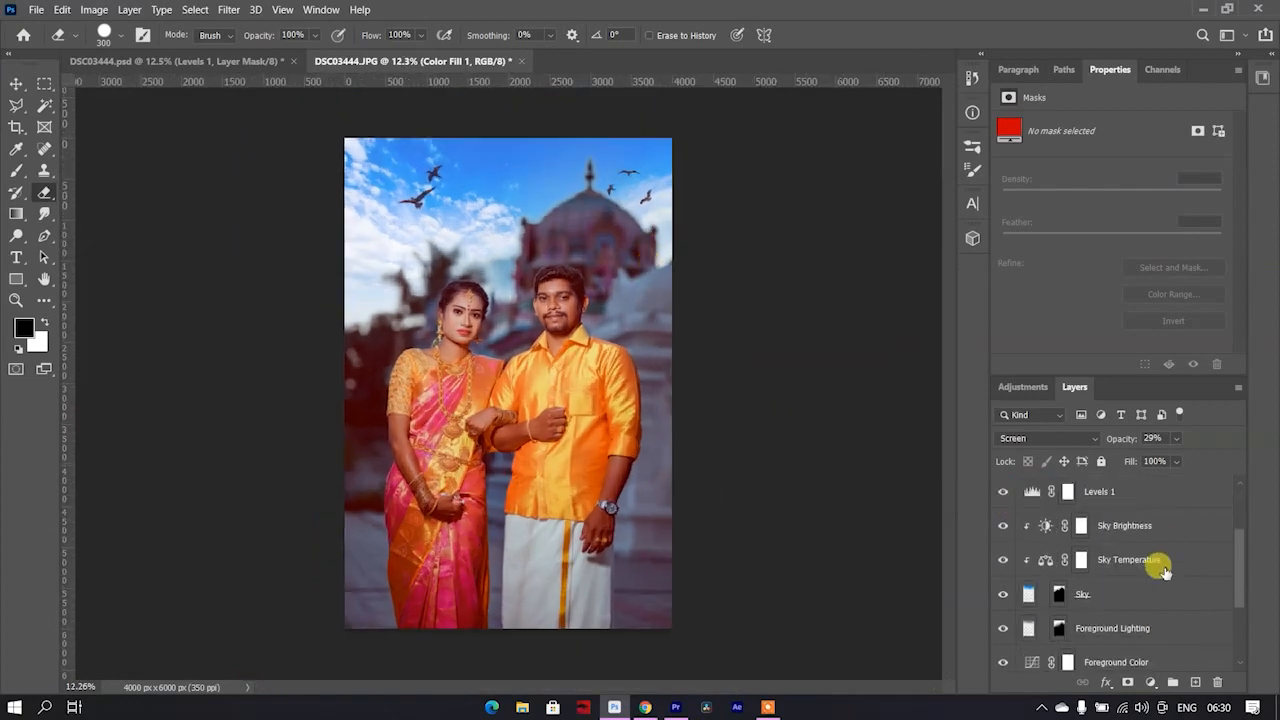
pyautogui.click(1170, 606)
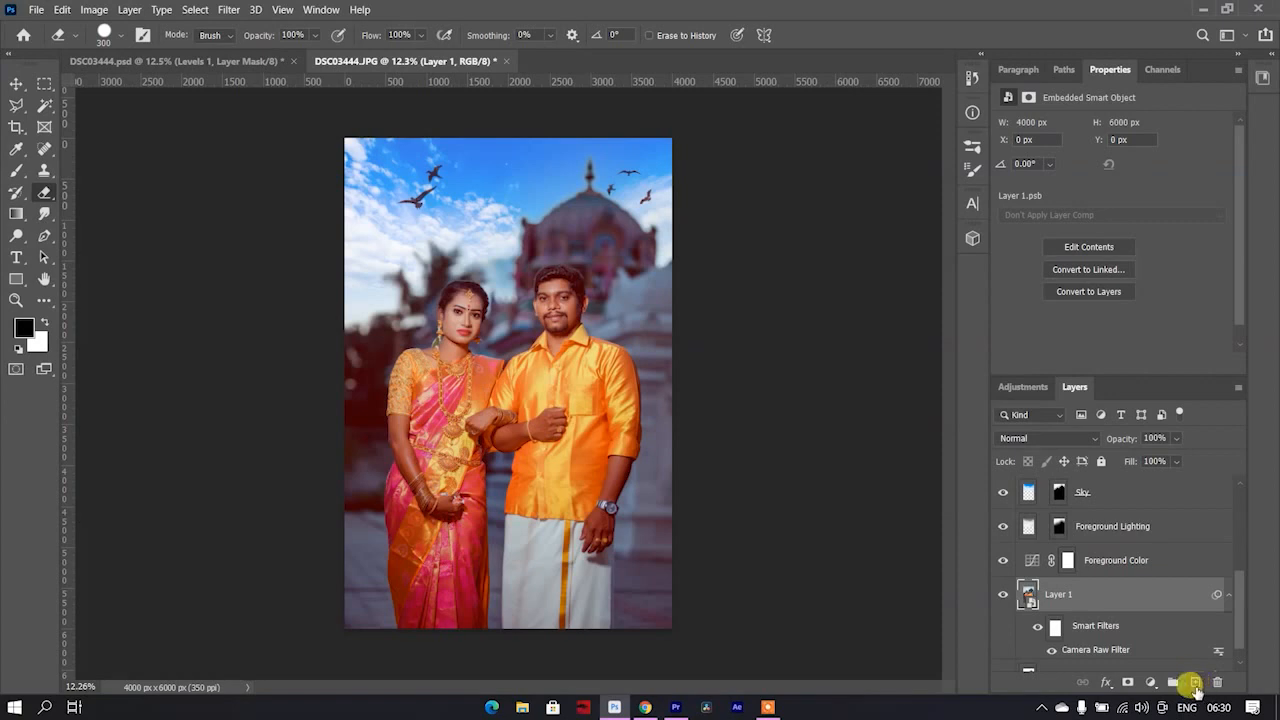
pyautogui.click(1195, 683)
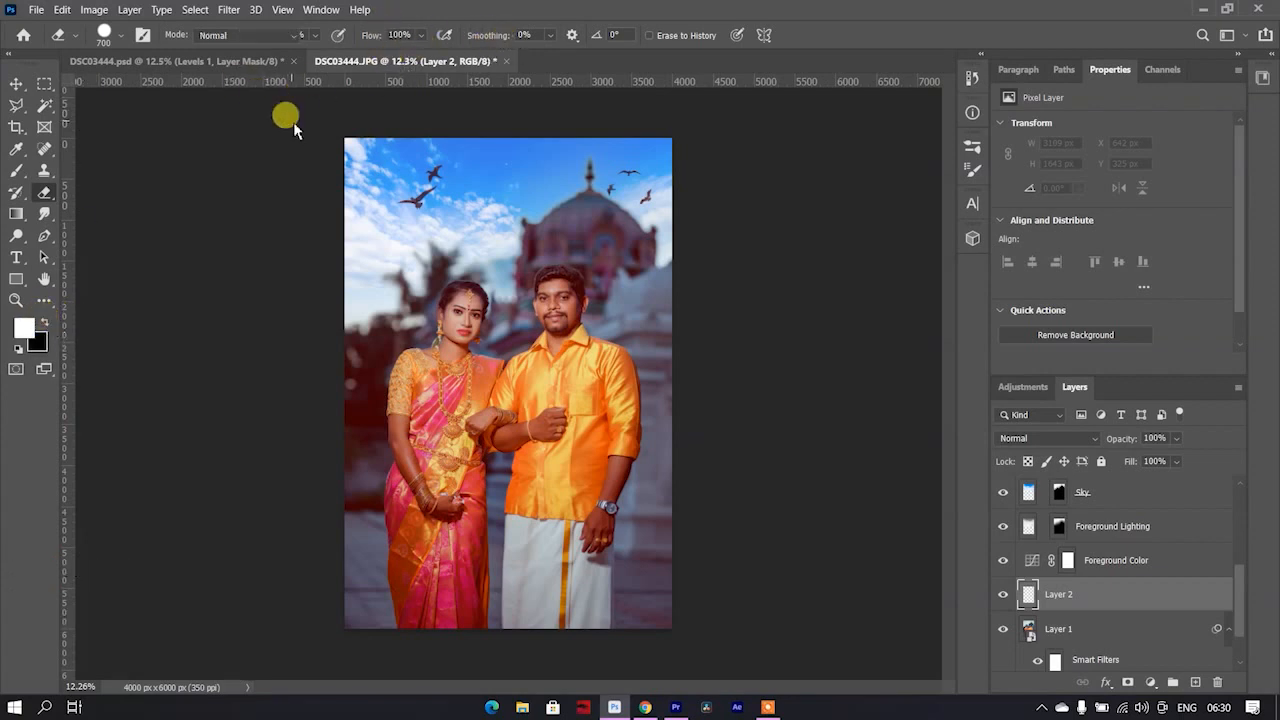
pyautogui.press('b')
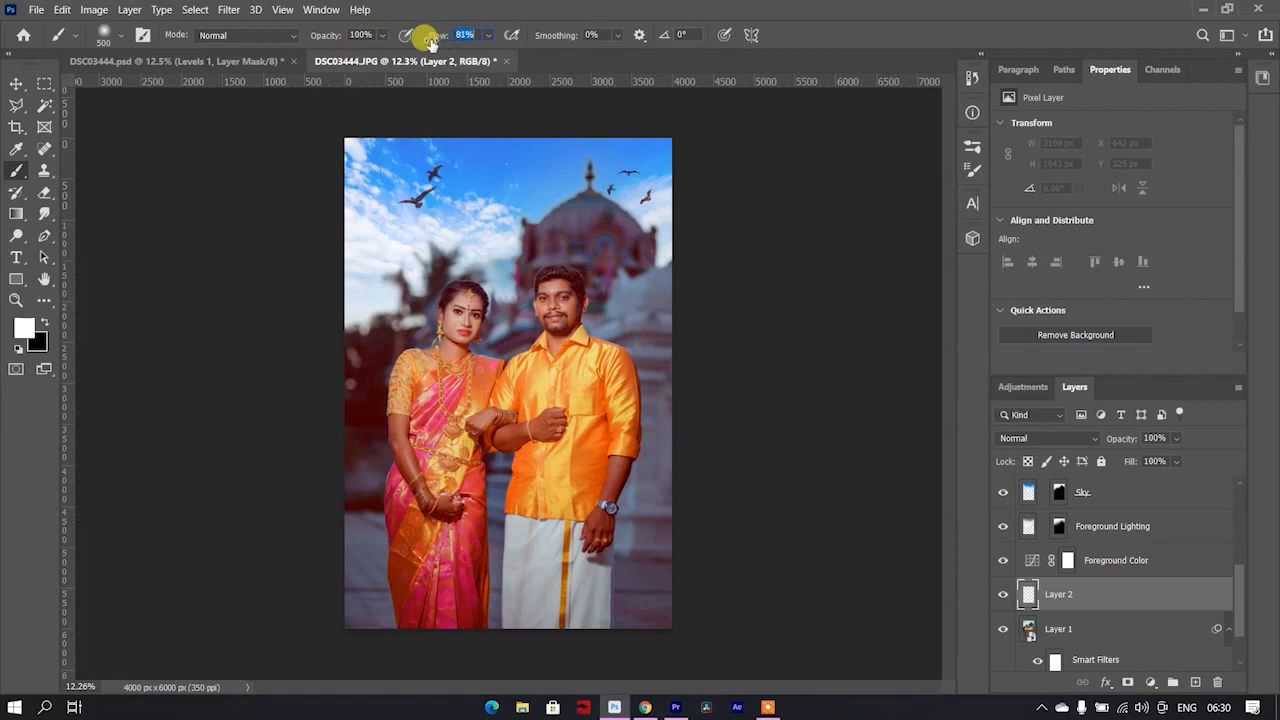
pyautogui.moveTo(420, 46); pyautogui.dragTo(417, 46)
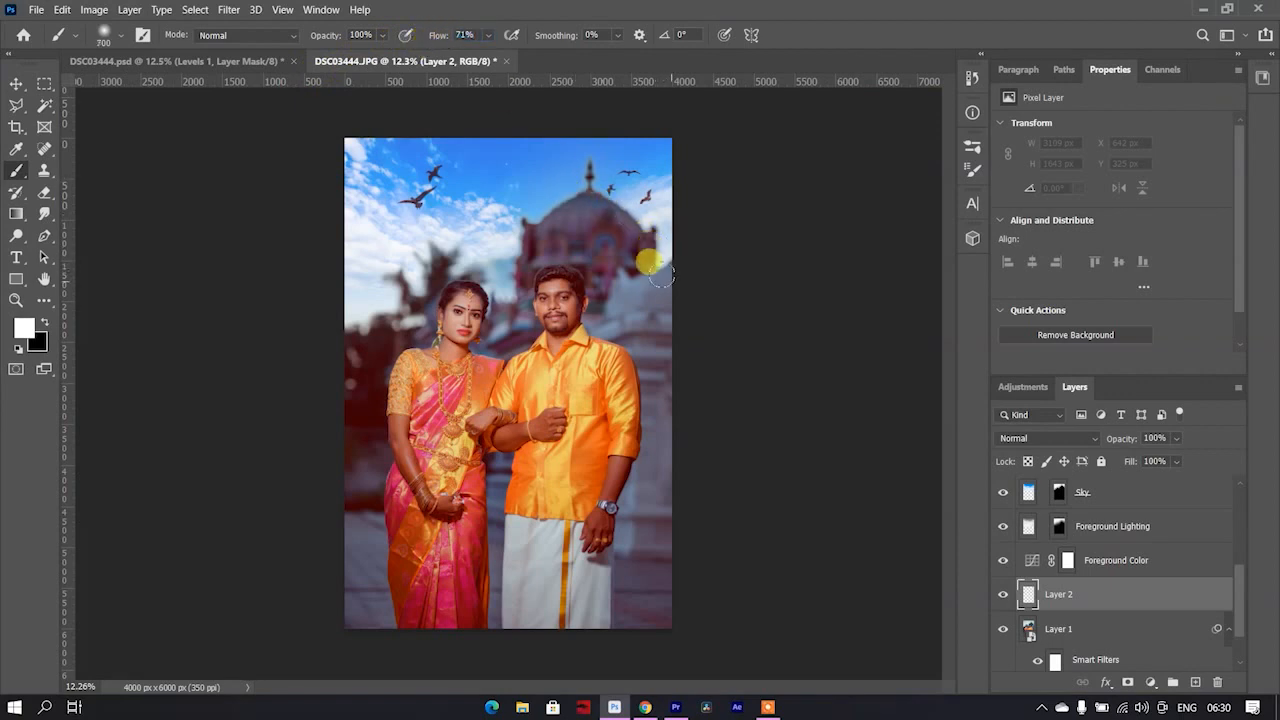
pyautogui.moveTo(625, 268)
pyautogui.mouseDown()
pyautogui.moveTo(614, 266)
pyautogui.moveTo(709, 275)
pyautogui.mouseUp()
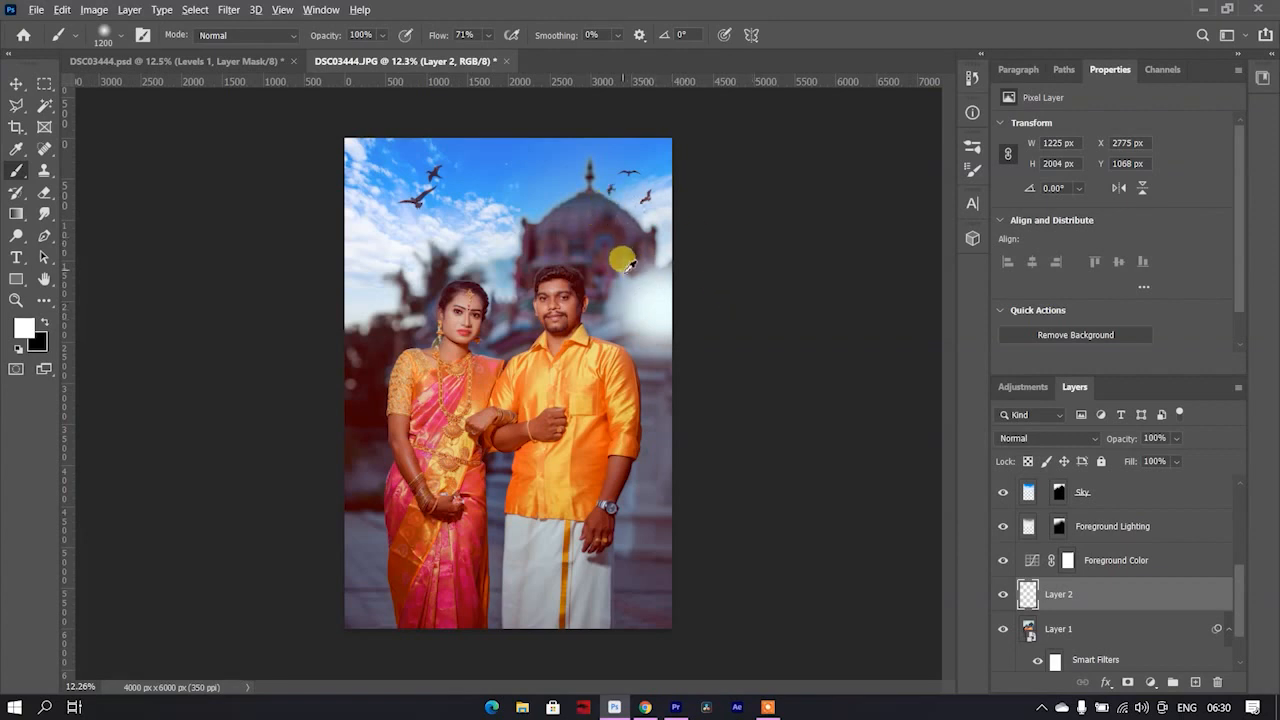
# - Paint black on the Color Fill 1 mask over the woman's face with the Brush reduced to size 500
pyautogui.scroll(5, 486, 289)
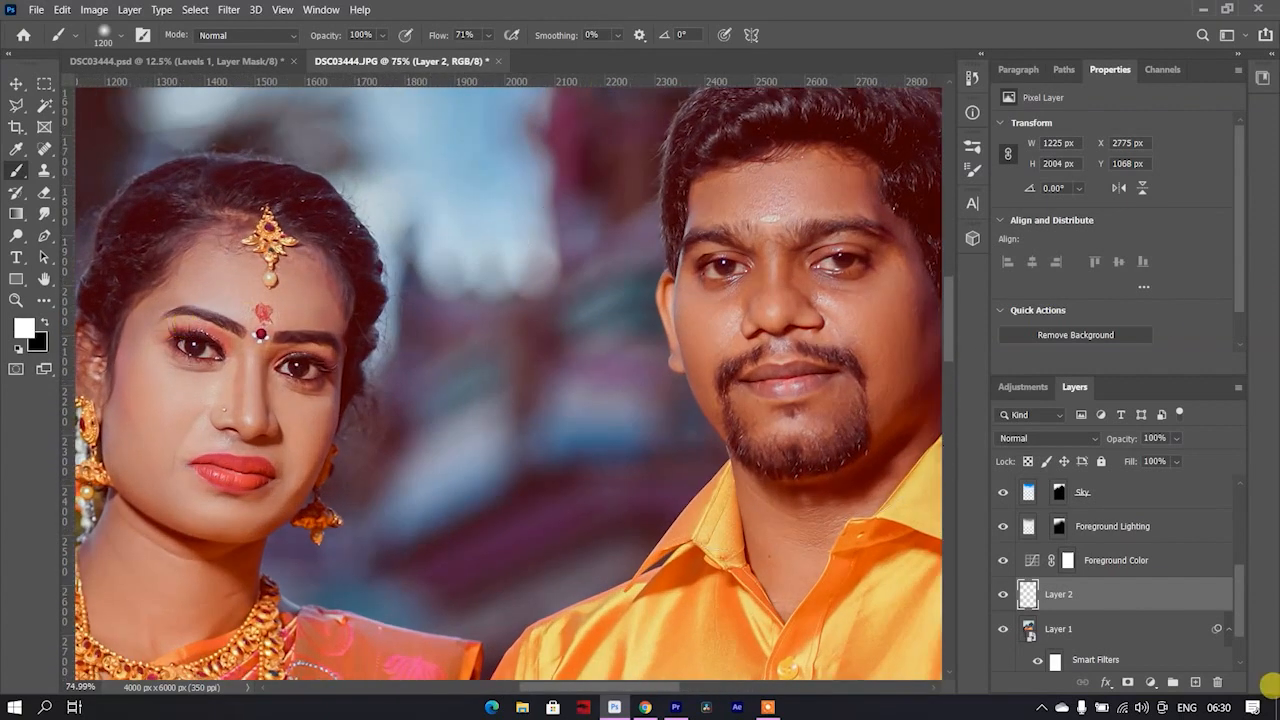
pyautogui.scroll(5, 1110, 560)
pyautogui.click(1043, 493)
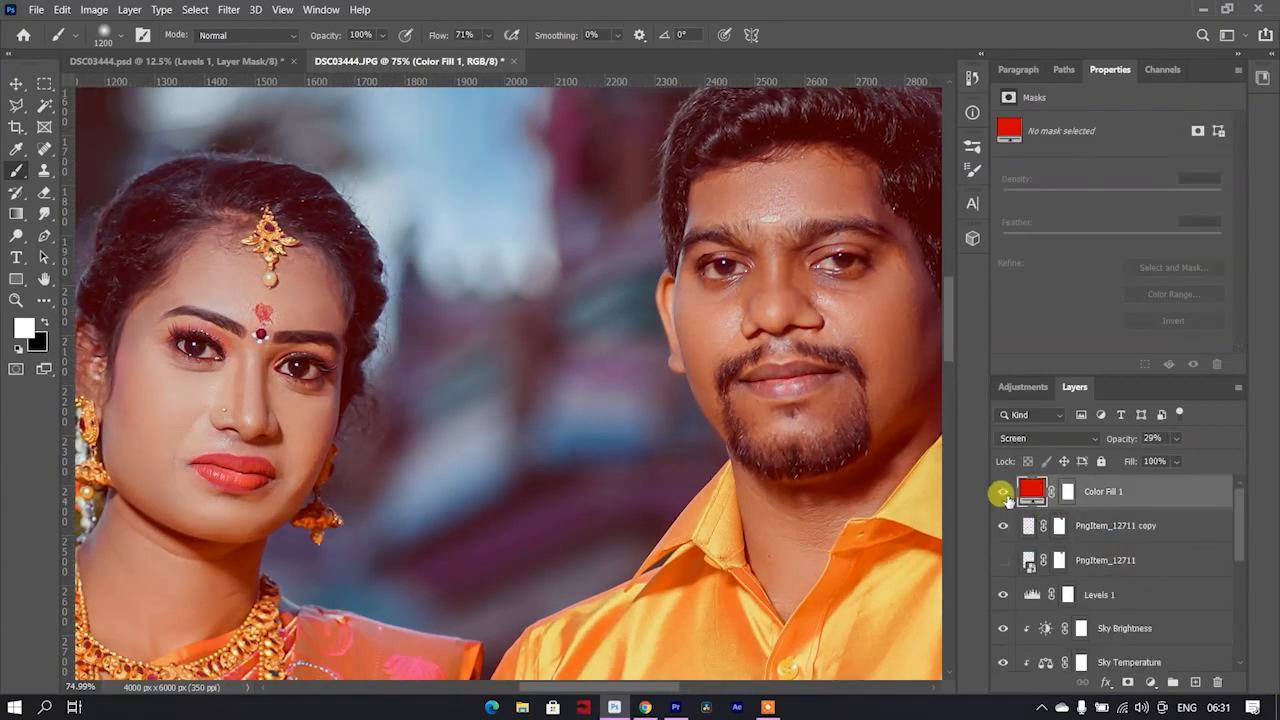
pyautogui.click(1004, 495)
pyautogui.click(1003, 495)
pyautogui.click(1067, 491)
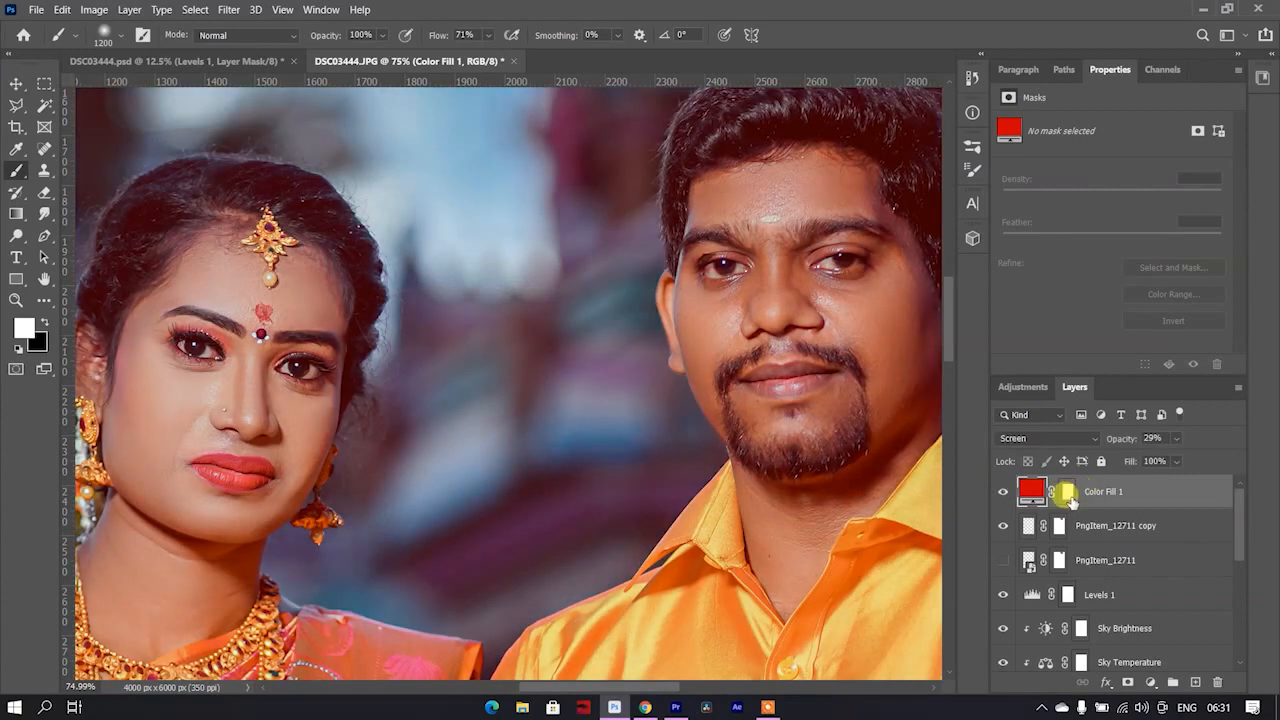
pyautogui.press('[')
pyautogui.press('[')
pyautogui.press('[')
pyautogui.press('[')
pyautogui.press('[')
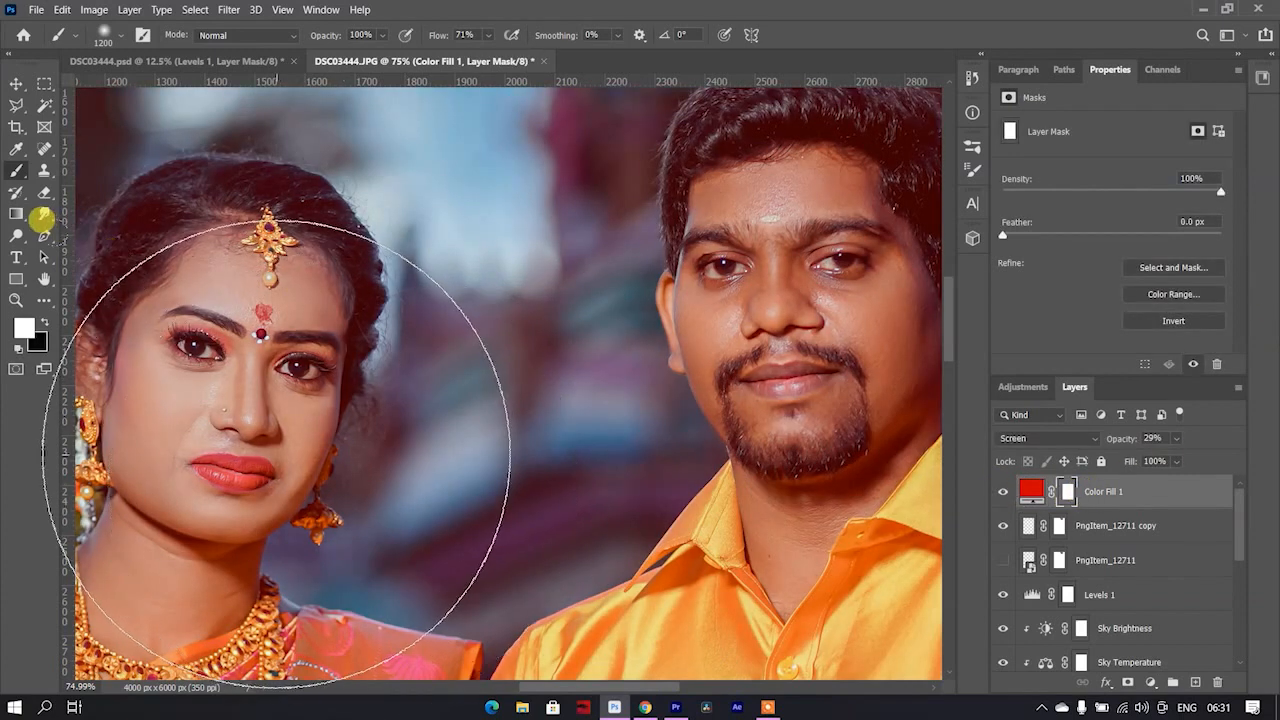
pyautogui.press('[')
pyautogui.press('[')
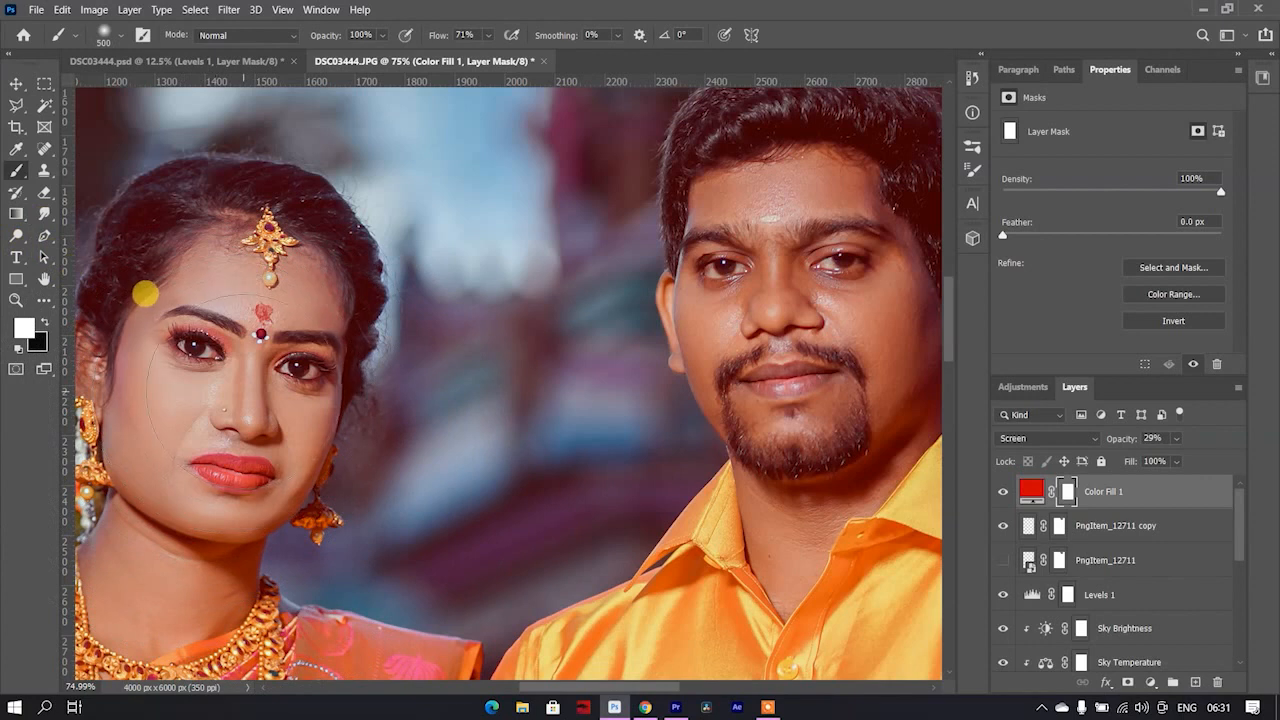
pyautogui.press('x')
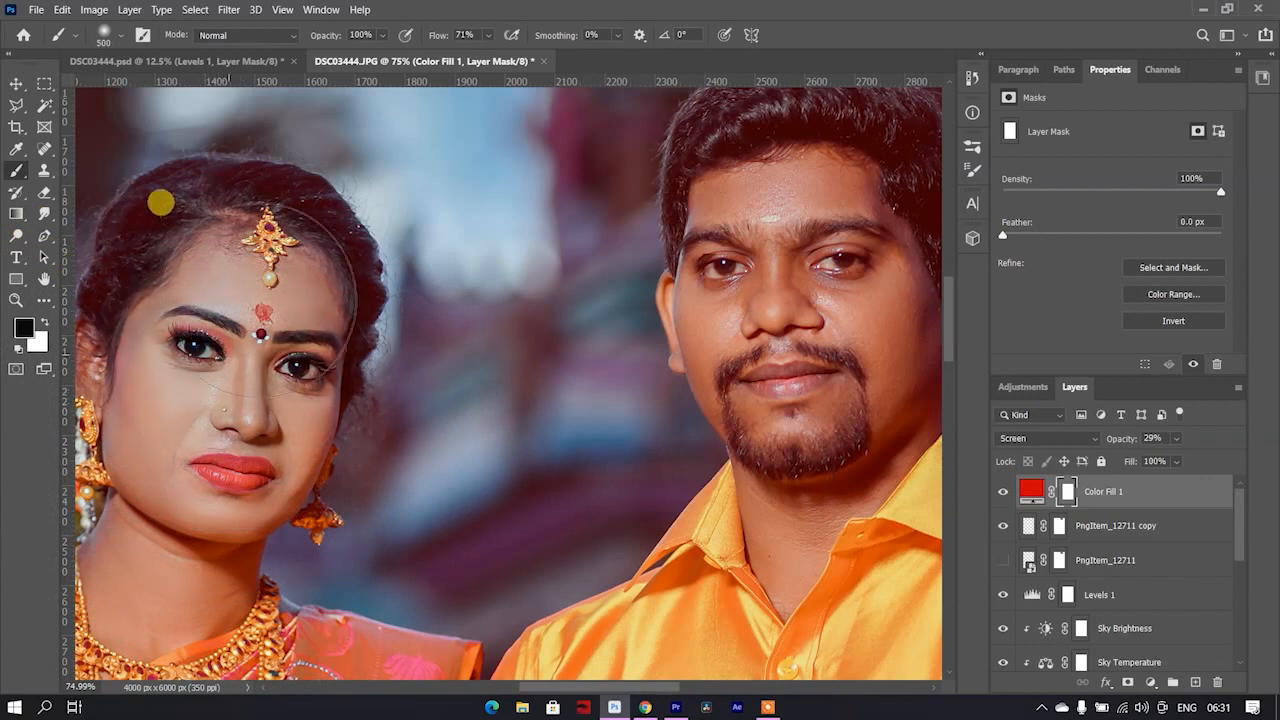
pyautogui.scroll(-3, 224, 453)
pyautogui.scroll(3, 222, 452)
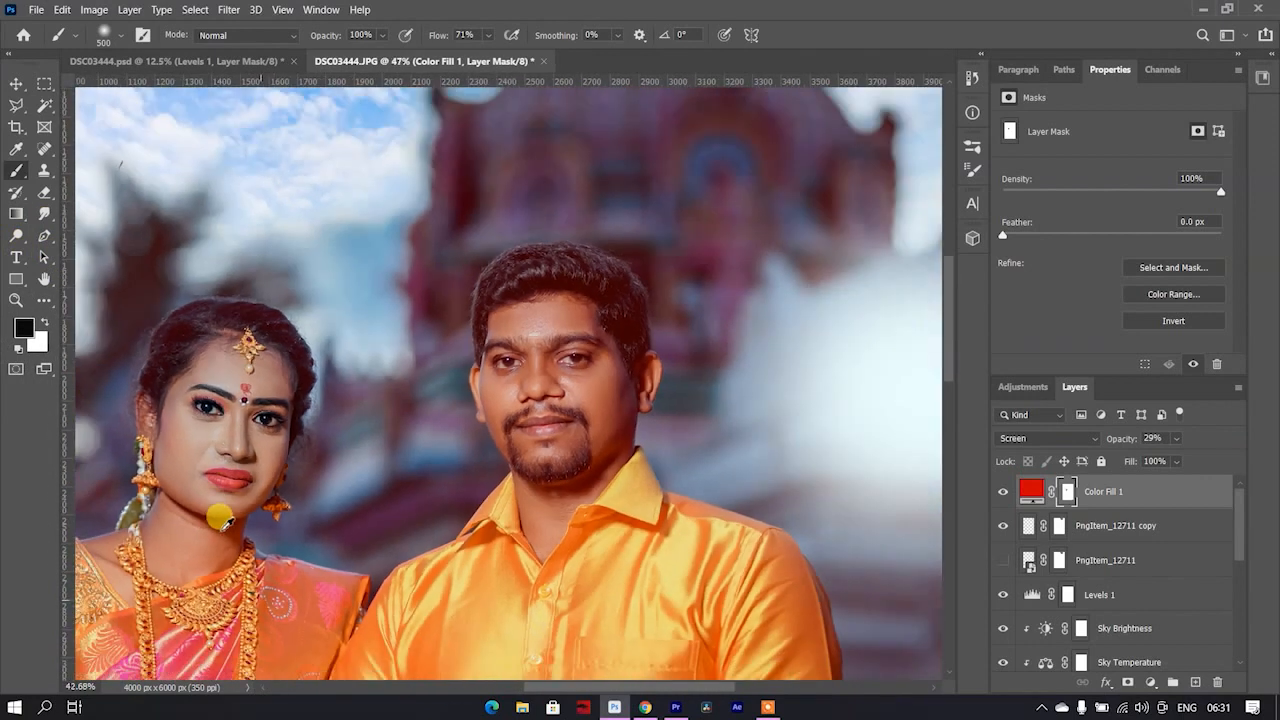
# - Paint black on the Color Fill 1 mask over the man's face and hair with the Brush at size 200 to 250
pyautogui.scroll(-3, 127, 405)
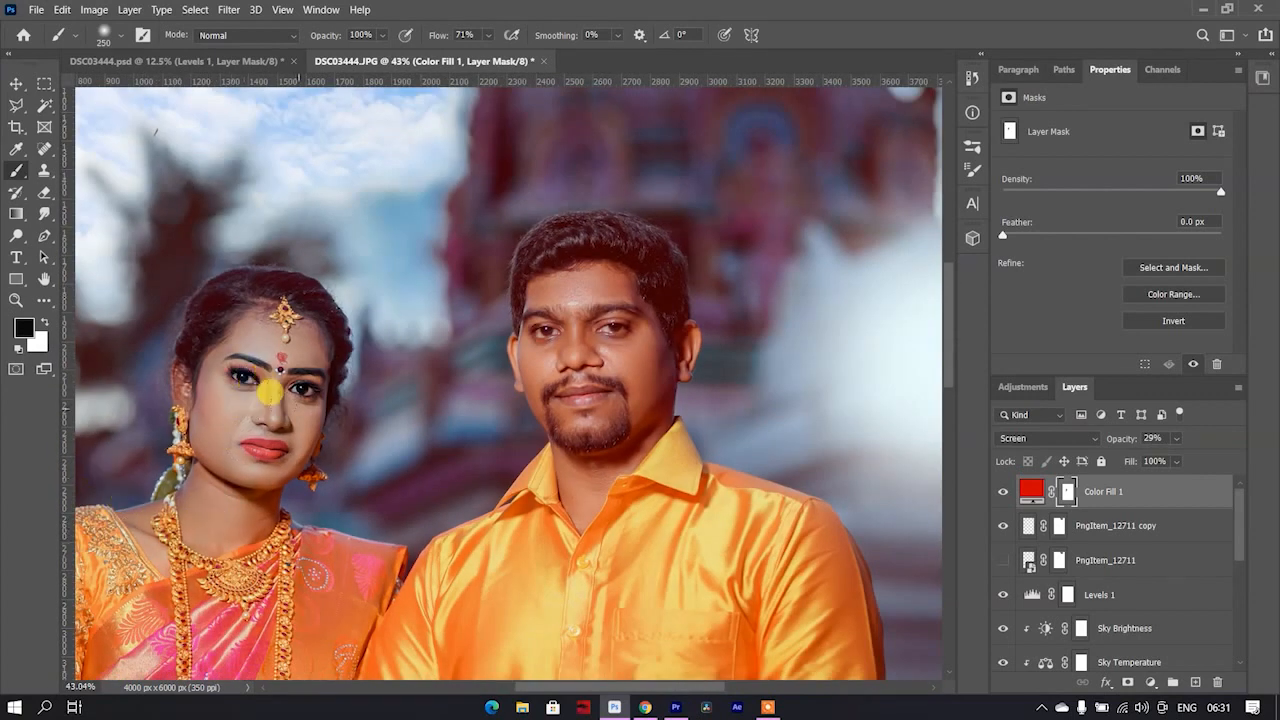
pyautogui.press(']')
pyautogui.press(']')
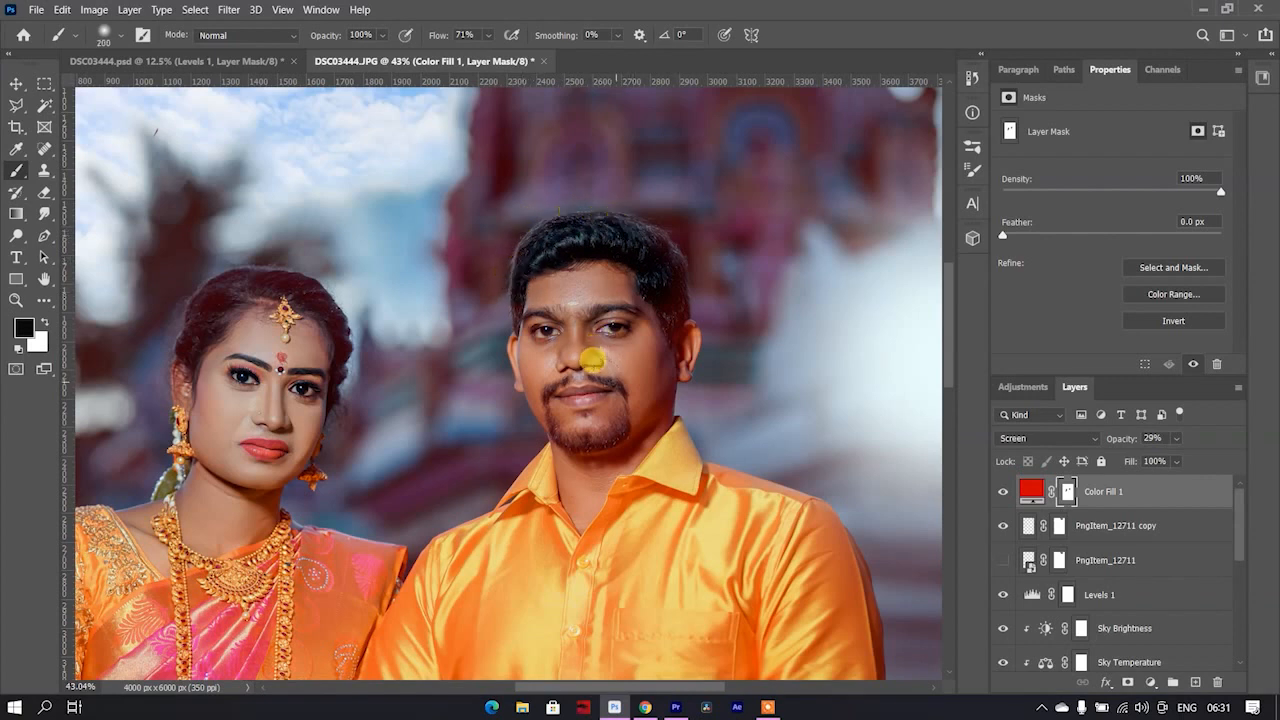
pyautogui.press(']')
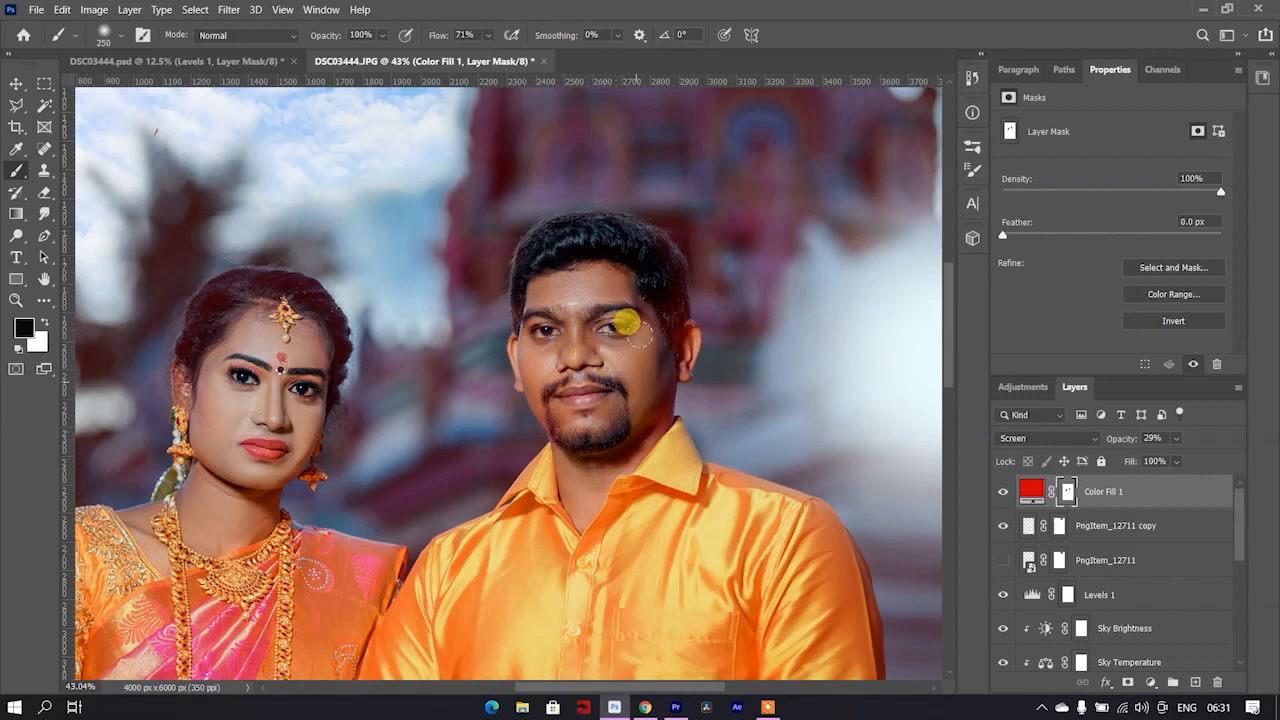
# - Paint black on the Color Fill 1 mask along the woman's lowered arm down to her hand with the Brush at size 300
pyautogui.scroll(-5, 632, 370)
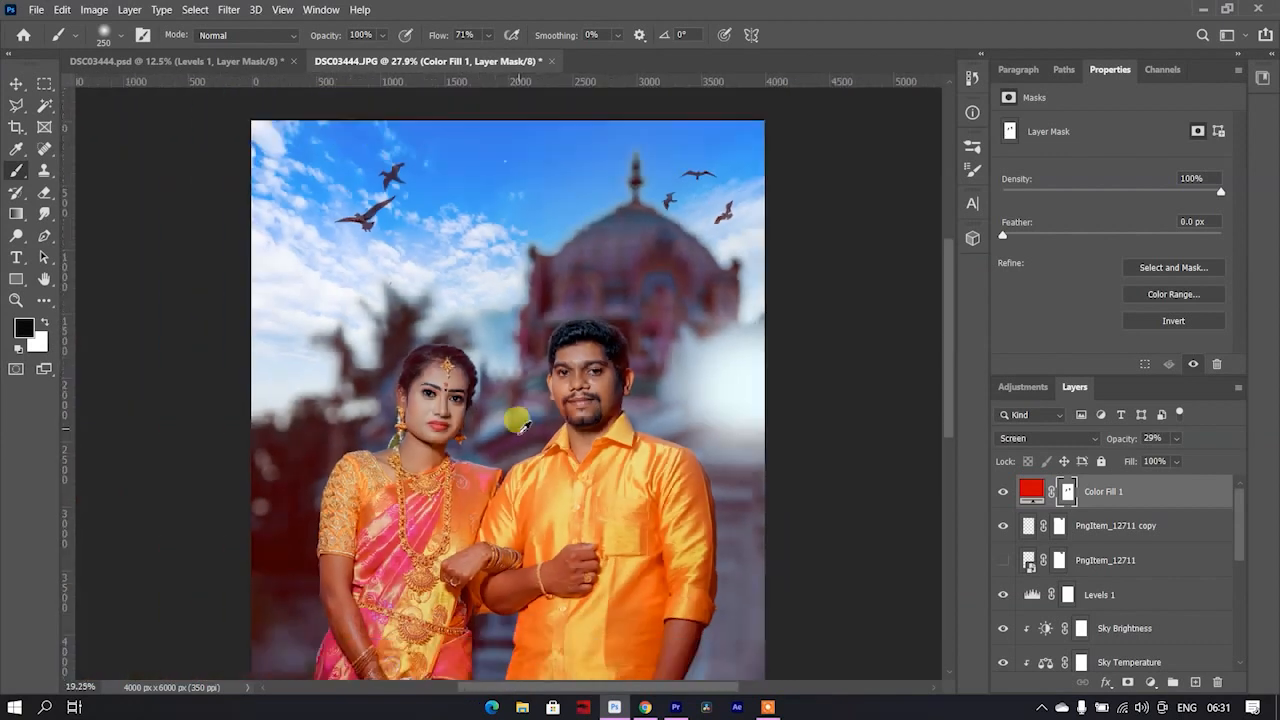
pyautogui.scroll(4, 383, 570)
pyautogui.scroll(-3, 379, 491)
pyautogui.scroll(2, 334, 415)
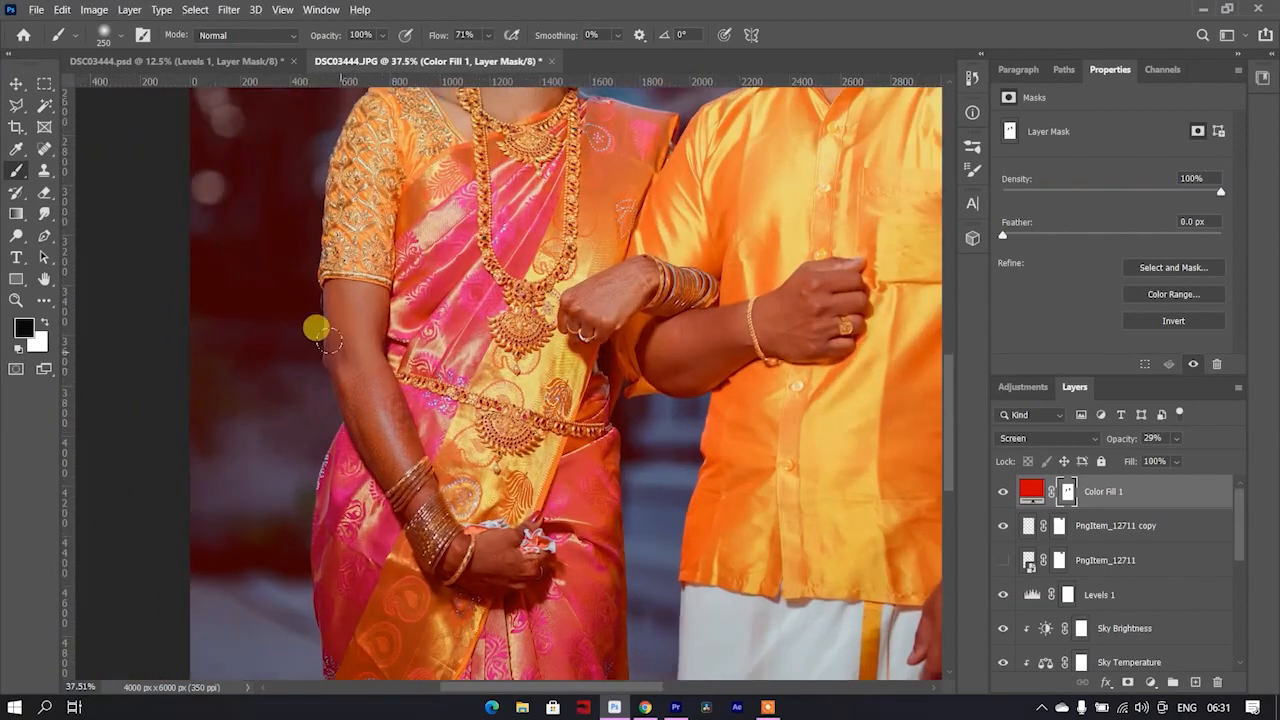
pyautogui.press('[')
pyautogui.press('[')
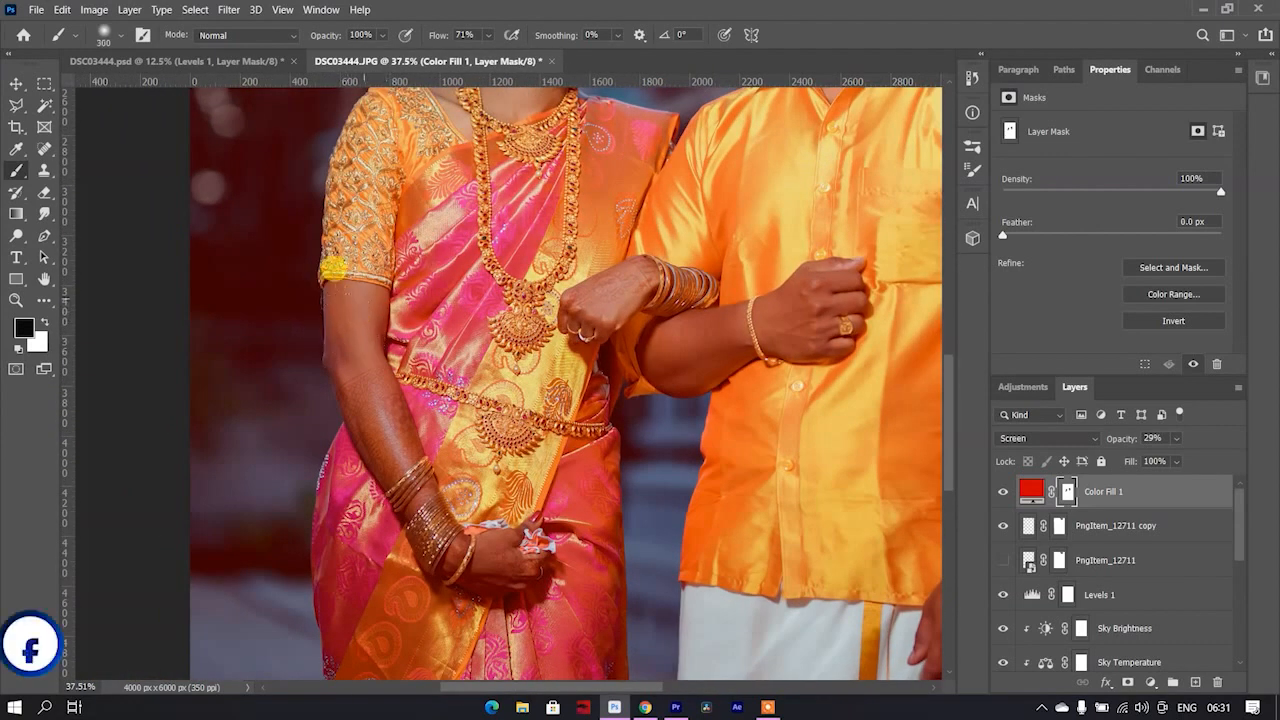
pyautogui.moveTo(323, 291)
pyautogui.mouseDown()
pyautogui.moveTo(343, 374)
pyautogui.moveTo(393, 471)
pyautogui.moveTo(475, 558)
pyautogui.moveTo(499, 545)
pyautogui.mouseUp()
# - Paint black on the Color Fill 1 mask over the couple's linked hands and the man's bent forearm, varying the Brush between sizes 200 and 300
pyautogui.press('[')
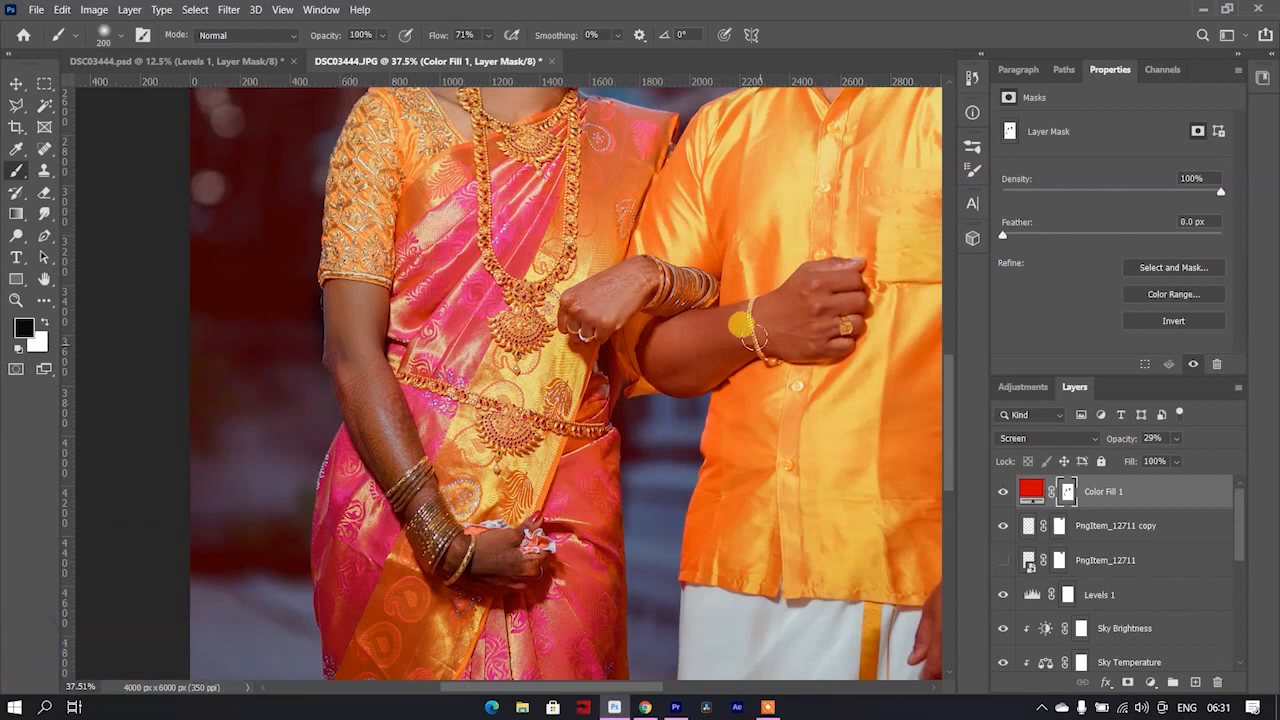
pyautogui.press(']')
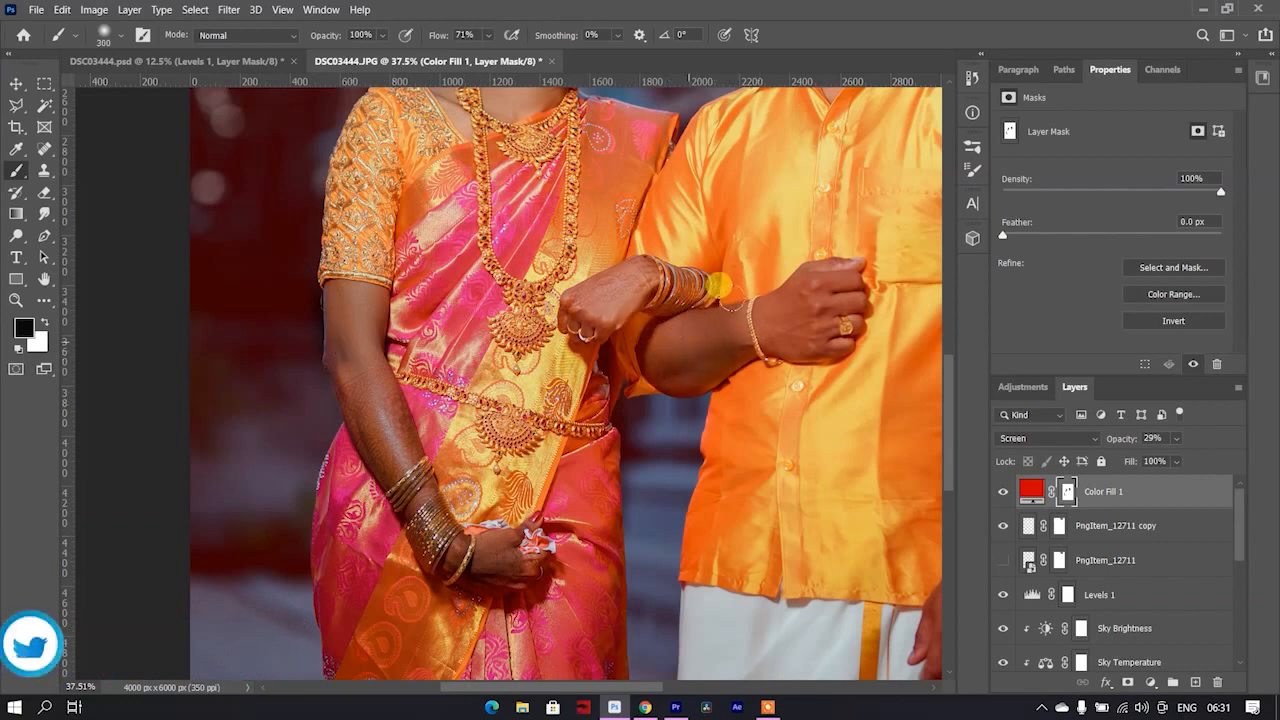
pyautogui.press('[')
pyautogui.press('[')
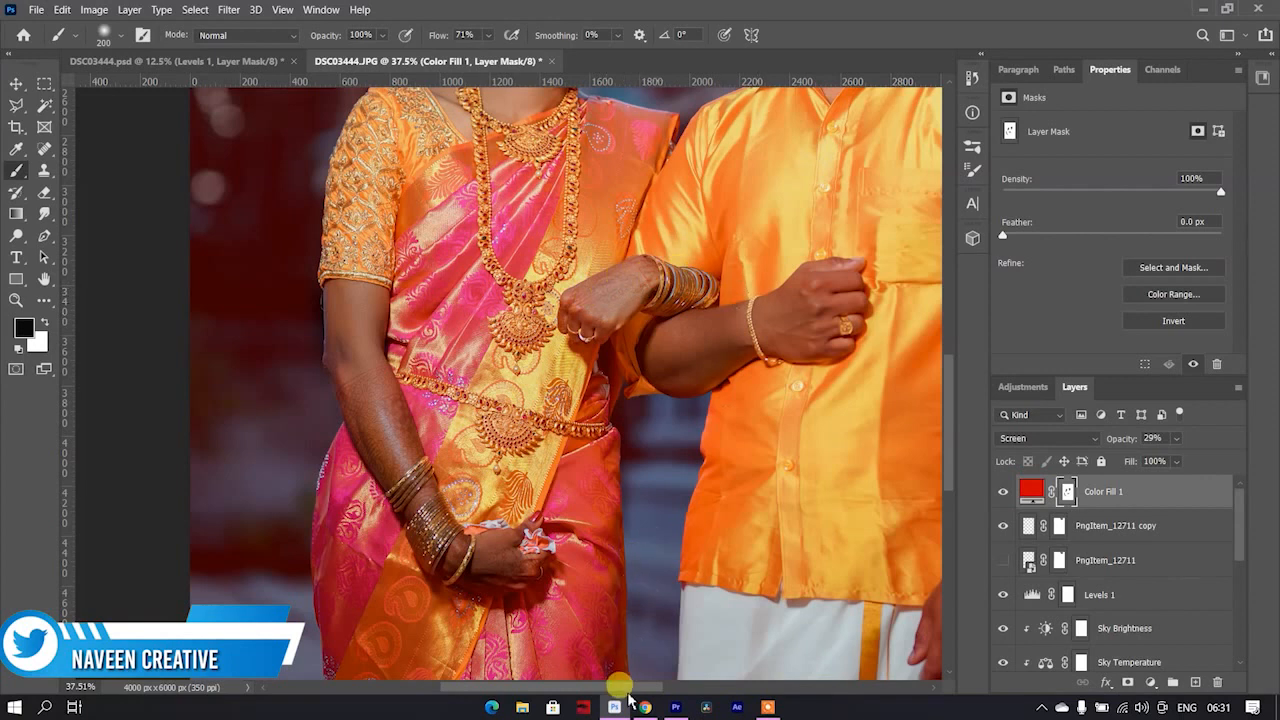
# - Paint black on the Color Fill 1 mask over the man's lowered hand and watch at up to size 300, undoing the last forearm stroke
pyautogui.moveTo(647, 687); pyautogui.dragTo(722, 688)
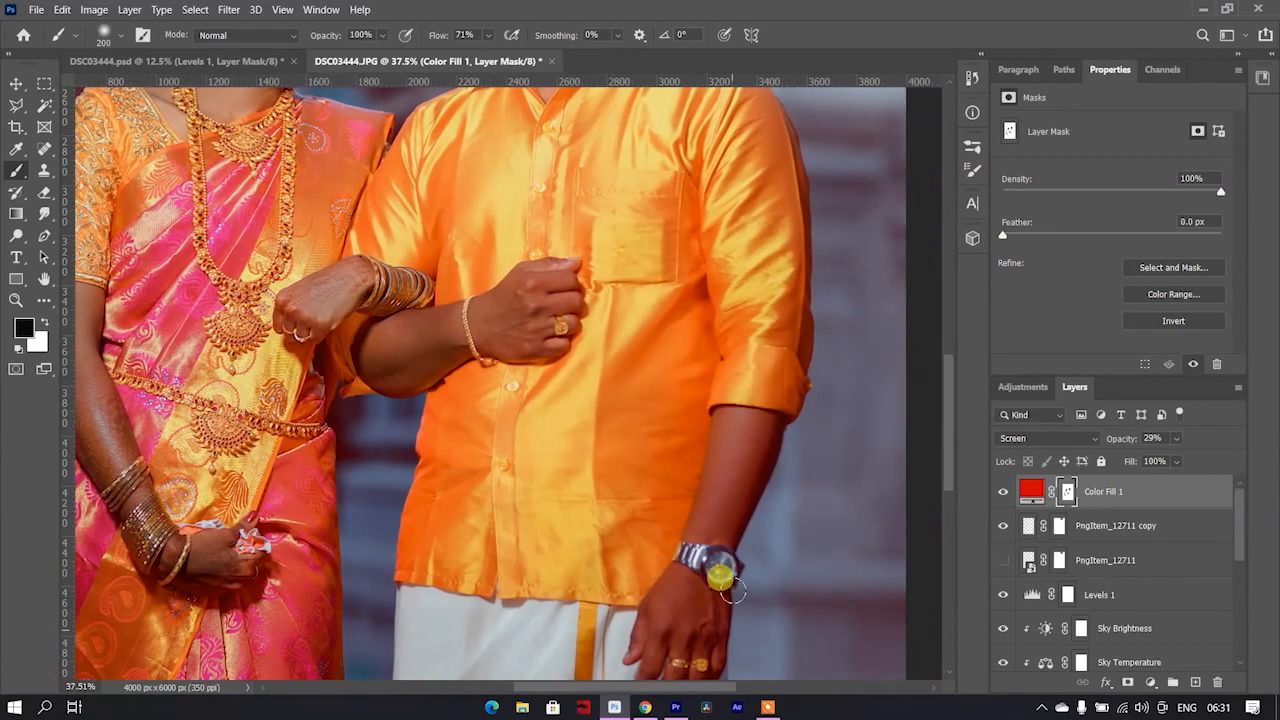
pyautogui.press(']')
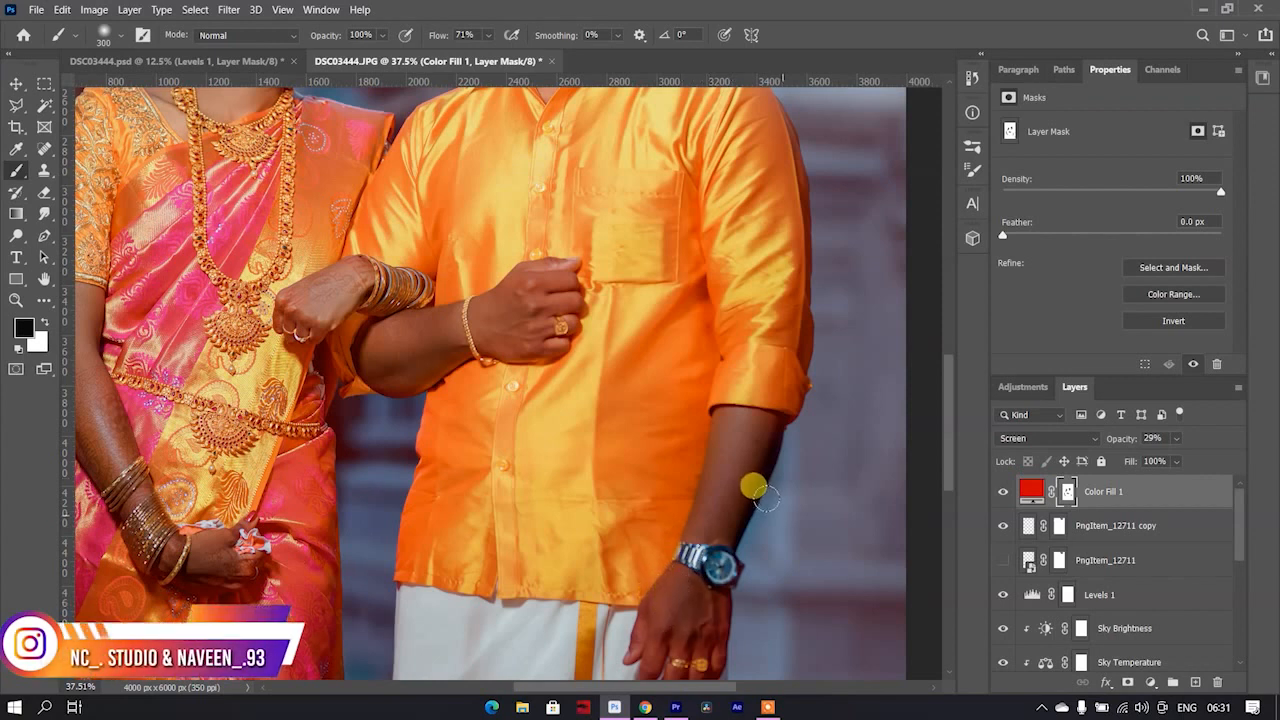
pyautogui.hotkey('ctrl', 'z')
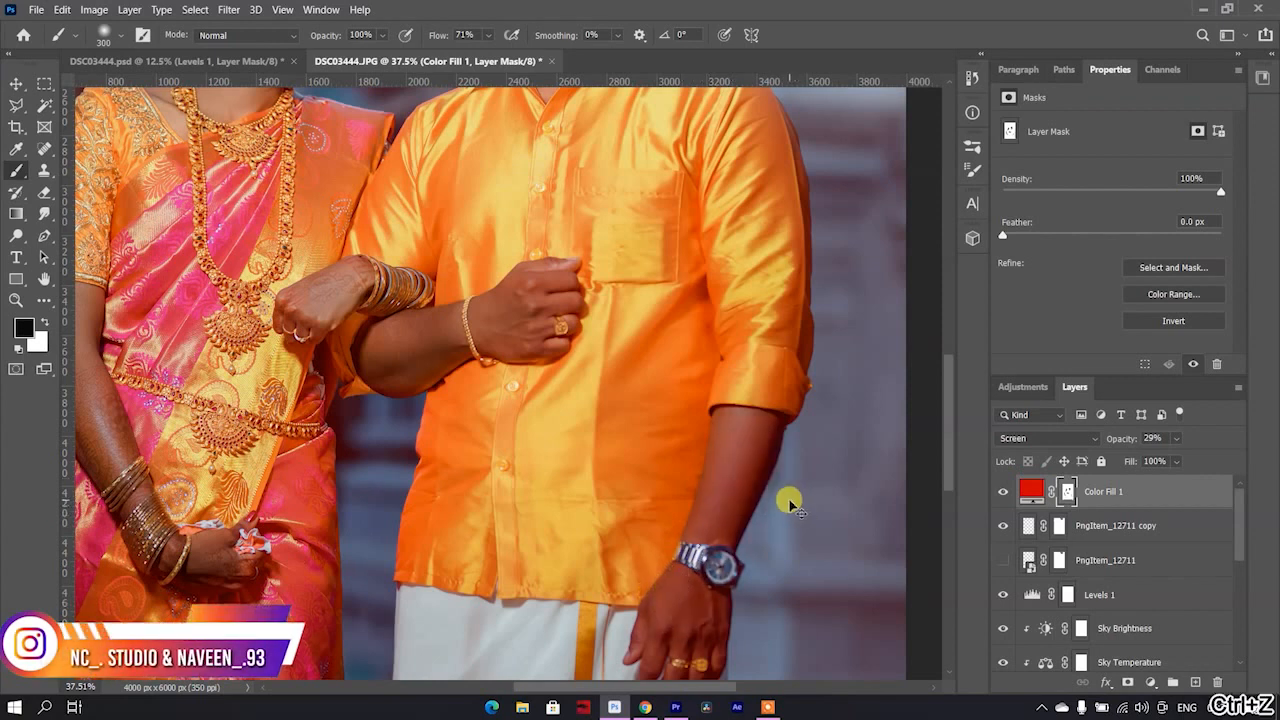
pyautogui.scroll(-6, 361, 436)
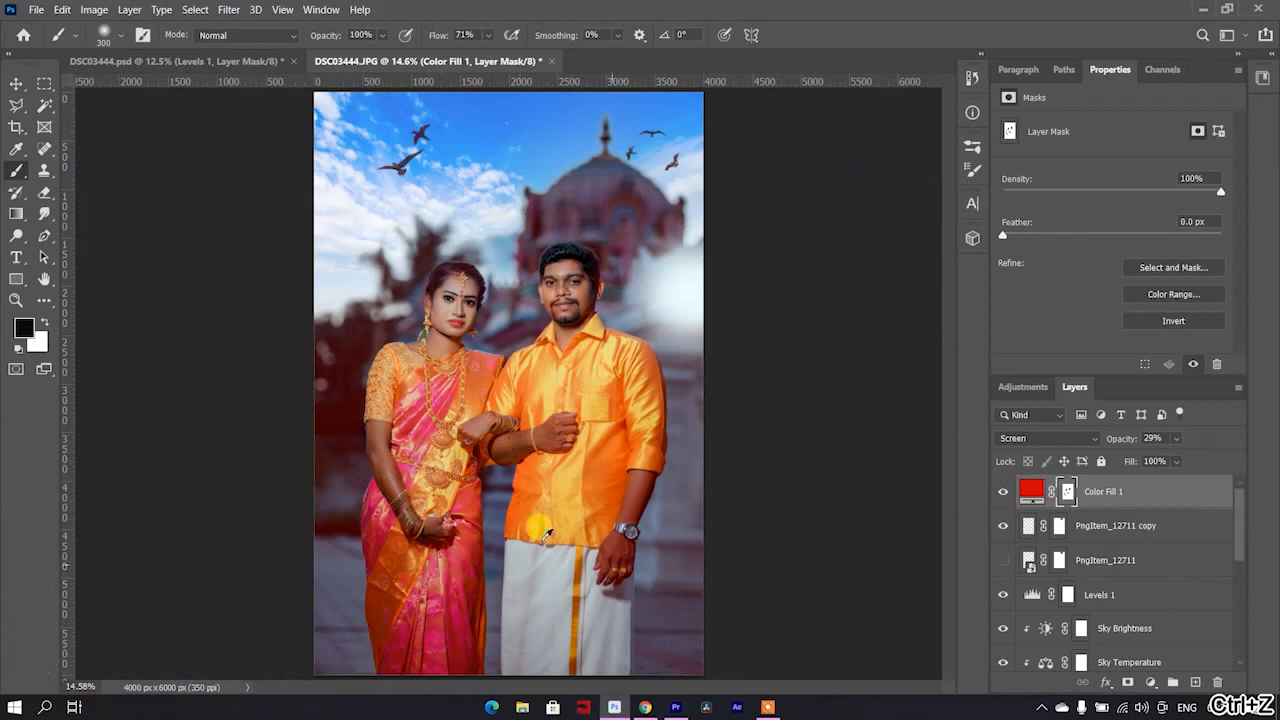
pyautogui.scroll(4, 494, 444)
pyautogui.scroll(-2, 568, 443)
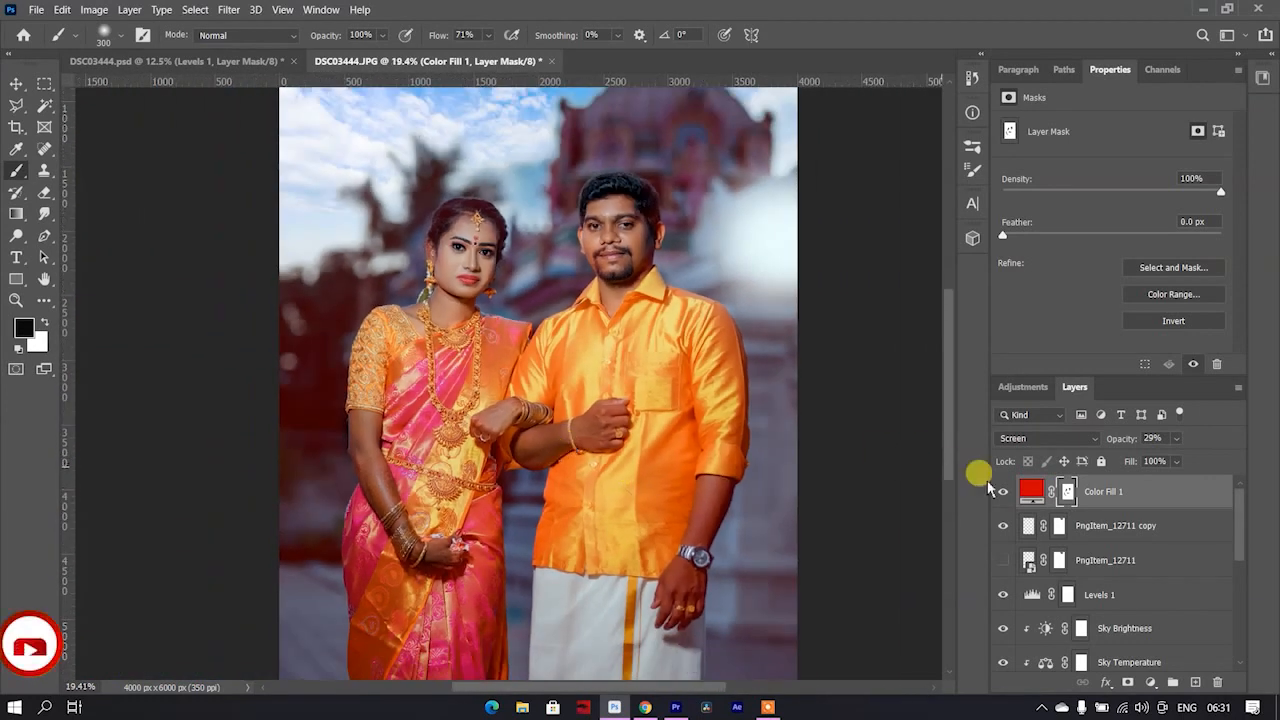
# - Add a Selective Color adjustment layer directly above Layer 1, below the white glow layer
pyautogui.scroll(-5, 1128, 572)
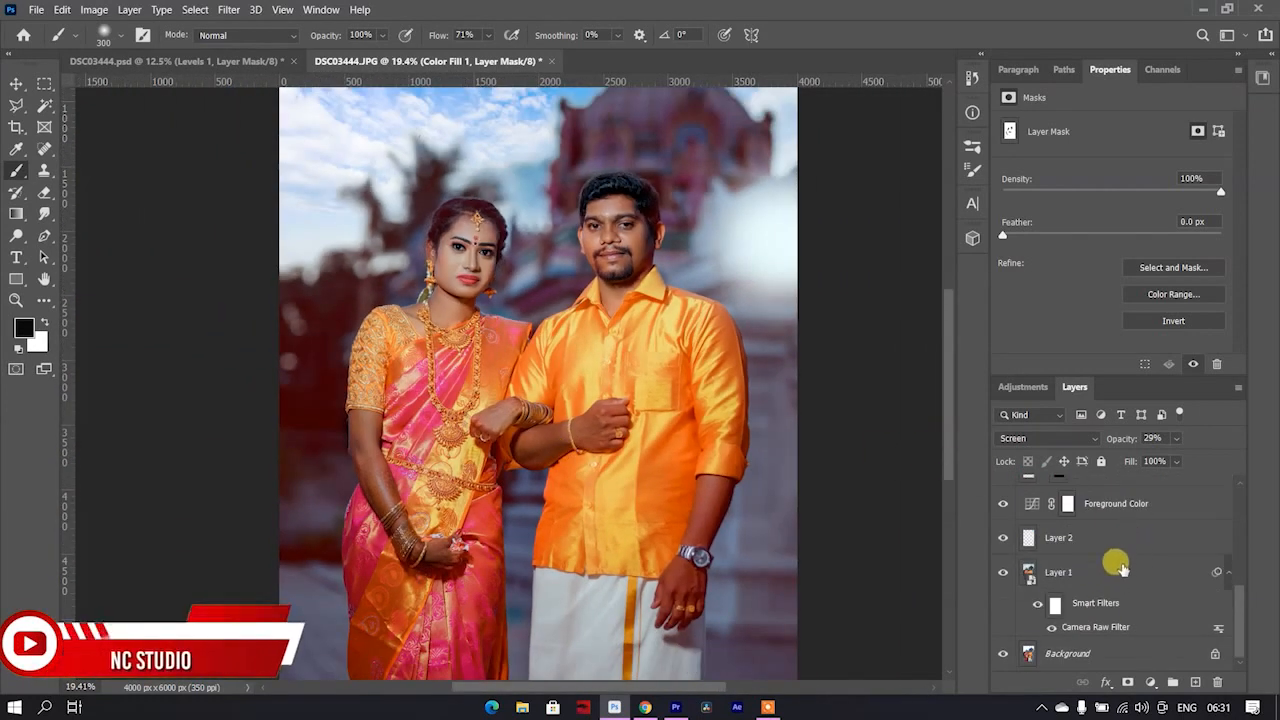
pyautogui.click(1117, 548)
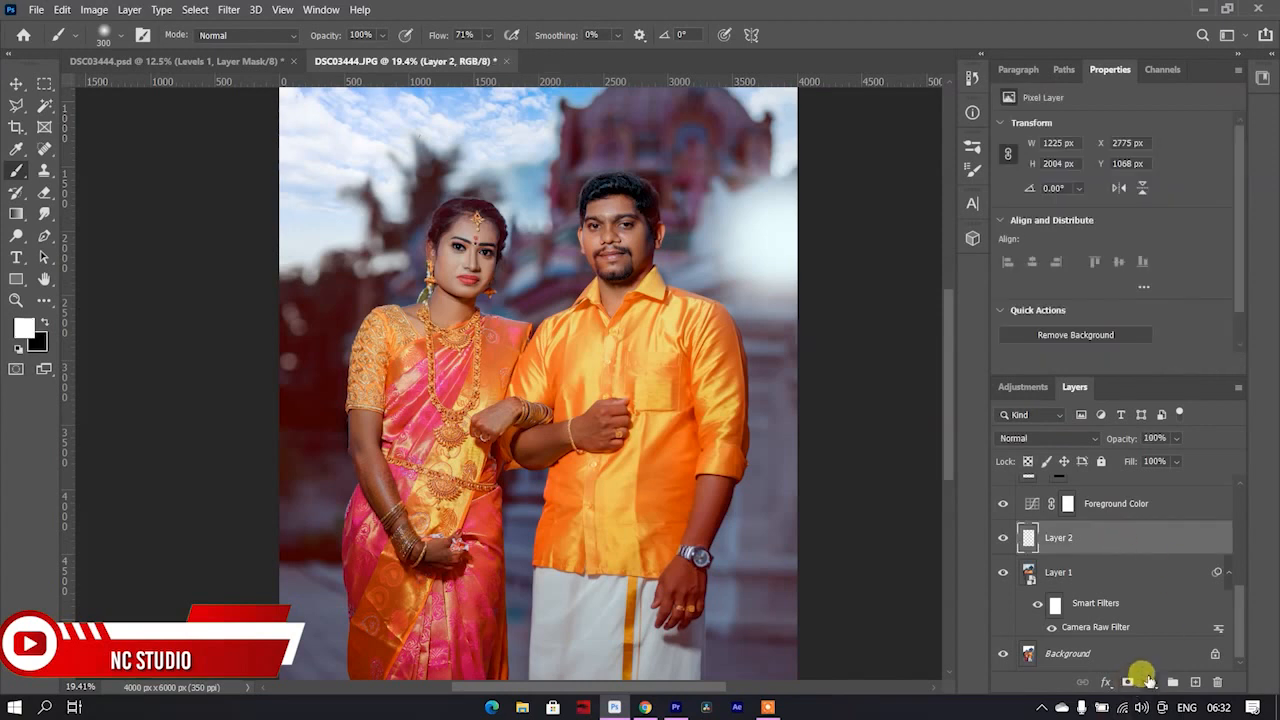
pyautogui.click(1147, 583)
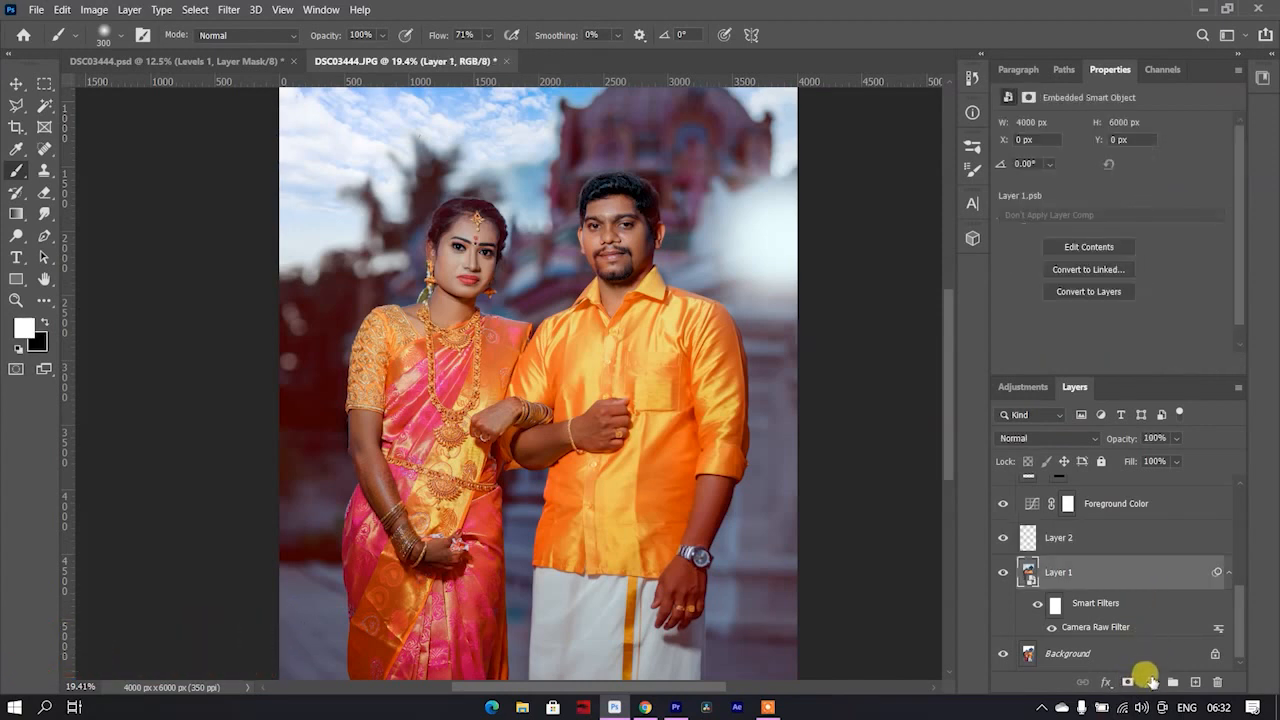
pyautogui.click(1151, 683)
pyautogui.click(1187, 672)
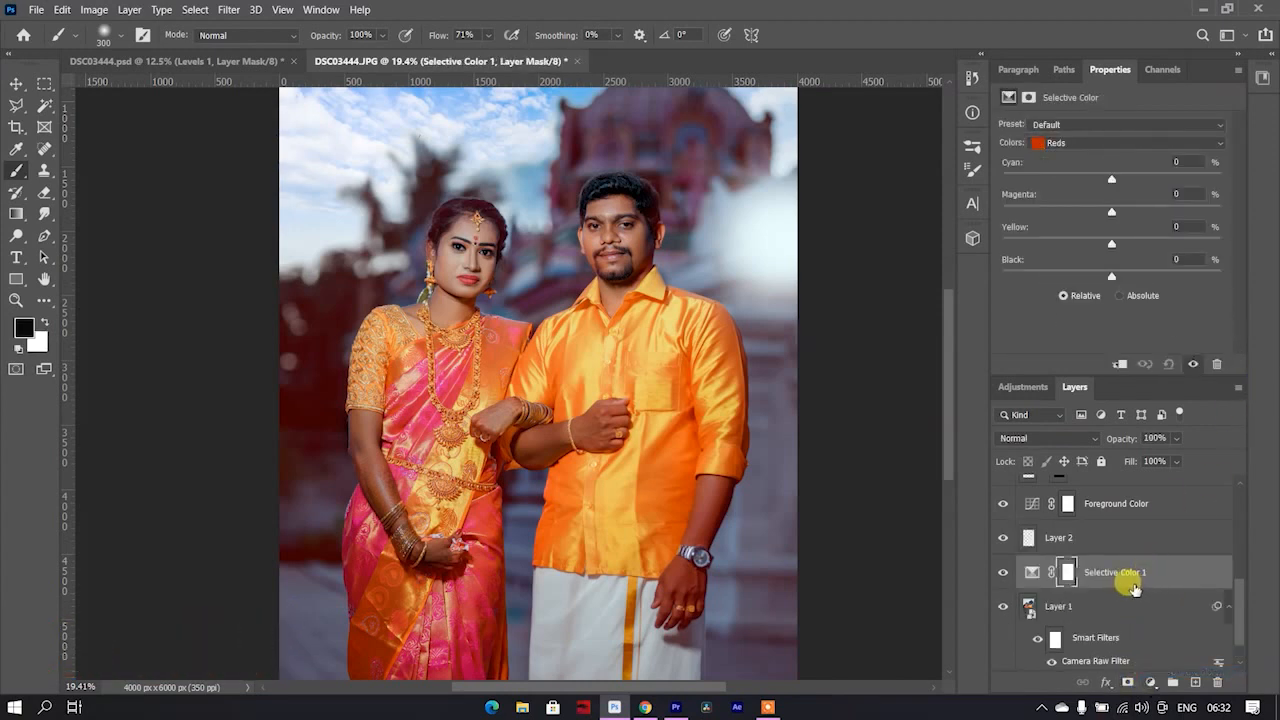
# - Undo the Selective Color layer, add a Curves adjustment above Layer 1 with slightly lifted midtones, and invert its mask to black
pyautogui.hotkey('ctrl', 'z')
pyautogui.click(1150, 682)
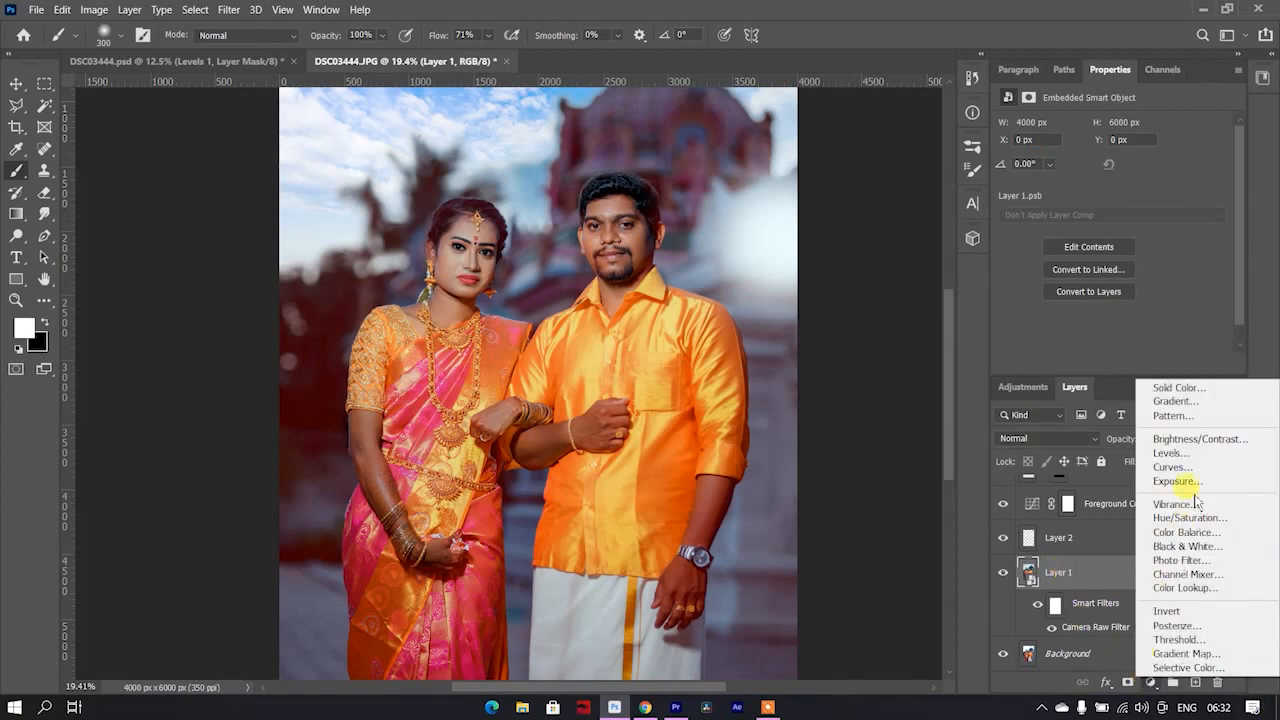
pyautogui.click(1186, 466)
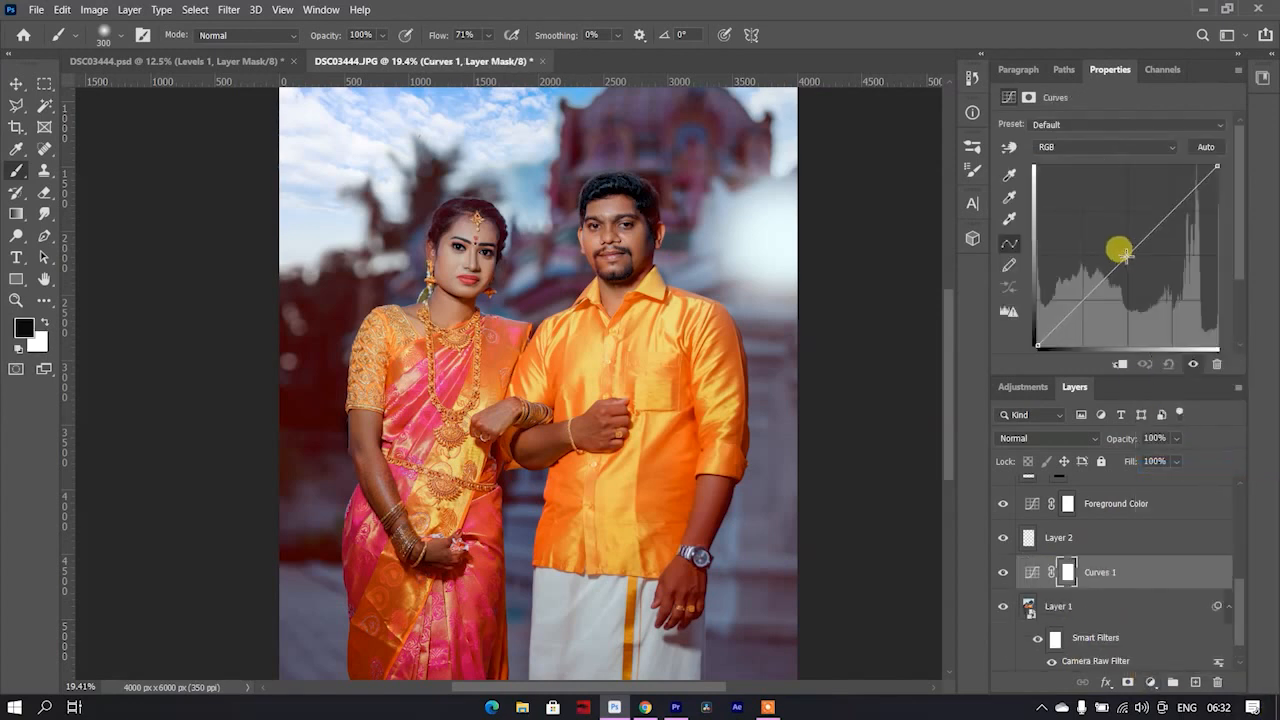
pyautogui.moveTo(1126, 256); pyautogui.dragTo(1122, 252)
pyautogui.hotkey('ctrl', 'i')
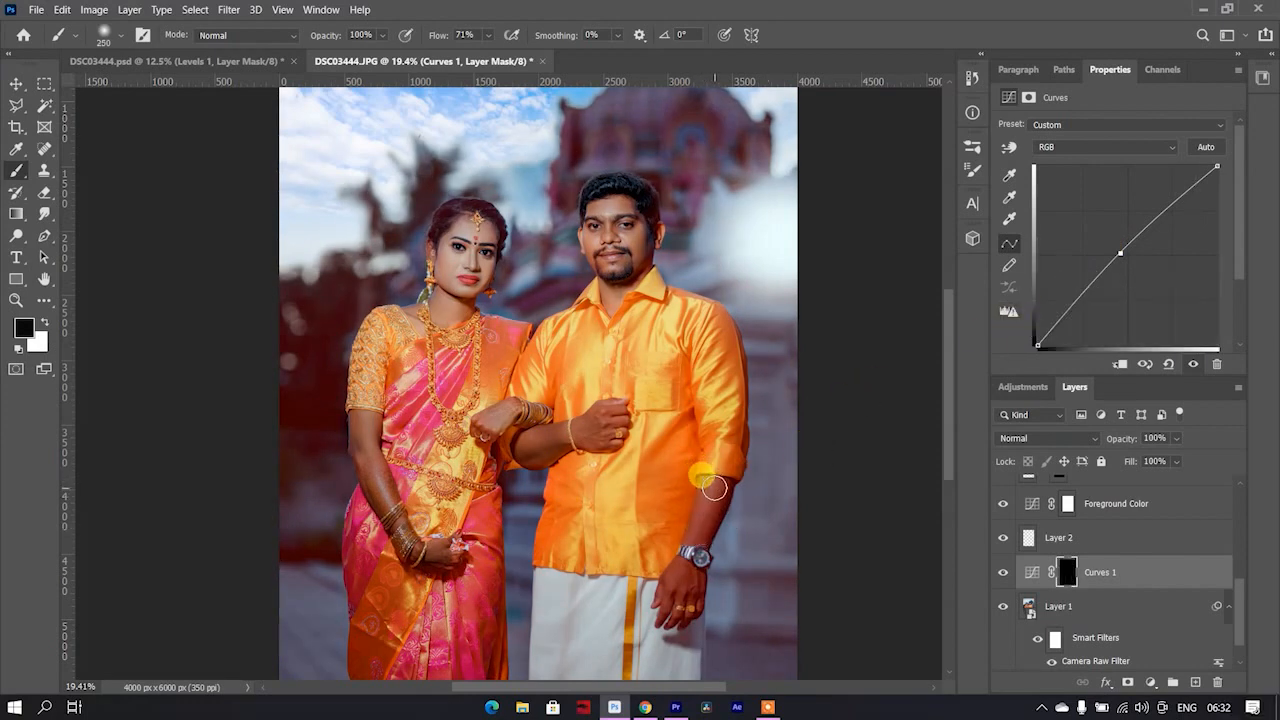
# - Paint white on the Curves 1 mask over the couple's arms with the Brush at size 250 and fine-tune the curve's midtone lift
pyautogui.moveTo(719, 483); pyautogui.dragTo(680, 552)
pyautogui.moveTo(370, 505)
pyautogui.mouseDown()
pyautogui.moveTo(368, 436)
pyautogui.moveTo(392, 505)
pyautogui.moveTo(447, 442)
pyautogui.moveTo(516, 450)
pyautogui.mouseUp()
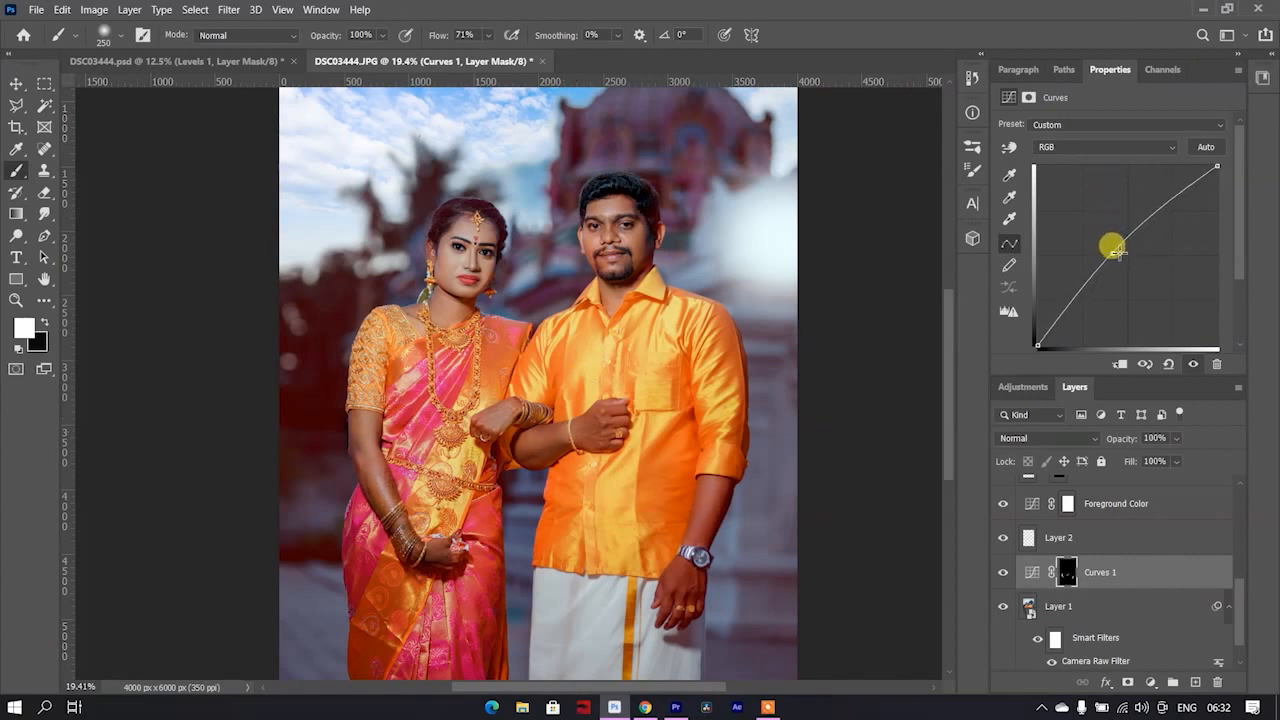
pyautogui.moveTo(1119, 252); pyautogui.dragTo(1120, 253)
pyautogui.scroll(-1, 1134, 546)
pyautogui.scroll(1, 1147, 523)
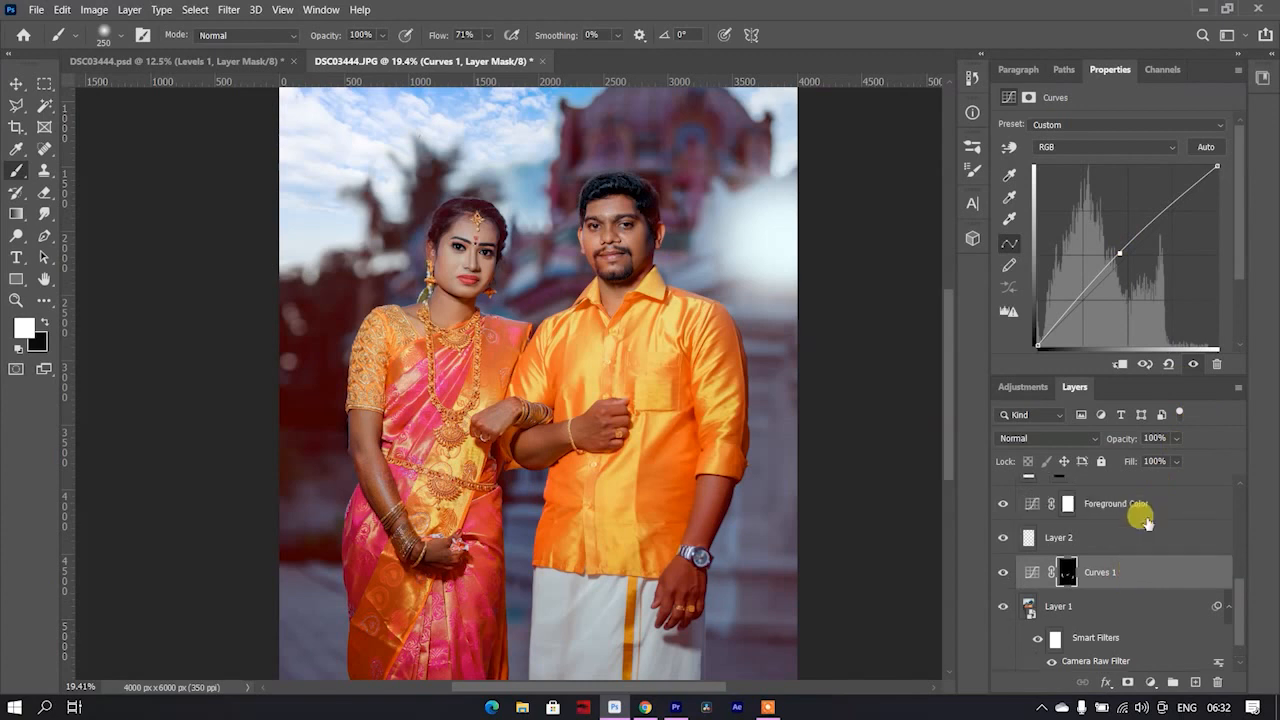
# - Add a Gradient Fill layer above Color Fill 1 and set the gradient's starting colour stop to dark grey 1a1919
pyautogui.scroll(5, 1145, 521)
pyautogui.click(1168, 497)
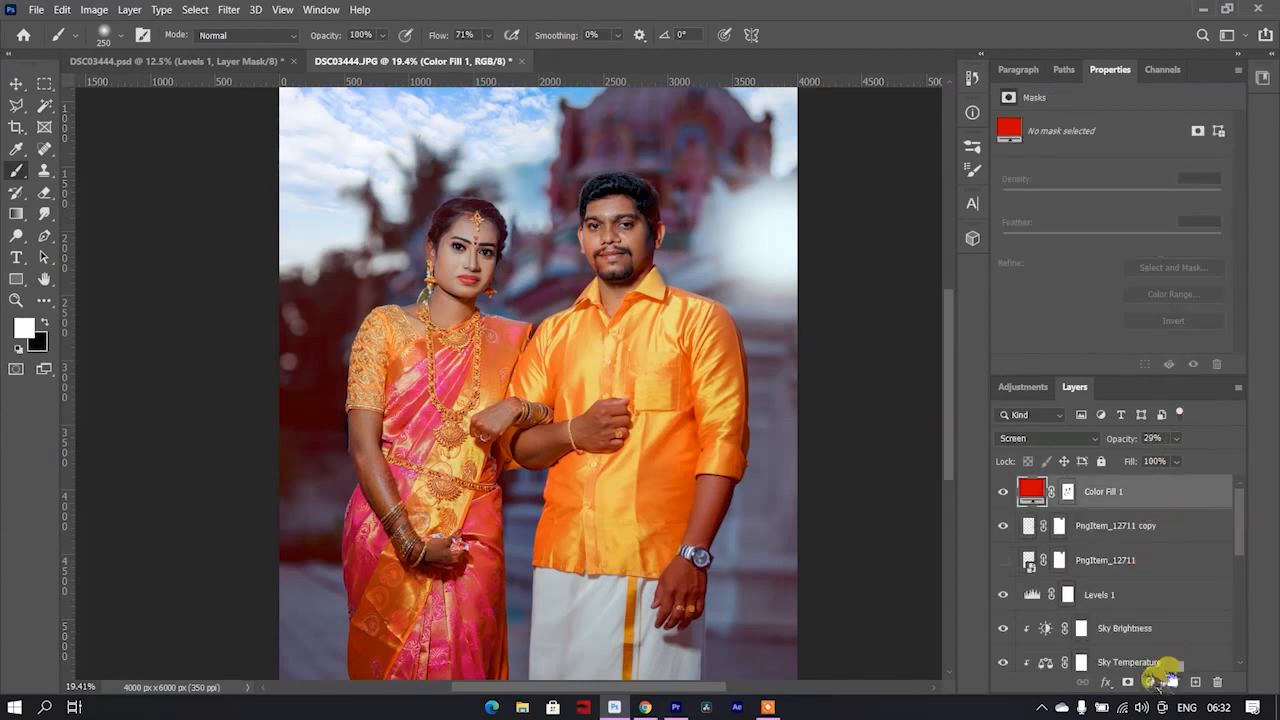
pyautogui.click(1152, 682)
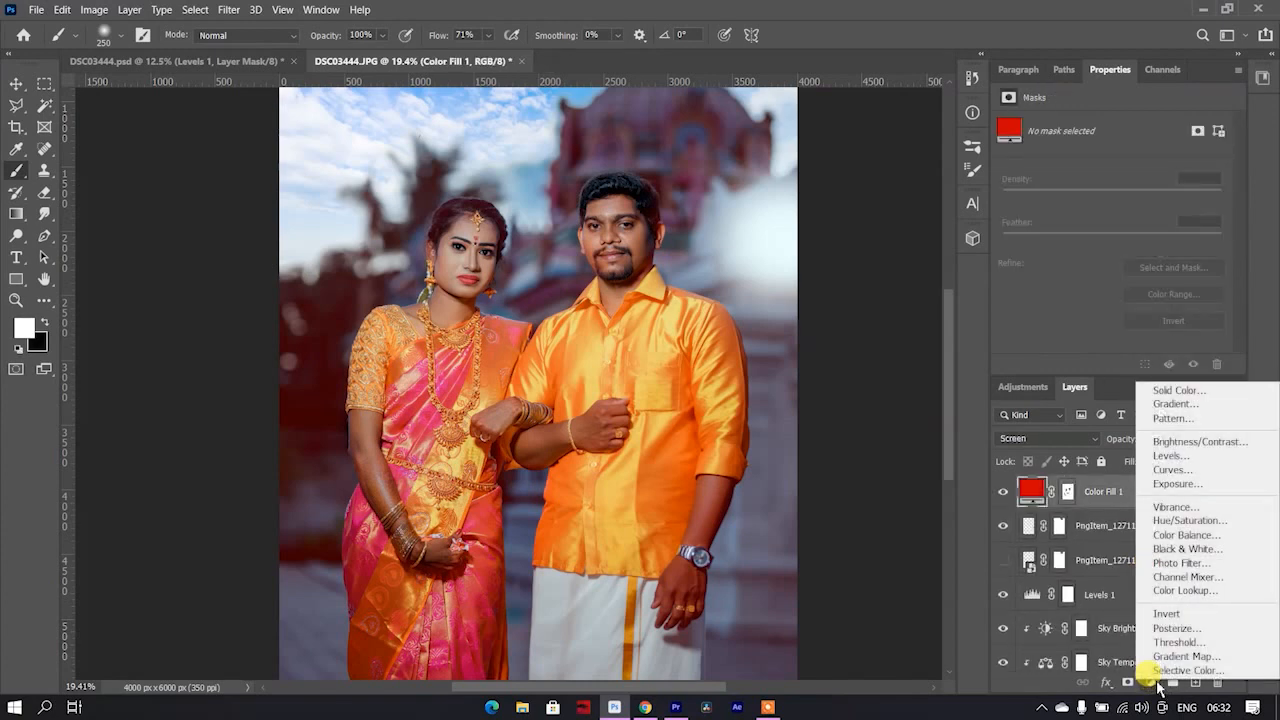
pyautogui.click(1250, 410)
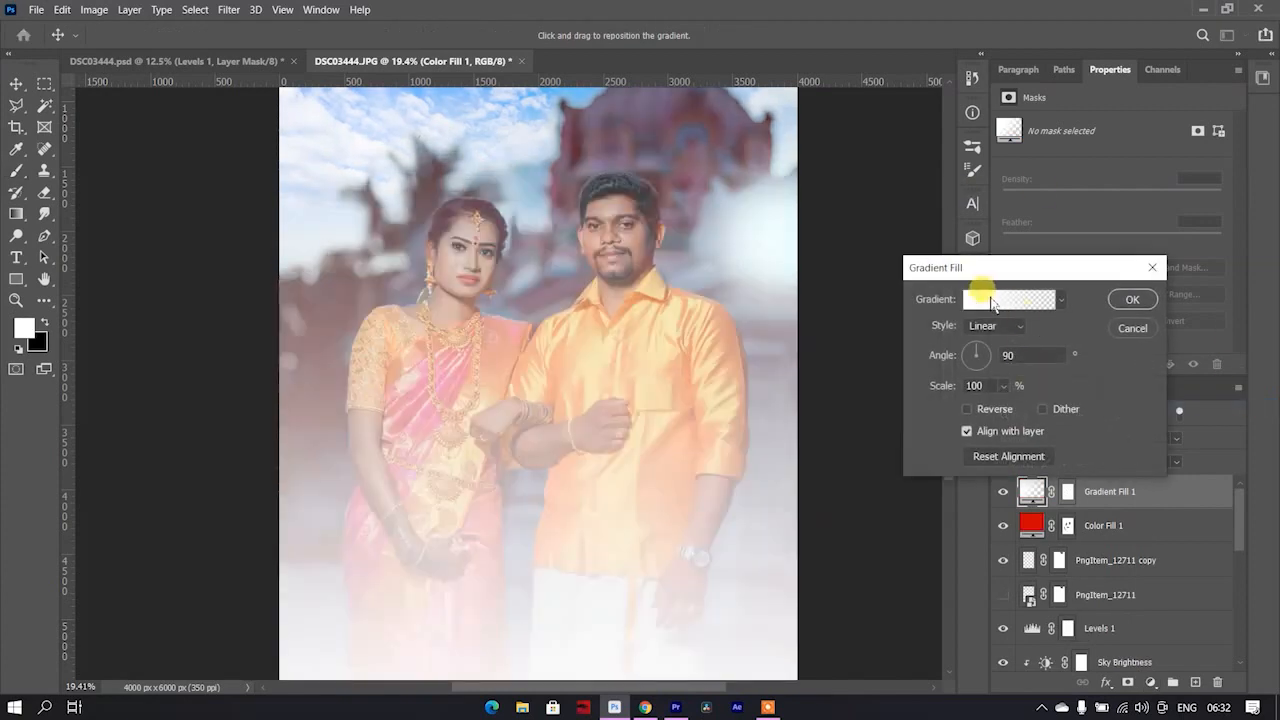
pyautogui.click(1008, 299)
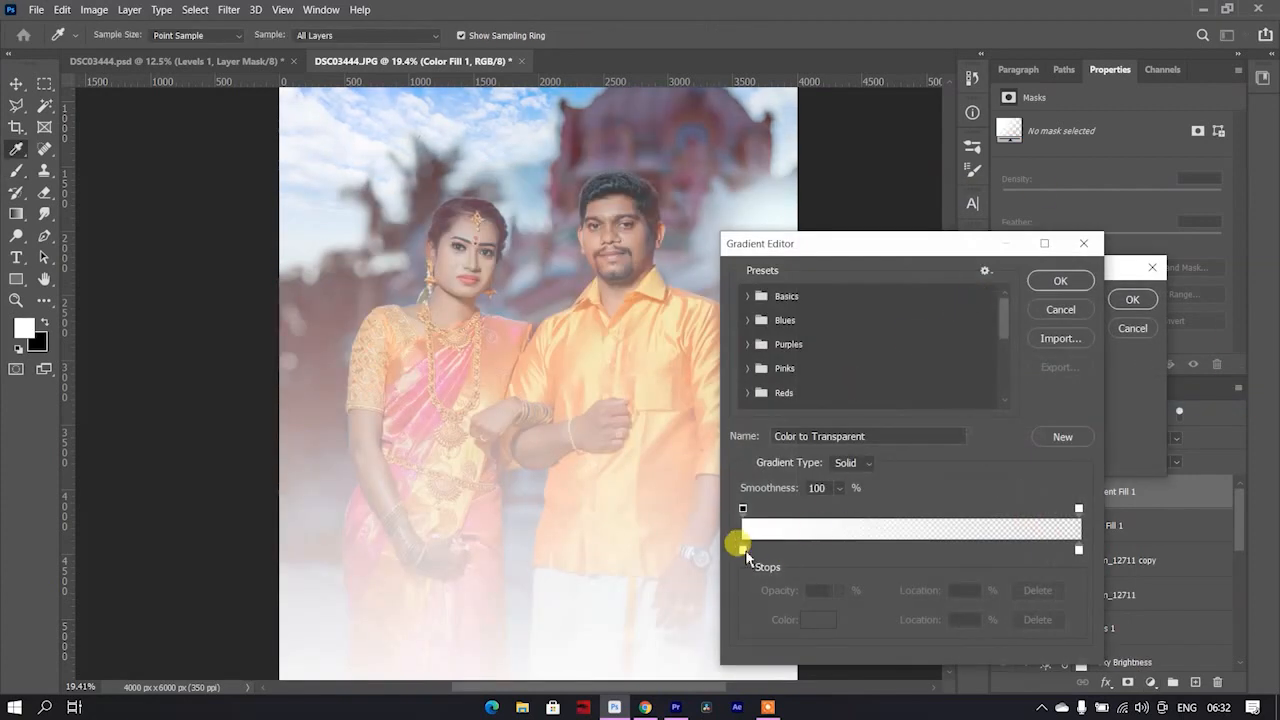
pyautogui.click(743, 549)
pyautogui.click(812, 622)
pyautogui.click(726, 571)
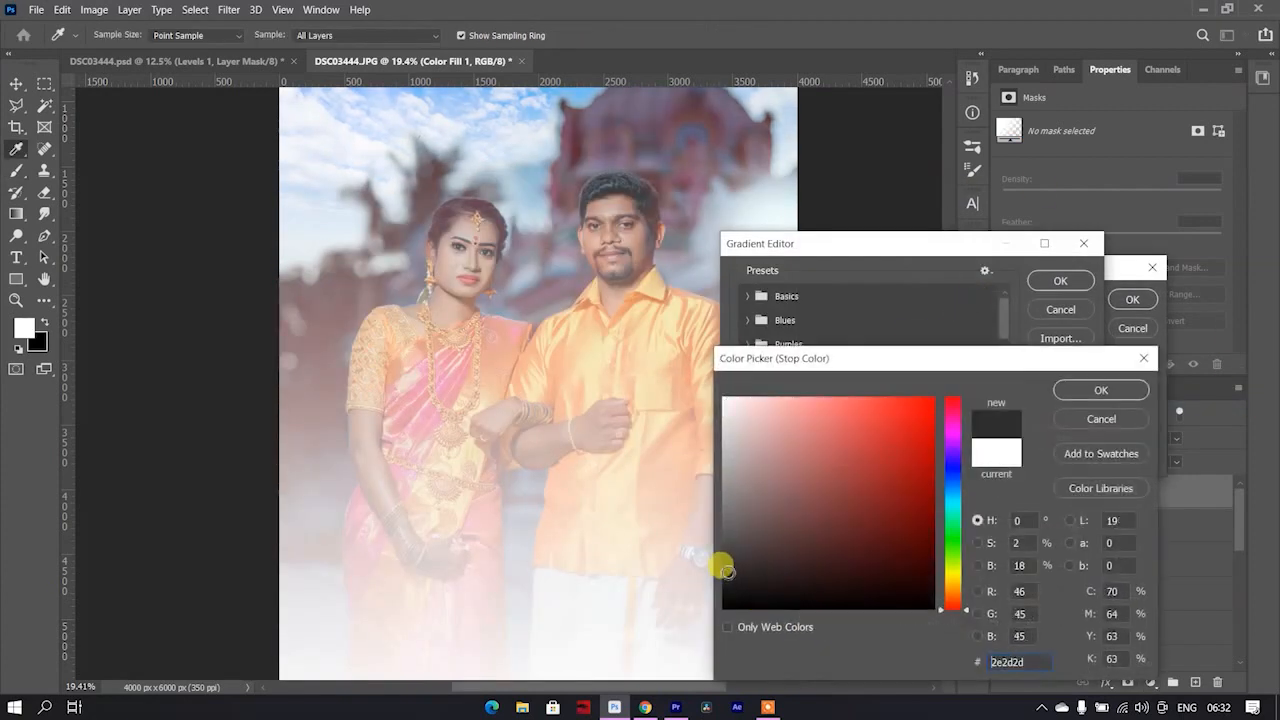
pyautogui.click(731, 588)
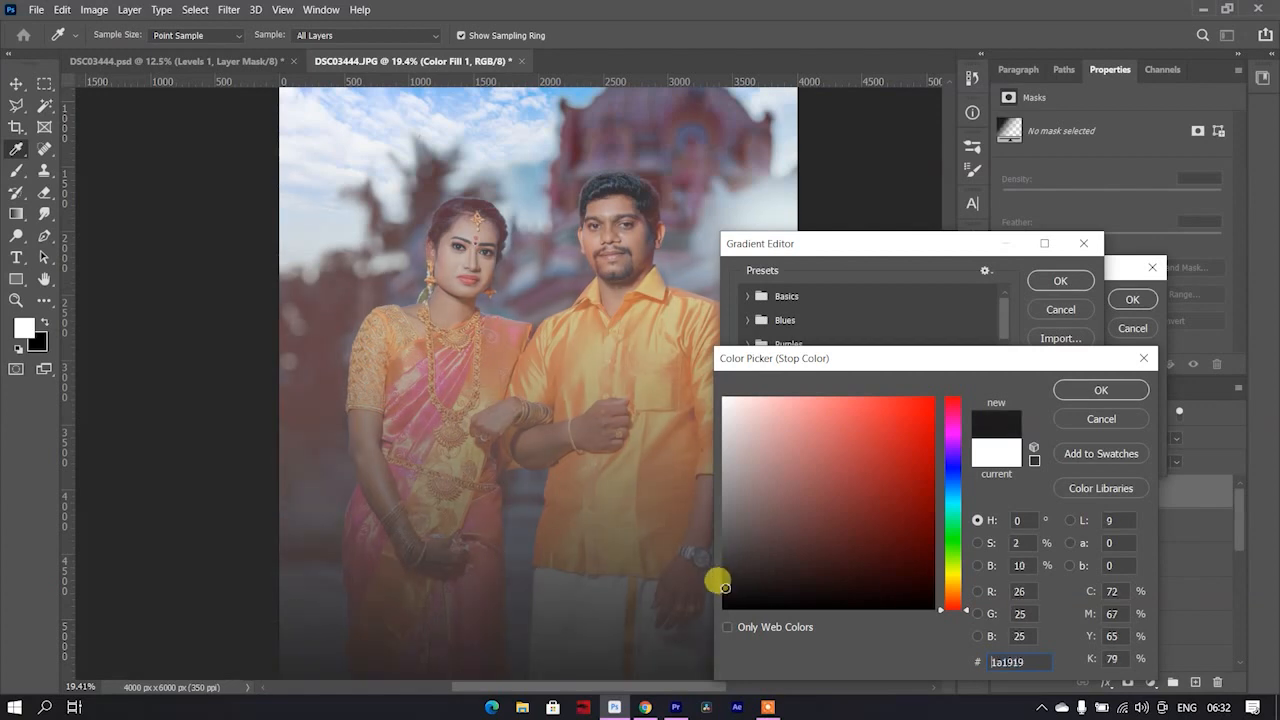
pyautogui.click(1118, 386)
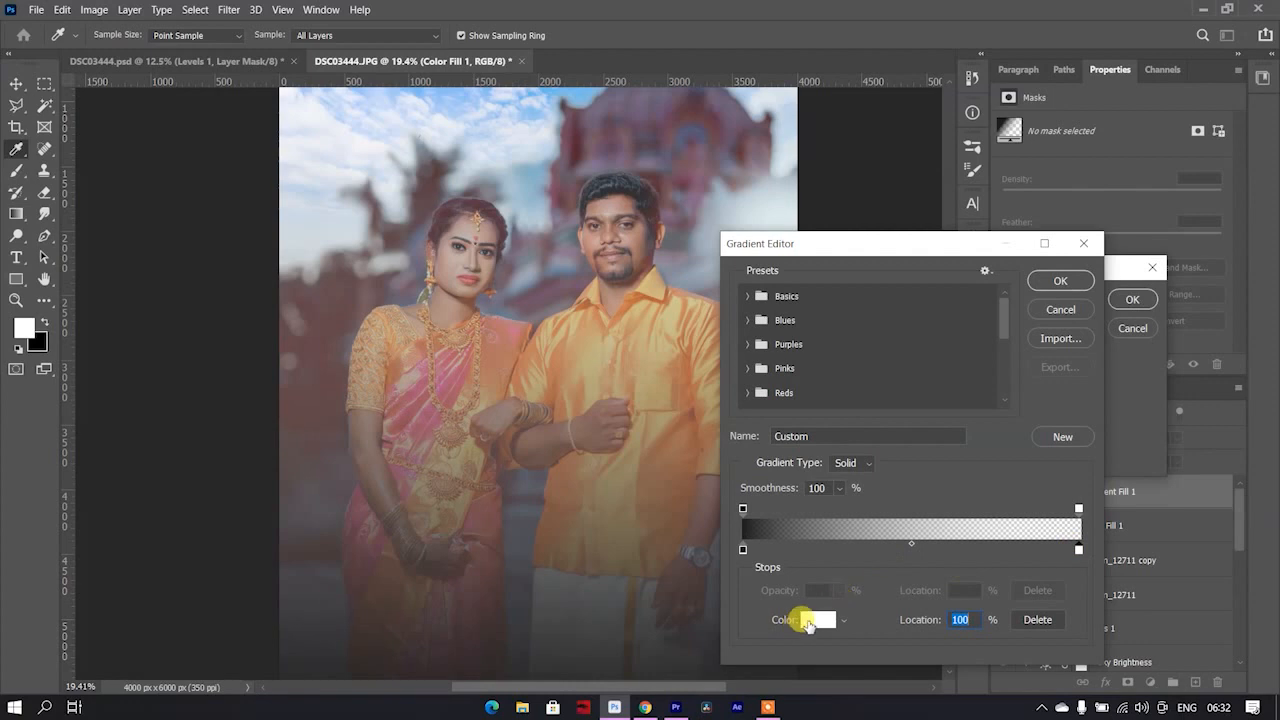
# - Set the gradient's end colour stop to dark grey 2d2d2d and accept the edited gradient
pyautogui.click(810, 621)
pyautogui.click(723, 568)
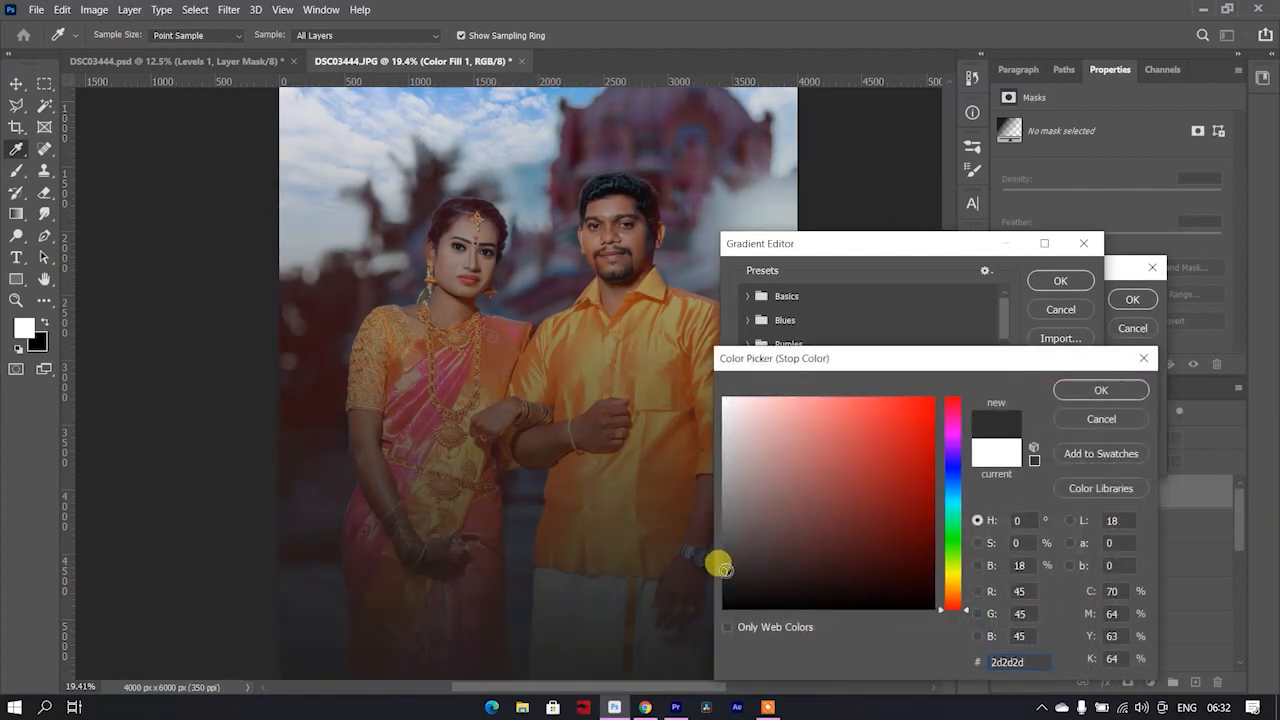
pyautogui.click(1092, 388)
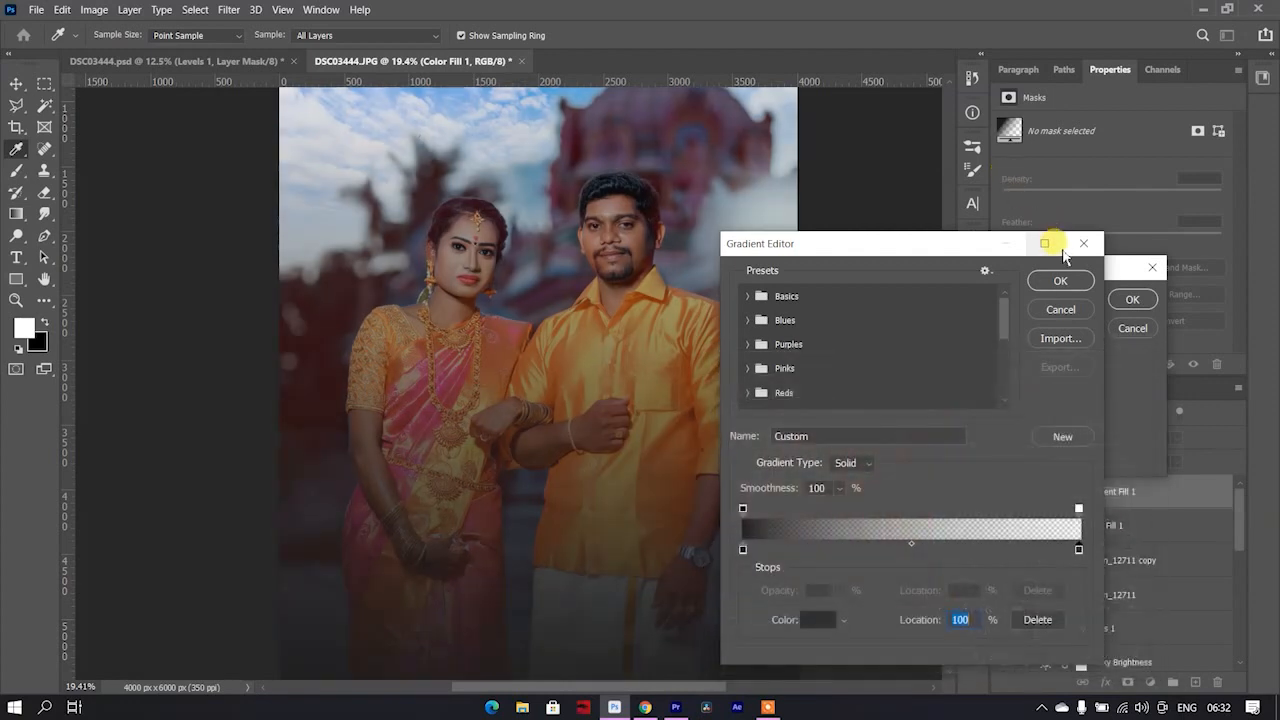
pyautogui.click(1060, 281)
# - Make the gradient fill Radial and reversed with a scale of 253% to form a dark vignette around the couple
pyautogui.scroll(-2, 517, 320)
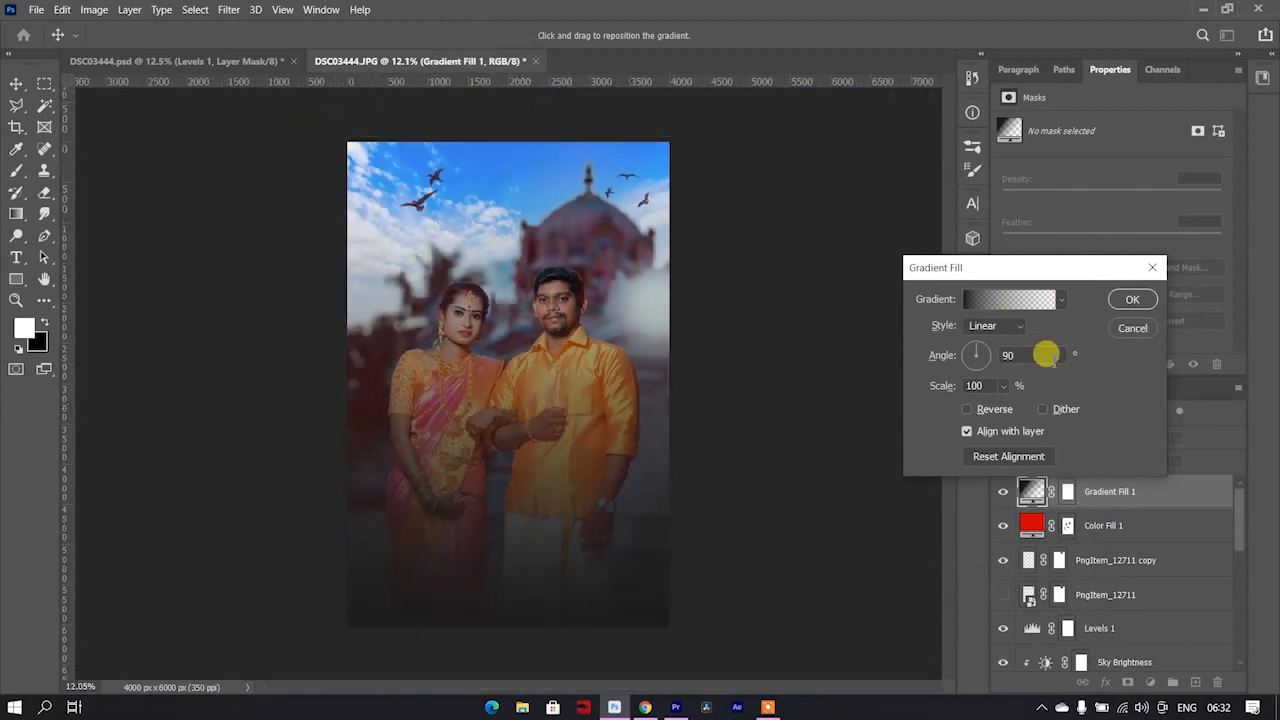
pyautogui.click(1009, 330)
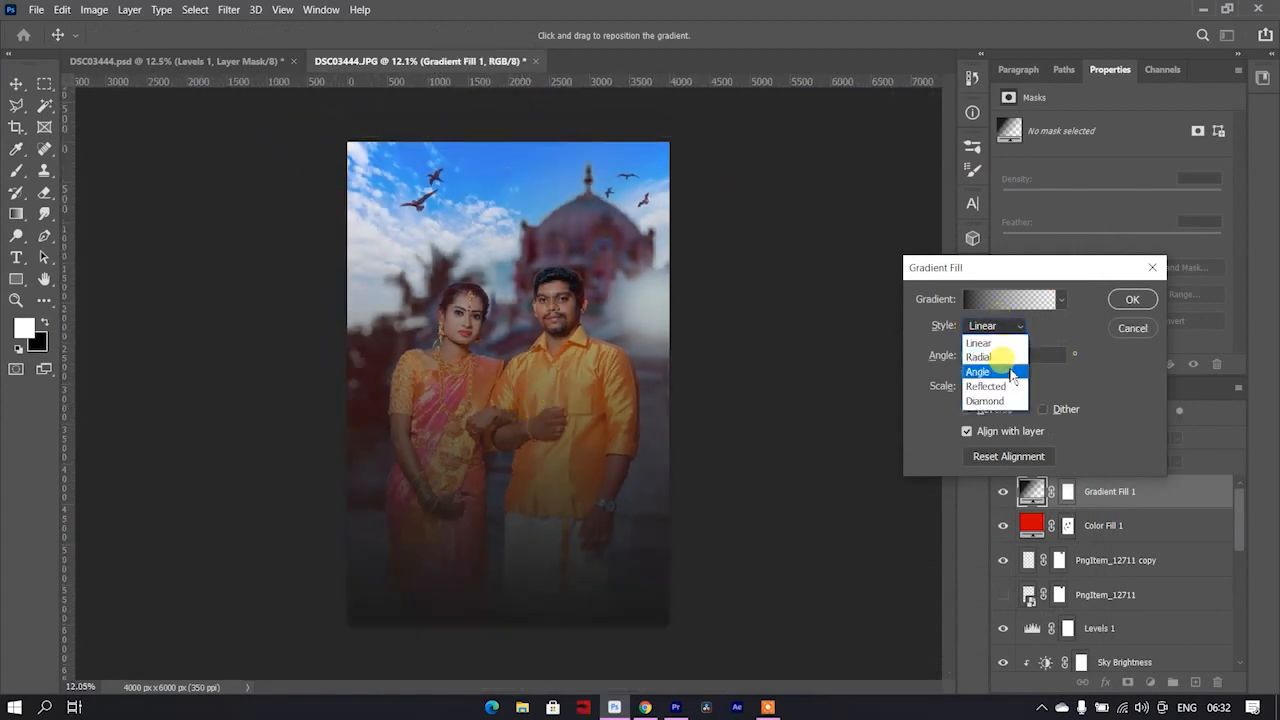
pyautogui.click(1000, 352)
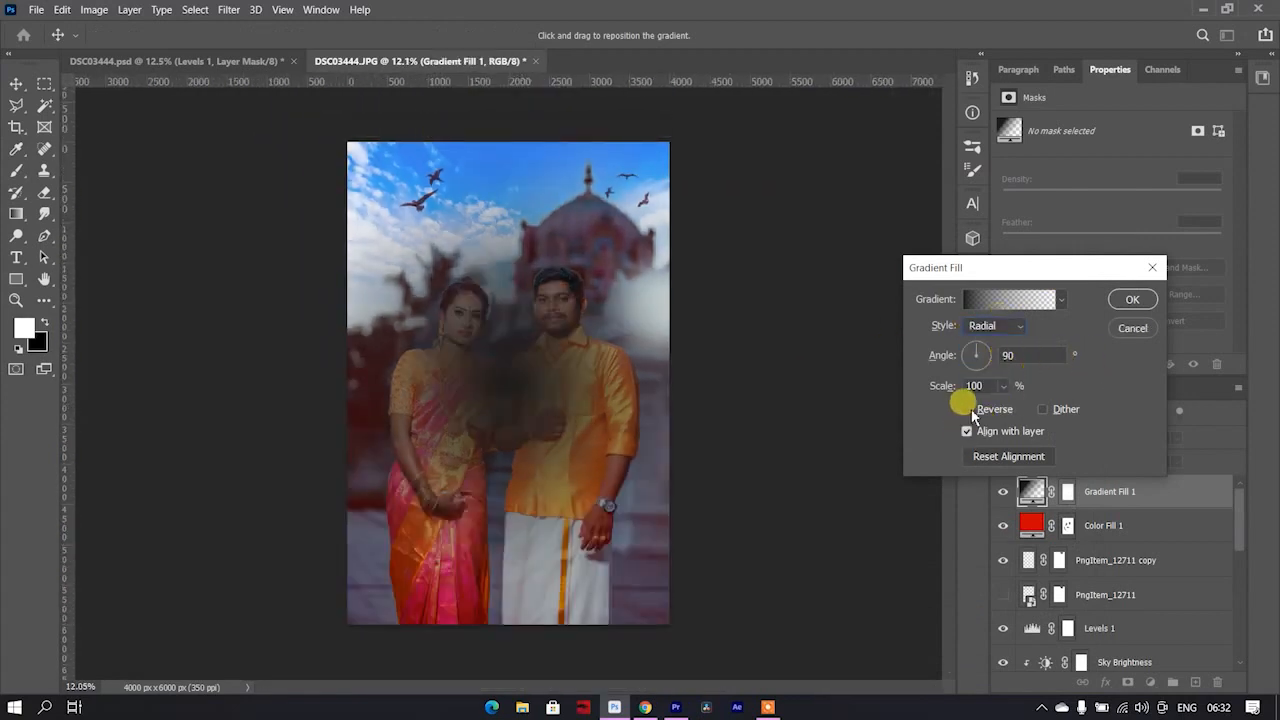
pyautogui.click(966, 409)
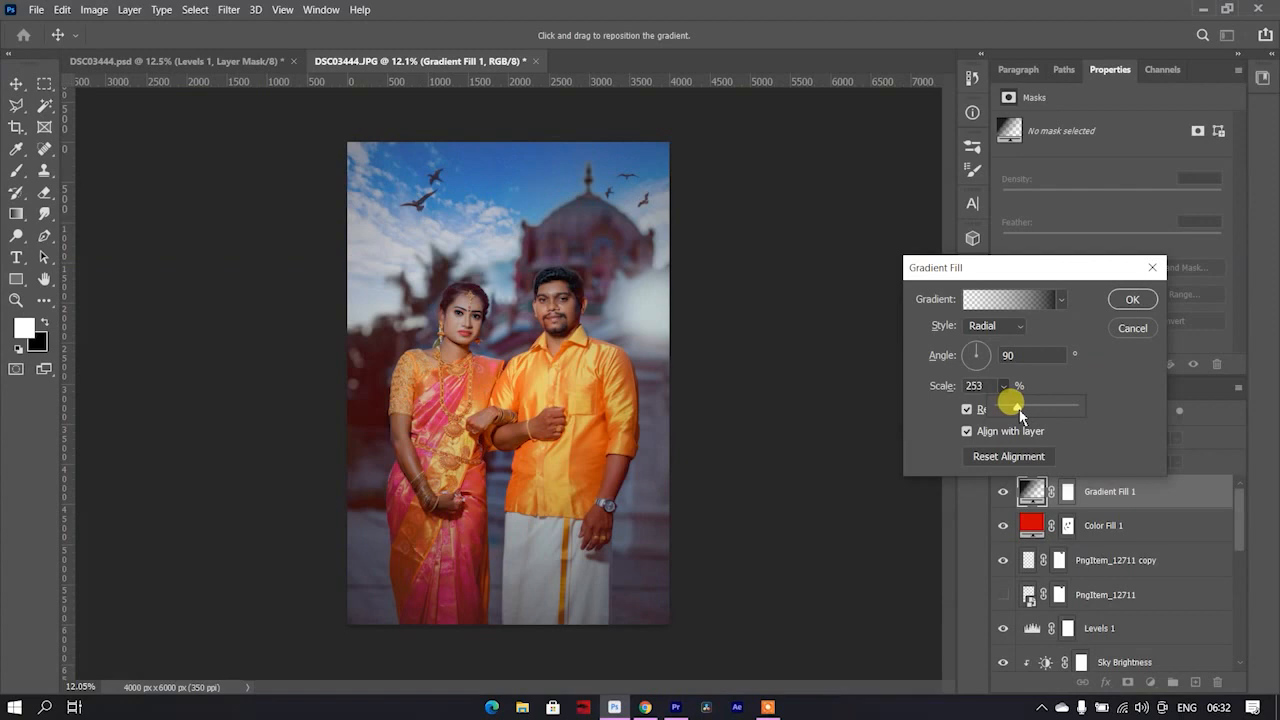
pyautogui.click(1132, 297)
# - Lower the Gradient Fill 1 layer's opacity to 63%, comparing the image with and without the vignette
pyautogui.click(1003, 492)
pyautogui.click(1003, 492)
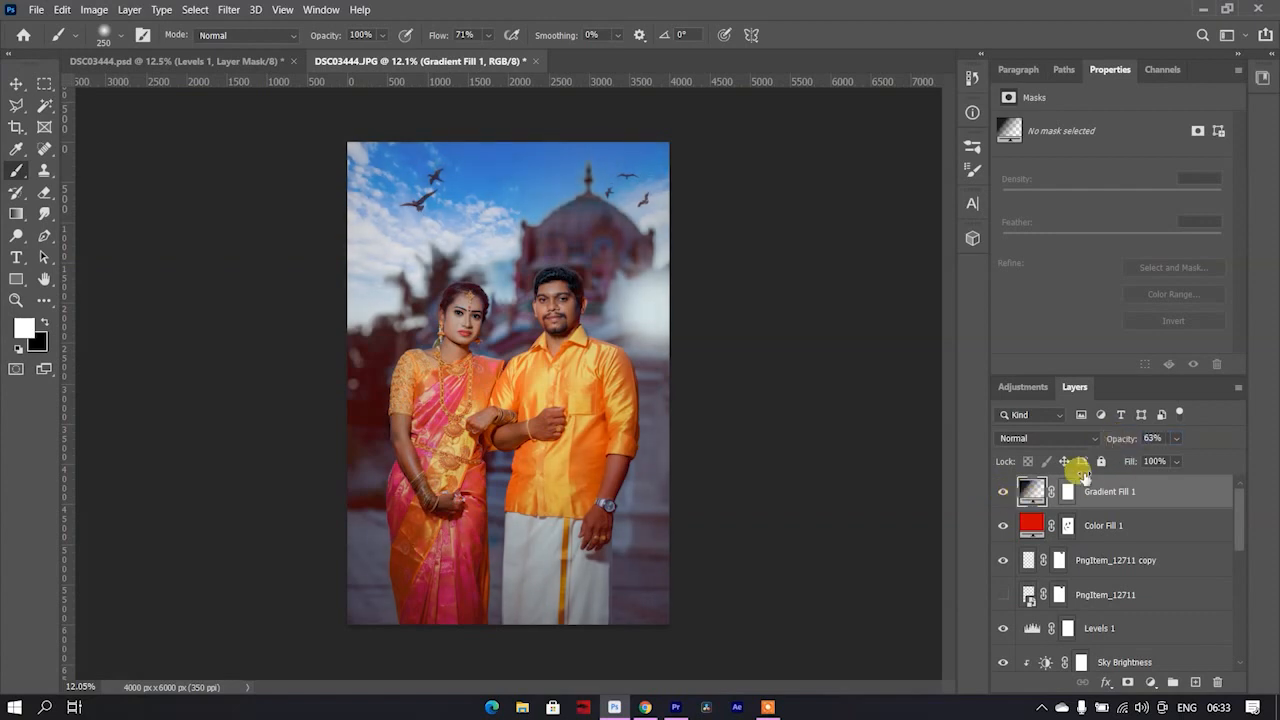
pyautogui.click(1003, 492)
pyautogui.click(1003, 492)
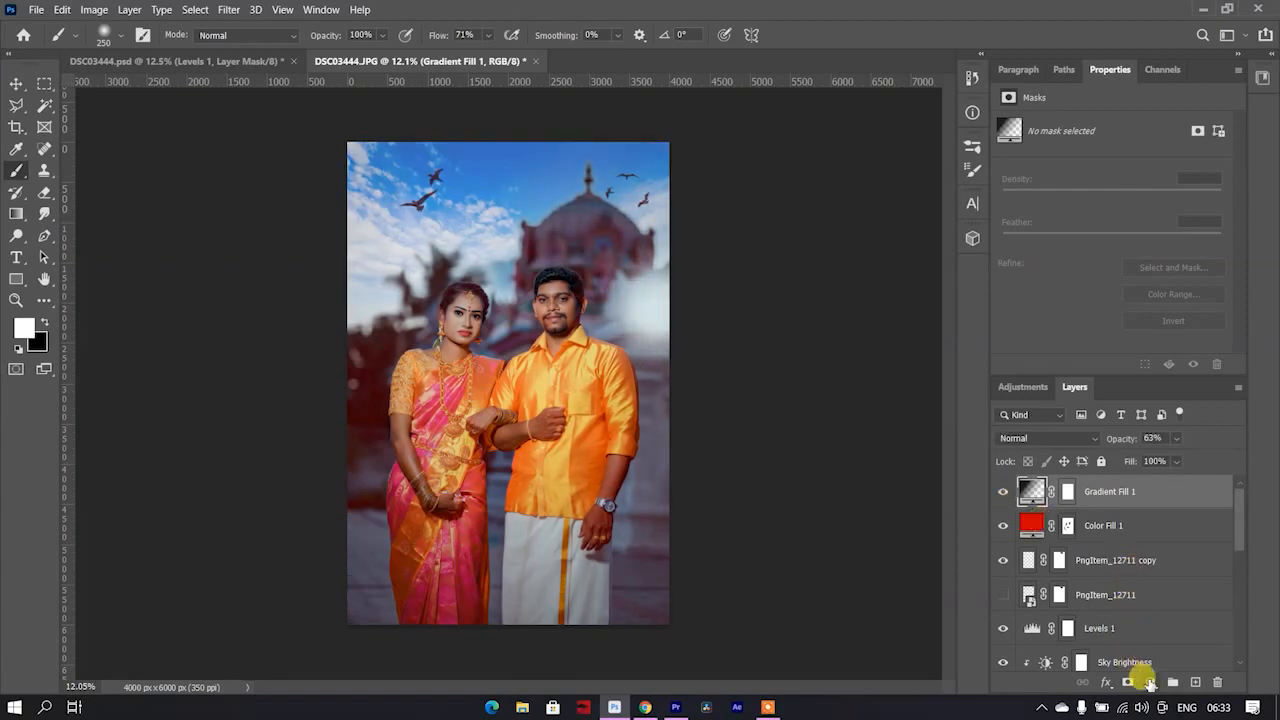
# - Add a Brightness/Contrast adjustment layer above Gradient Fill 1 with brightness 5 and contrast 2
pyautogui.click(1150, 682)
pyautogui.click(1216, 436)
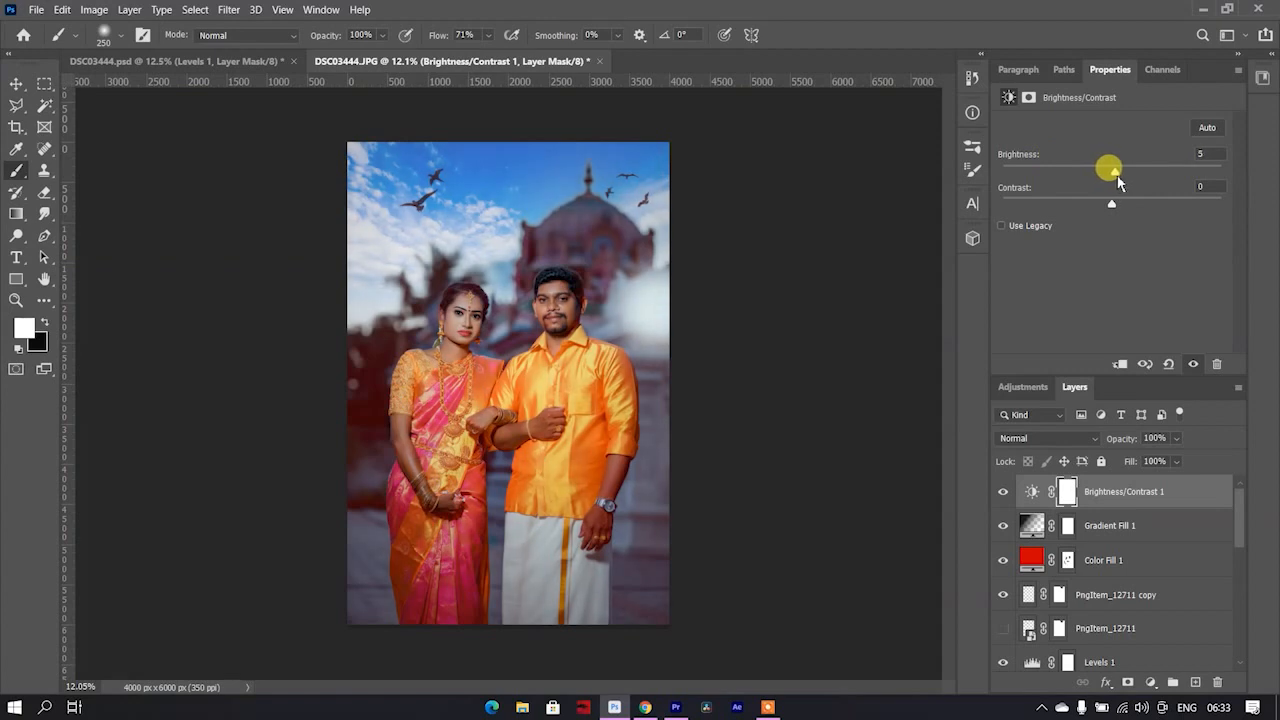
pyautogui.scroll(2, 614, 306)
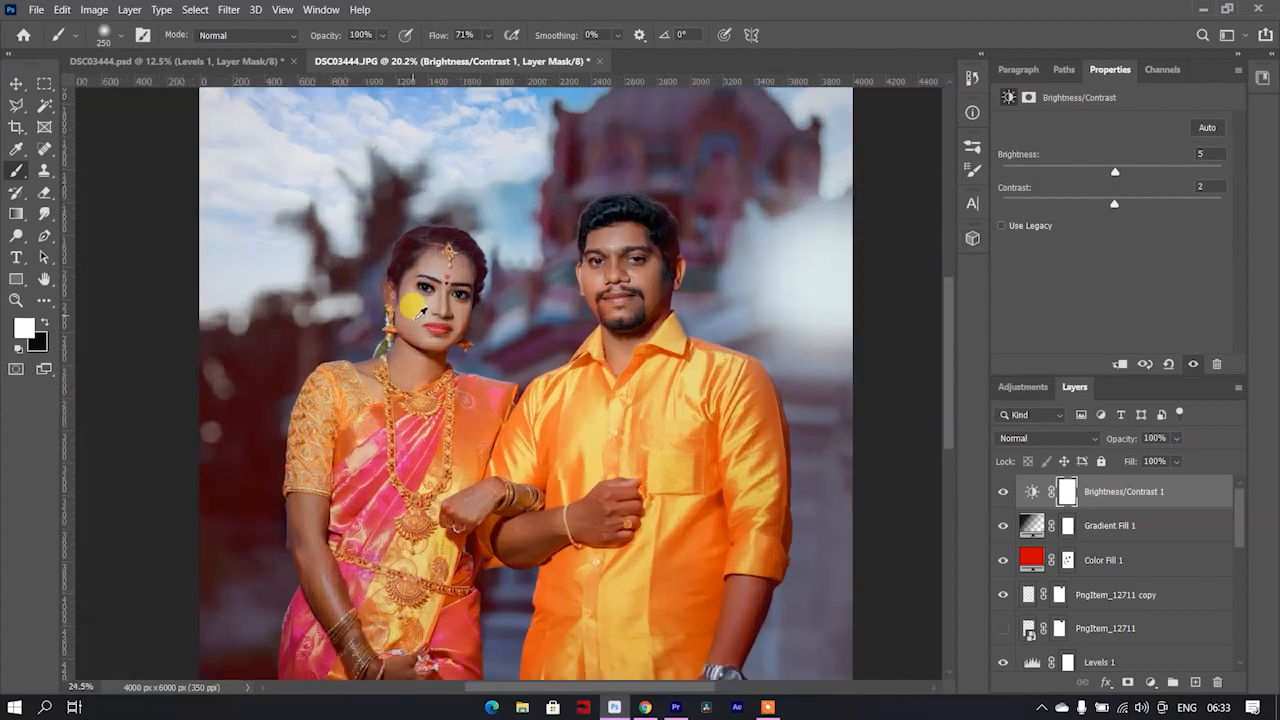
pyautogui.scroll(5, 509, 271)
pyautogui.scroll(-8, 543, 300)
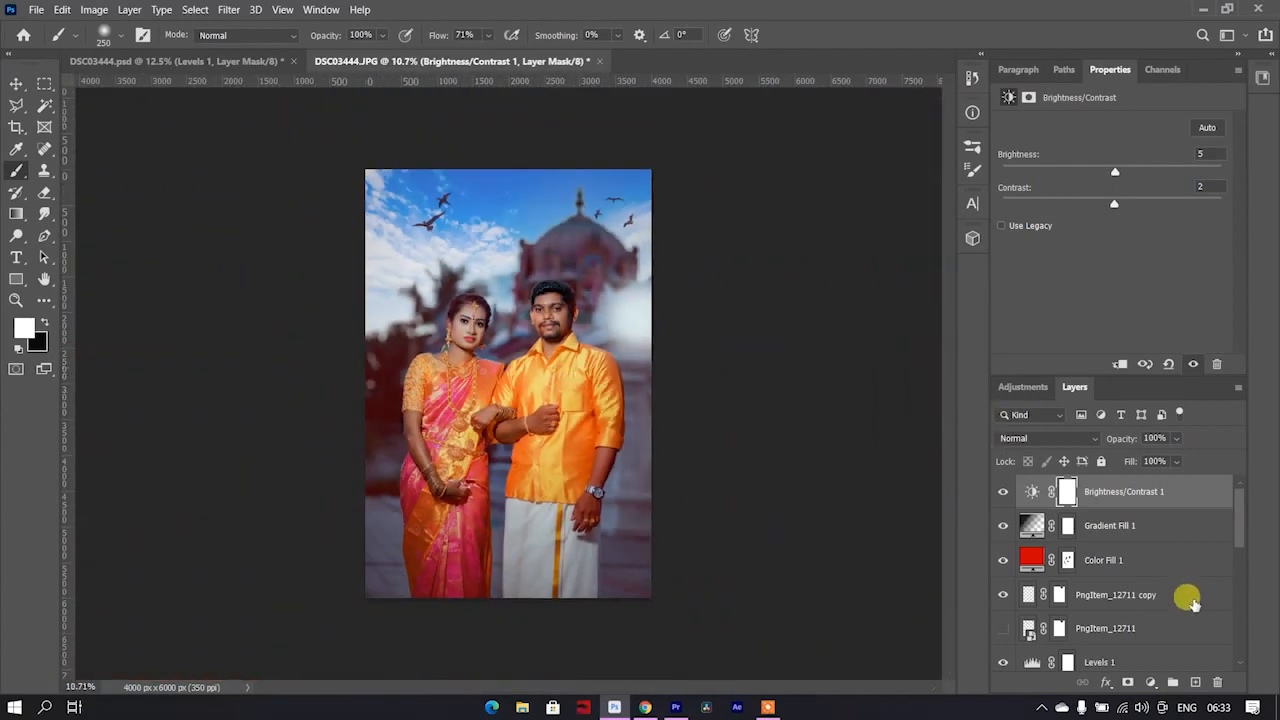
# - Group all layers from Layer 1 up to Brightness/Contrast 1, leaving only the Background outside the group
pyautogui.scroll(-2, 1181, 614)
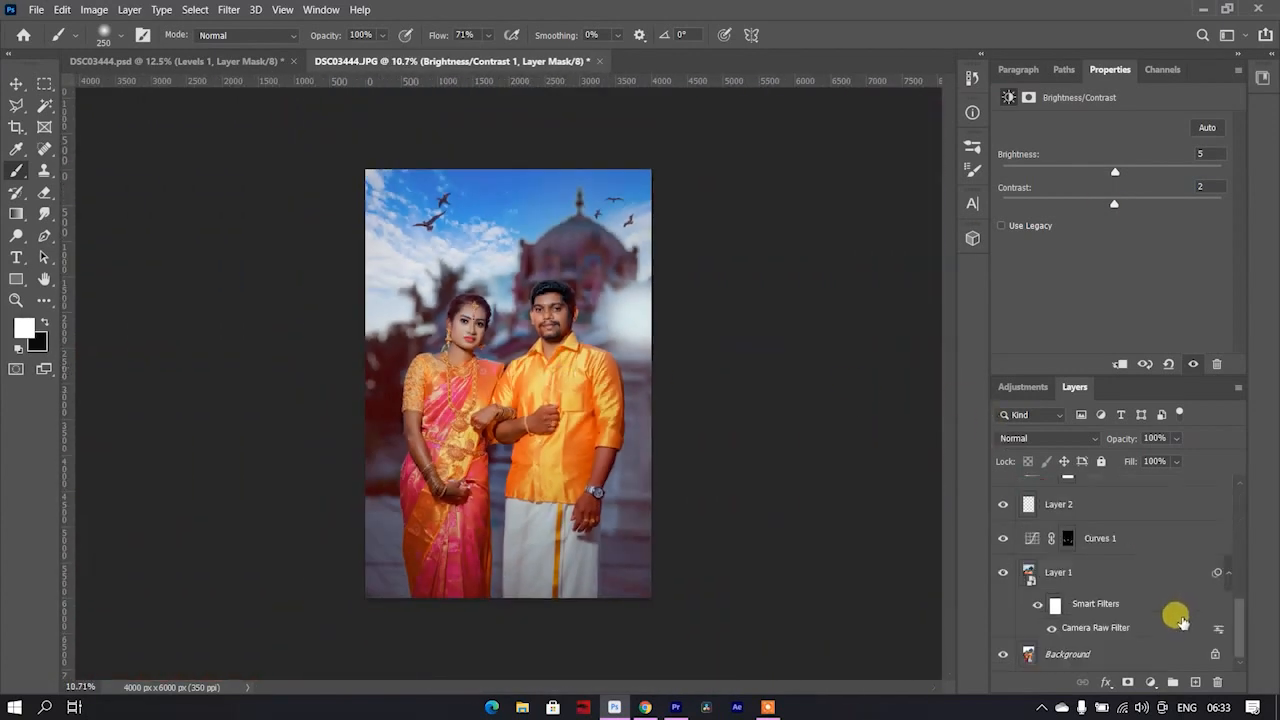
pyautogui.keyDown('shift'); pyautogui.click(1155, 538); pyautogui.keyUp('shift')
pyautogui.click(1150, 575)
pyautogui.scroll(3, 1190, 505)
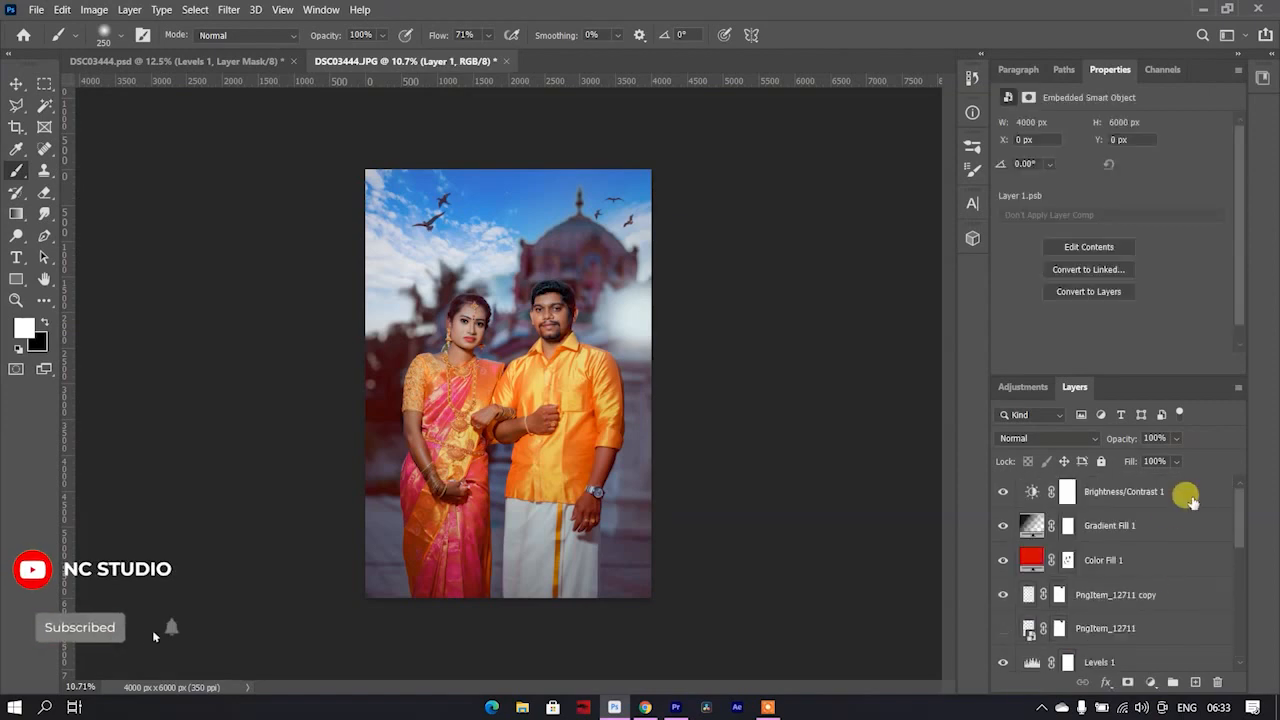
pyautogui.keyDown('shift'); pyautogui.click(1193, 500); pyautogui.keyUp('shift')
pyautogui.hotkey('ctrl', 'g')
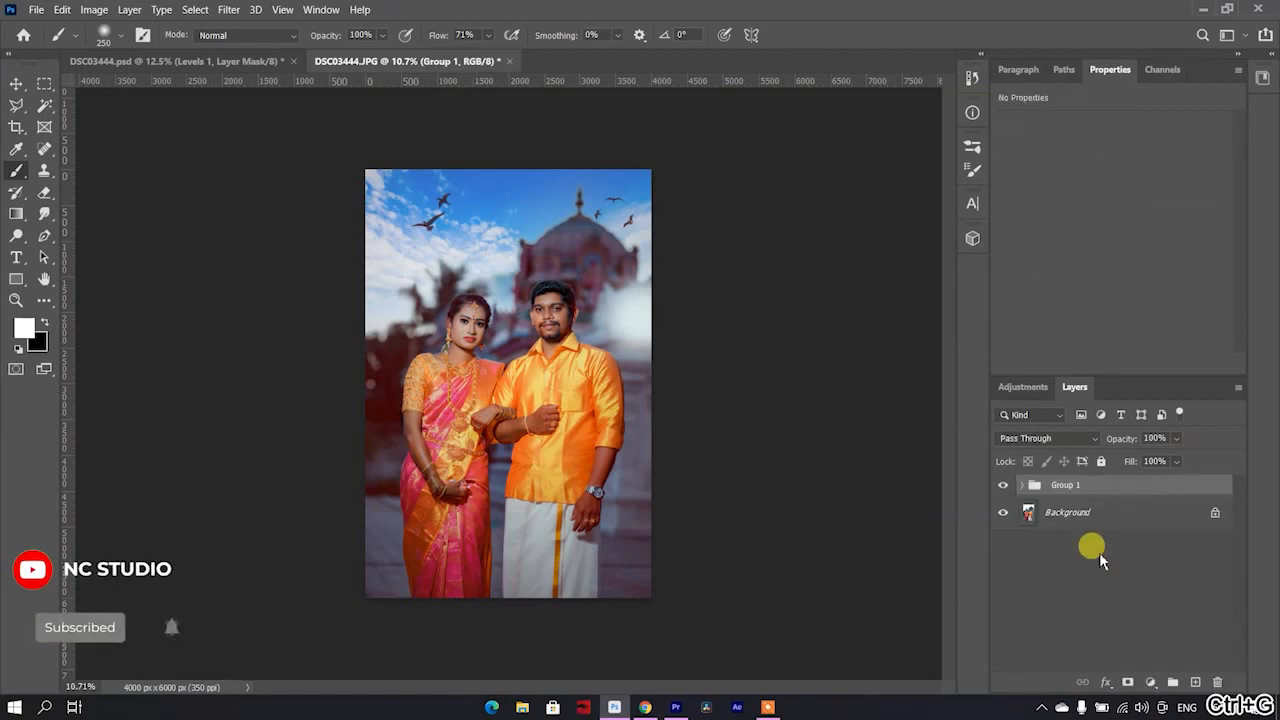
# - Compare the retouched portrait with the original by hiding and showing Group 1, and inspect the couple up close
pyautogui.click(1002, 486)
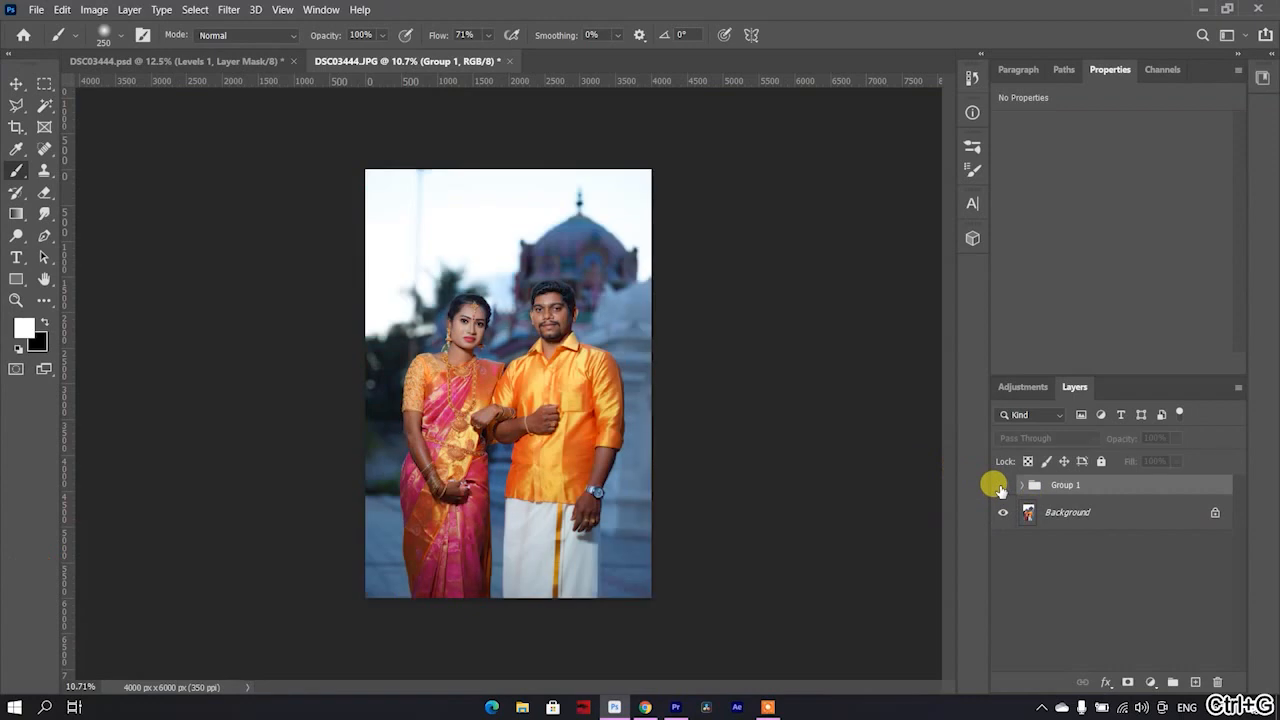
pyautogui.click(1002, 486)
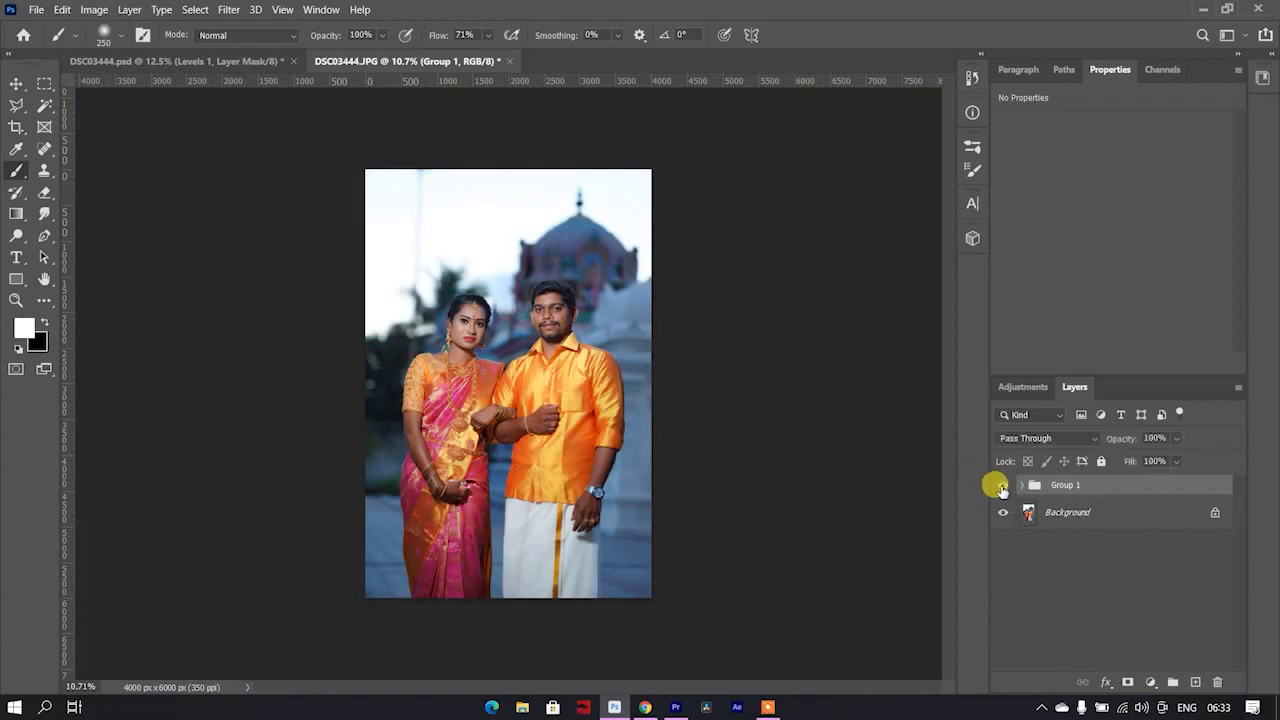
pyautogui.click(1002, 486)
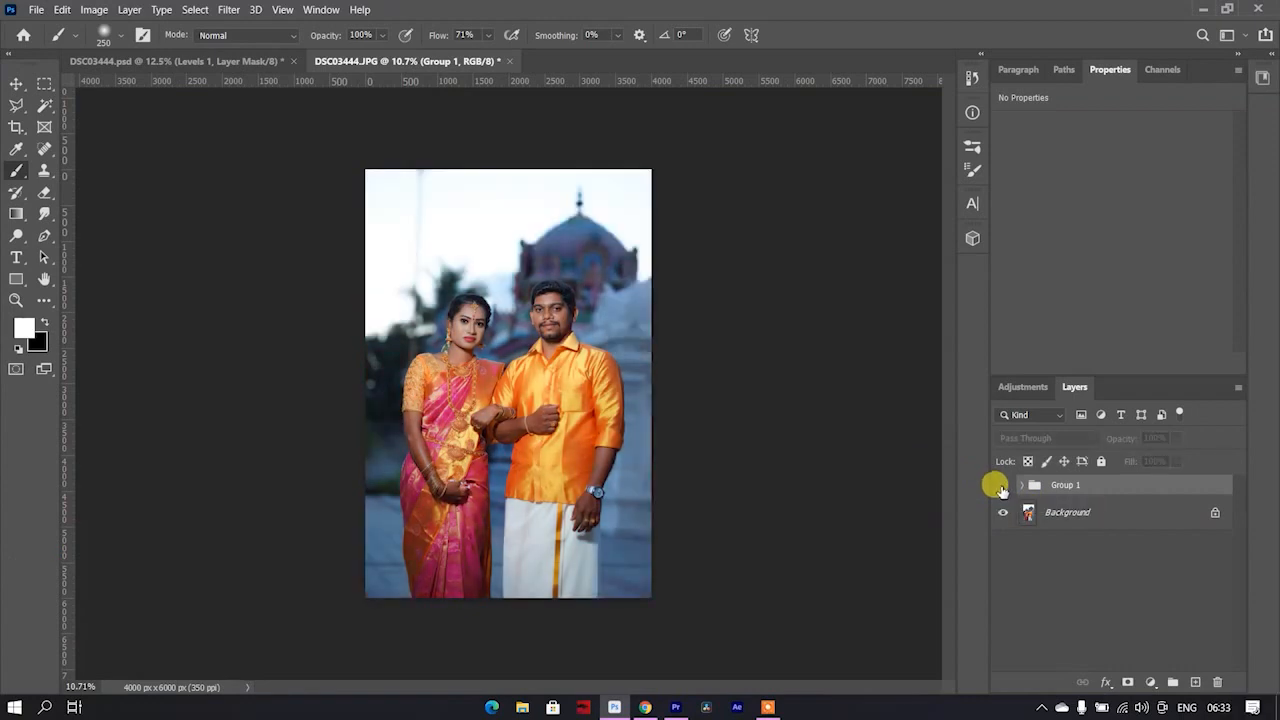
pyautogui.click(1002, 487)
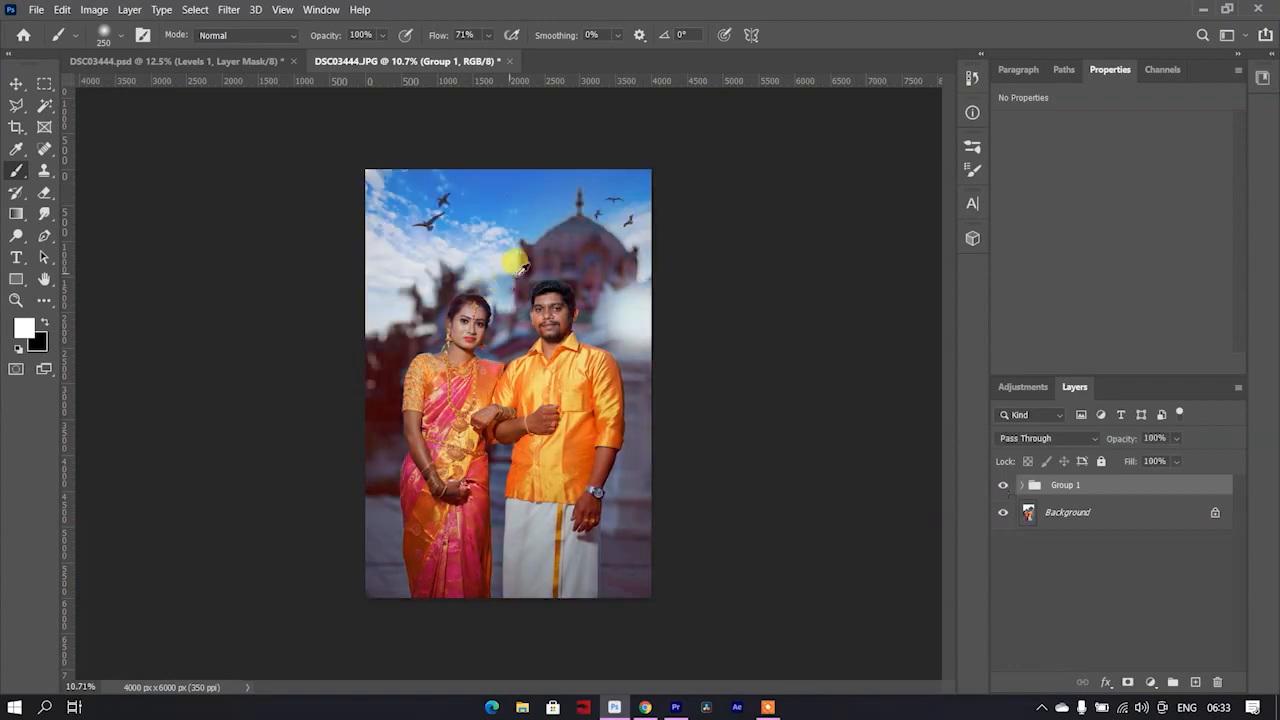
pyautogui.scroll(10, 522, 268)
pyautogui.scroll(-8, 523, 306)
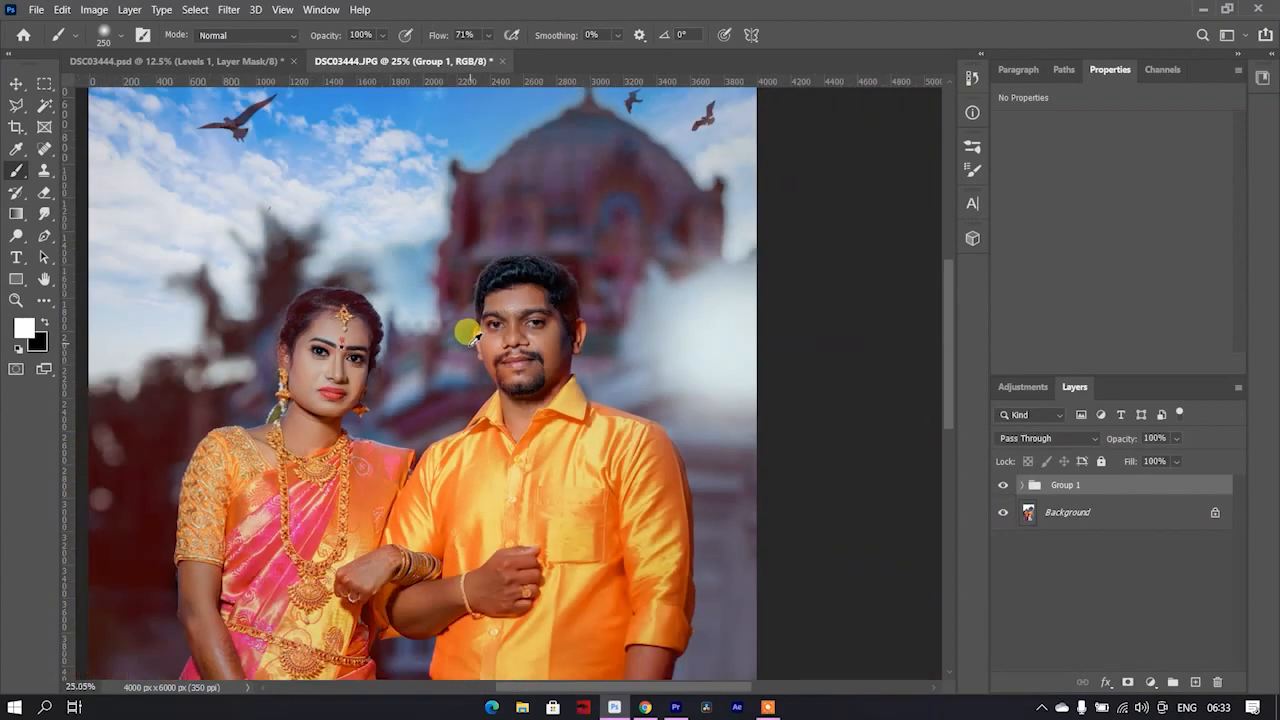